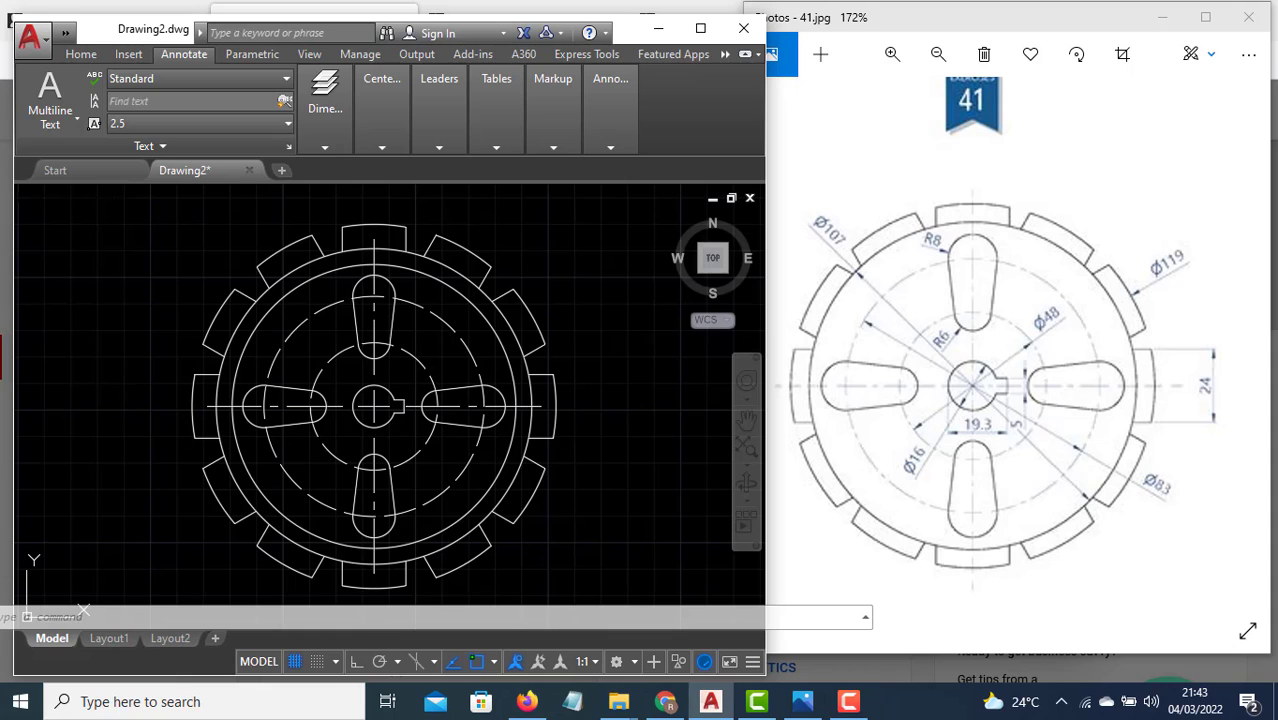
Draw a 16 mm diameter circle in an empty area of the drawing, away from the finished wheel.
middle_drag(608, 422, 126, 428)
mouse_move(529, 426)
middle_down()
mouse_move(534, 408)
mouse_move(354, 334)
middle_up()
click(81, 54)
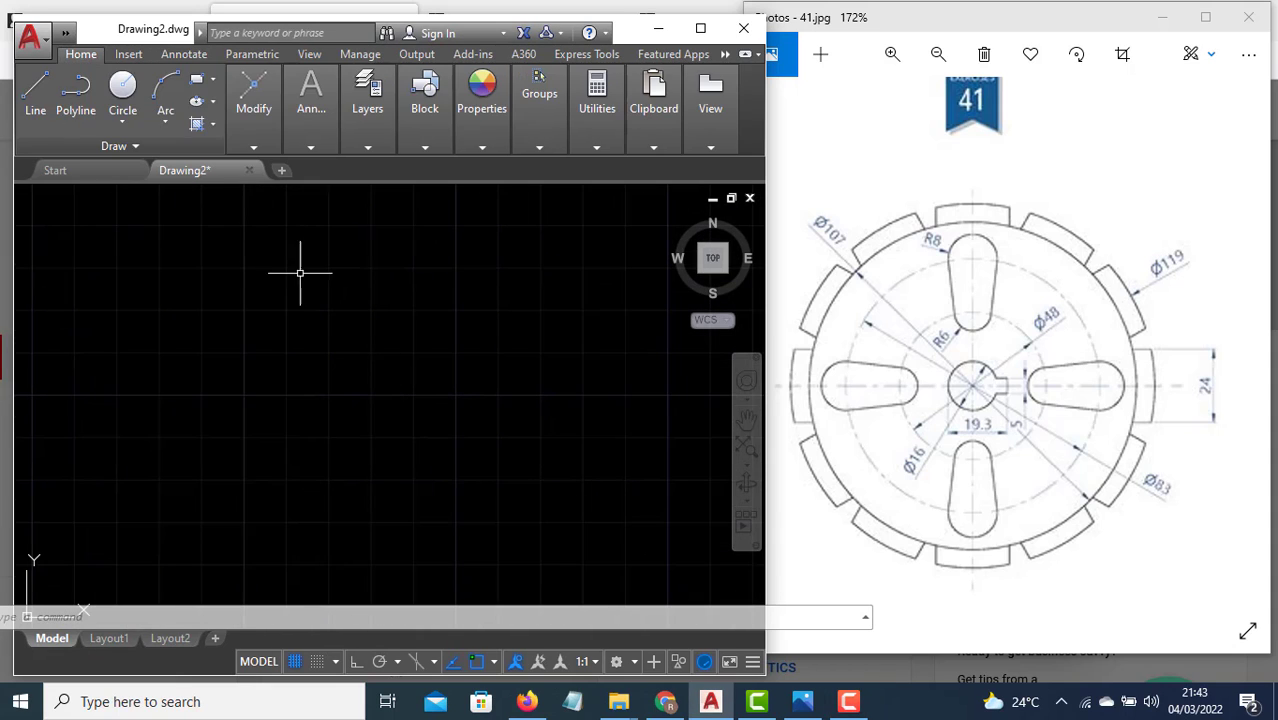
text(c)
key(Return)
click(455, 405)
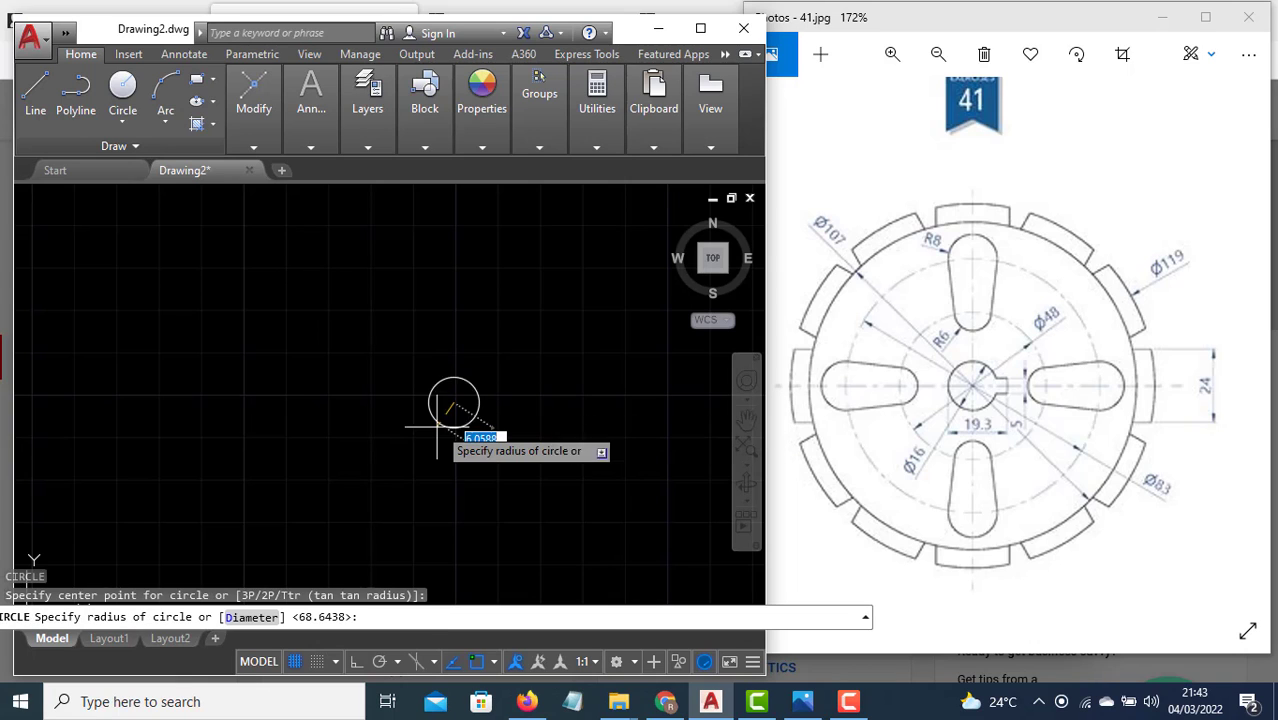
text(d)
key(Return)
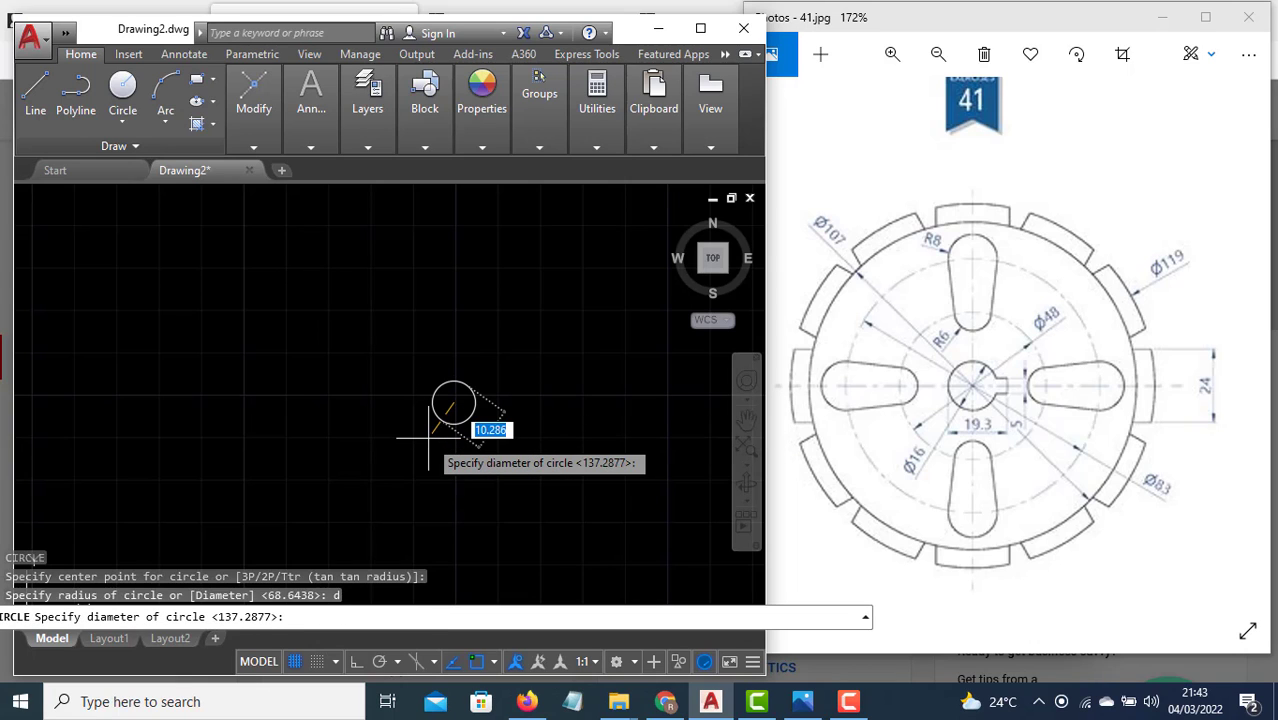
text(16)
key(Return)
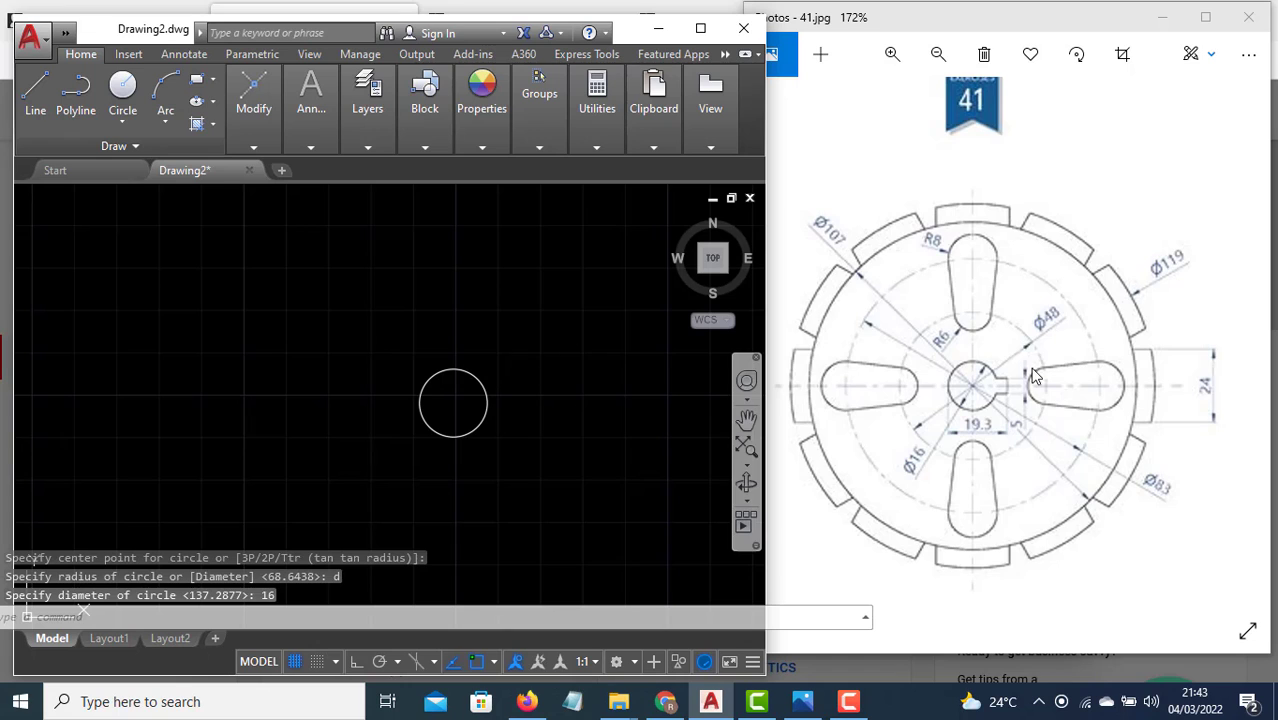
Draw a 19.3 mm horizontal line from the circle's left quadrant through its centre and out past the right side.
scroll(1035, 376, down, 1)
scroll(993, 398, up, 1)
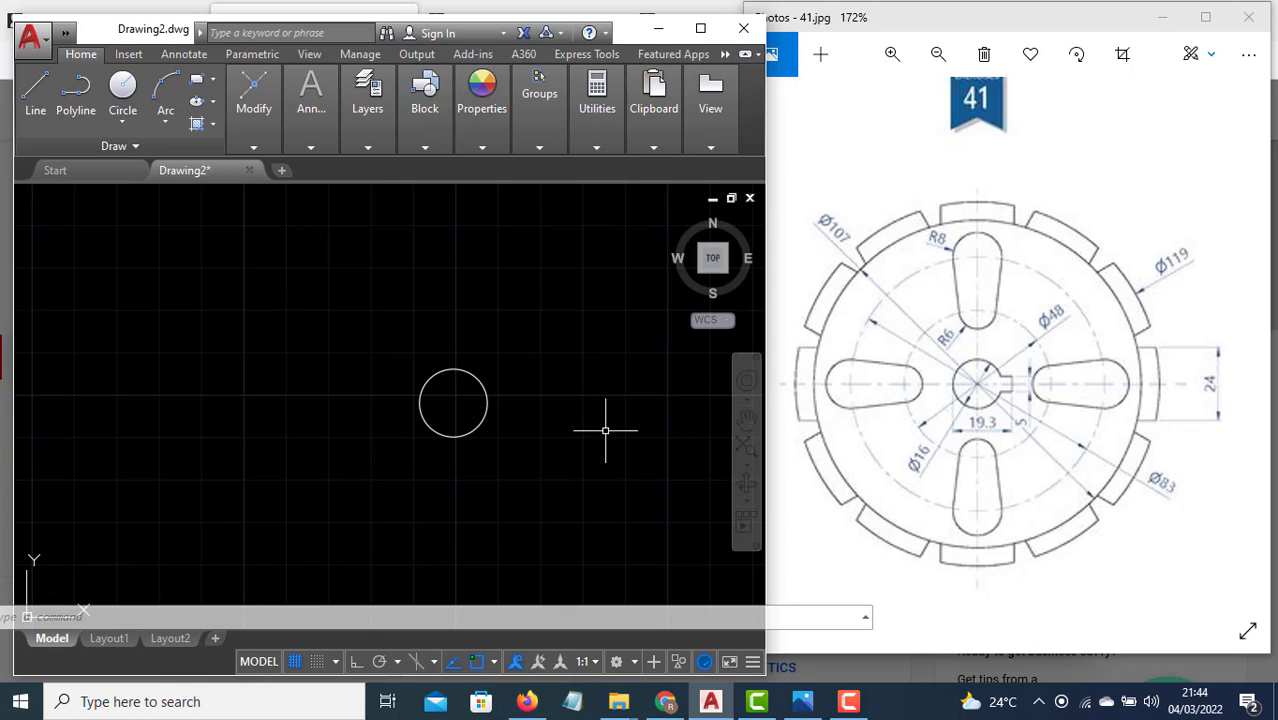
text(l)
key(Return)
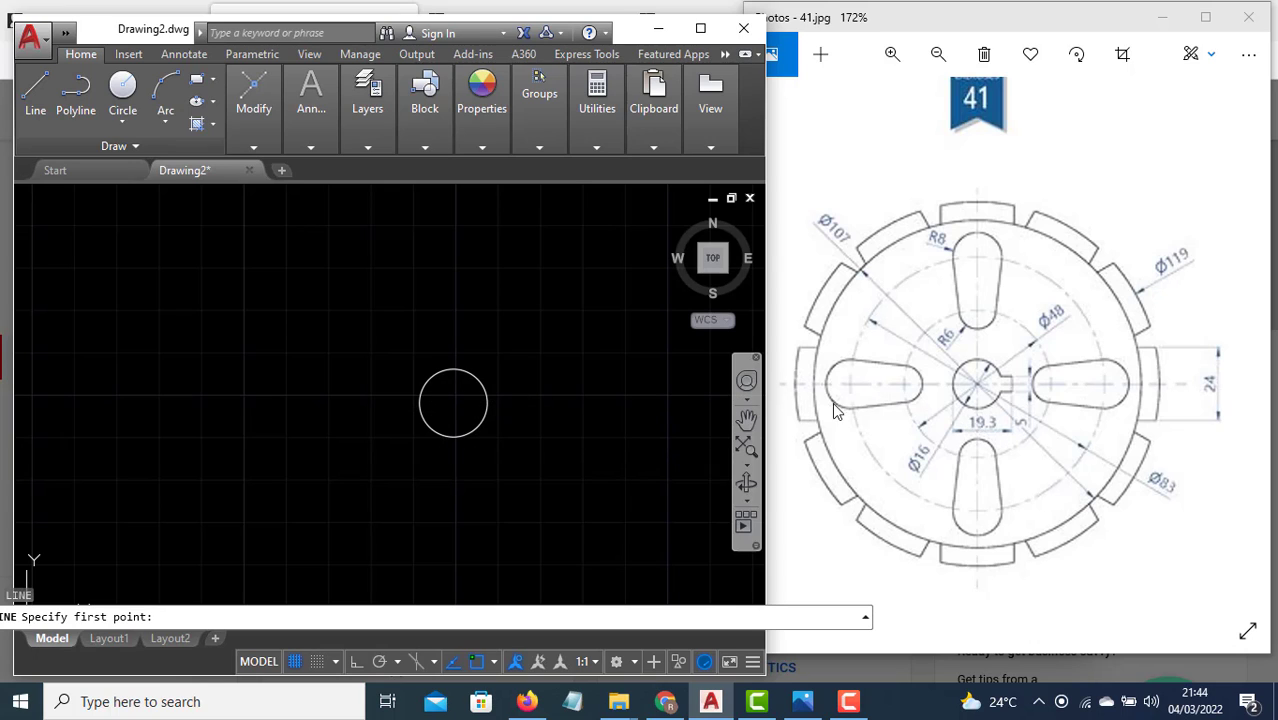
click(420, 403)
text(19)
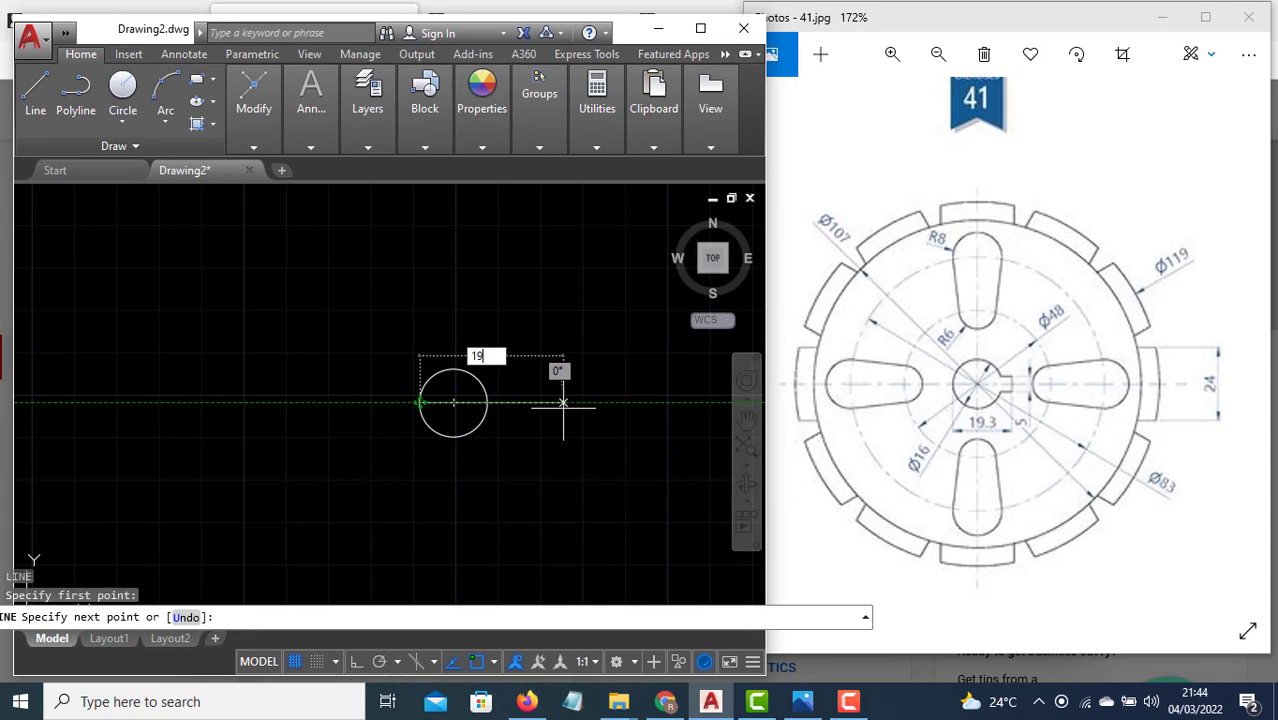
text(.3)
key(Return)
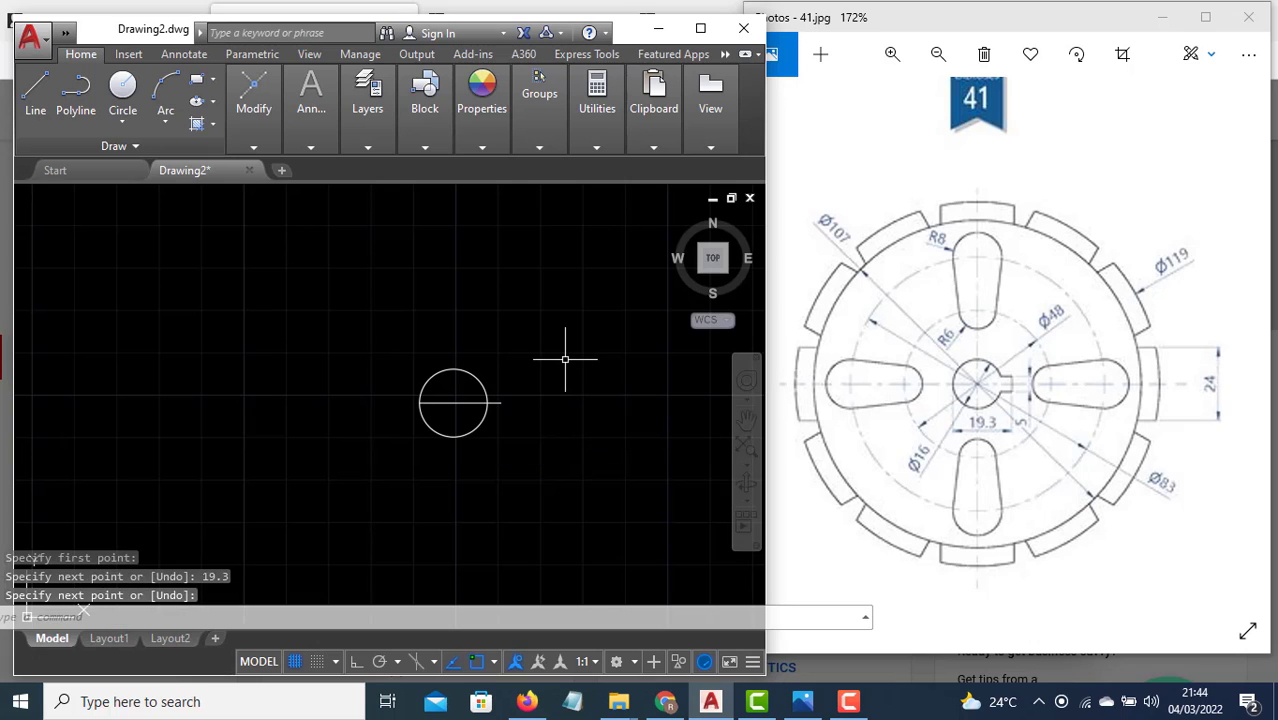
Offset the horizontal line by 2.5 mm both above and below.
text(off)
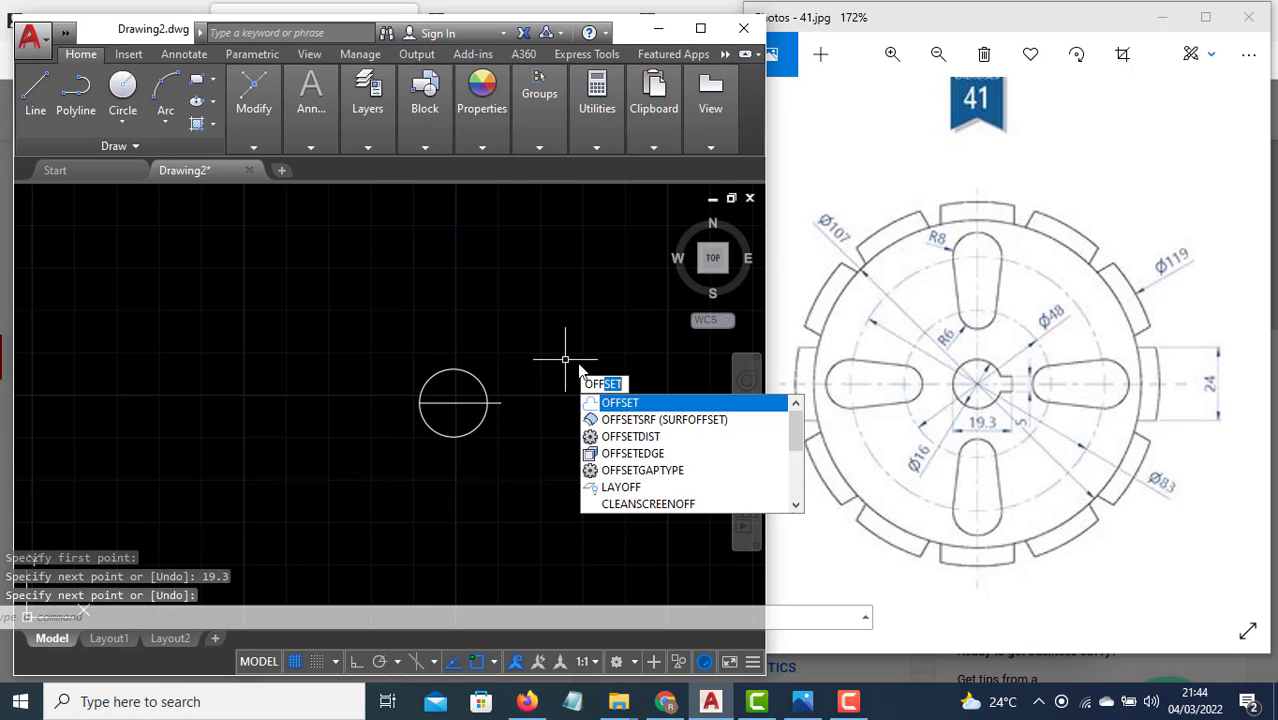
key(Return)
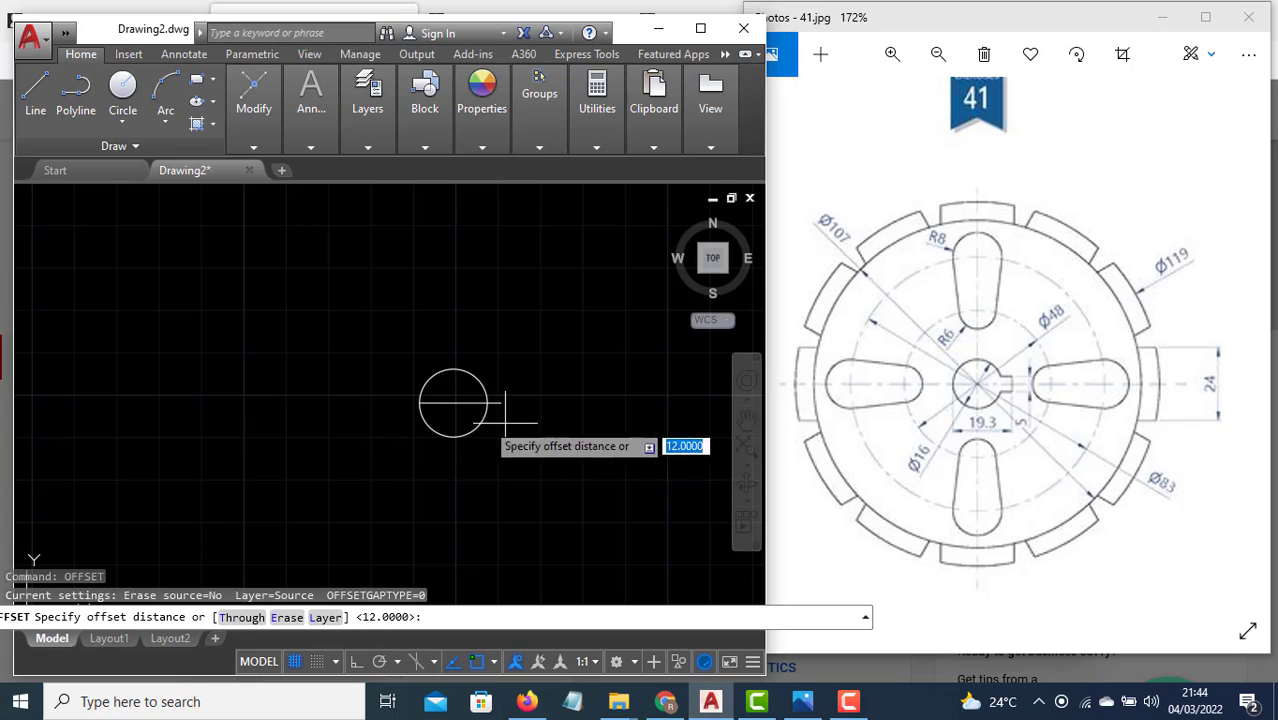
text(2)
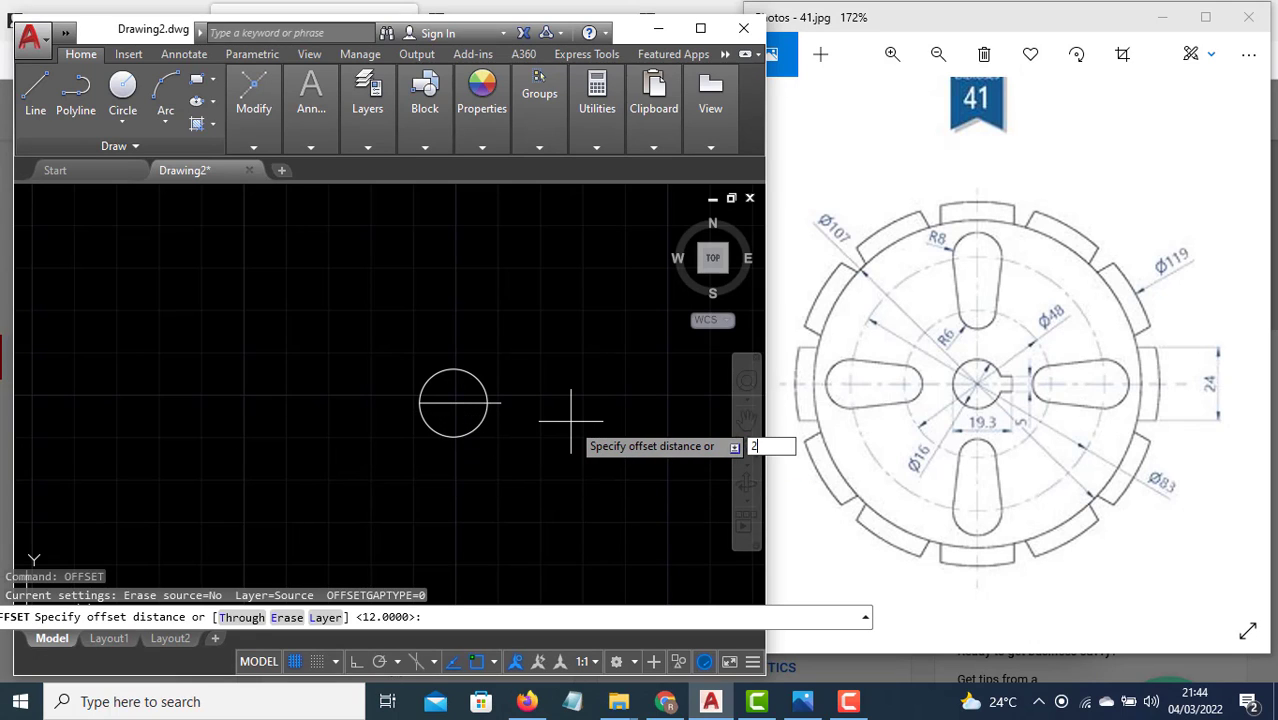
text(.5)
key(Return)
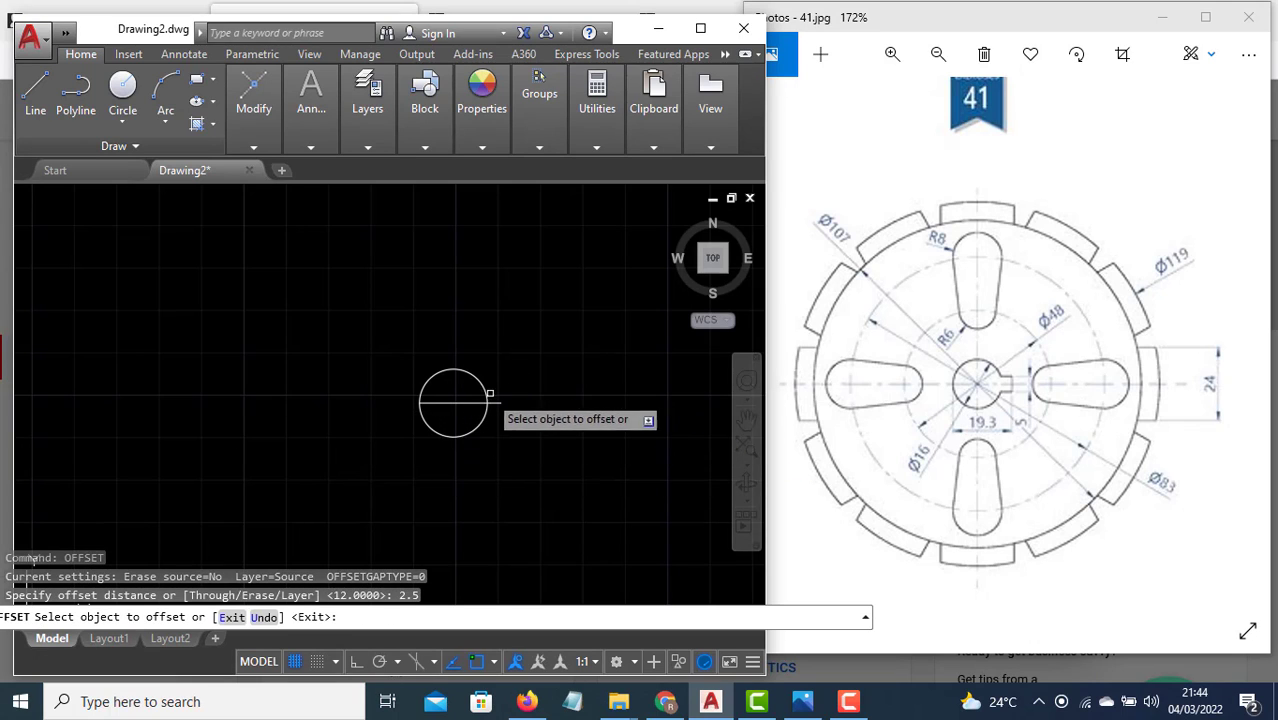
click(446, 403)
click(497, 342)
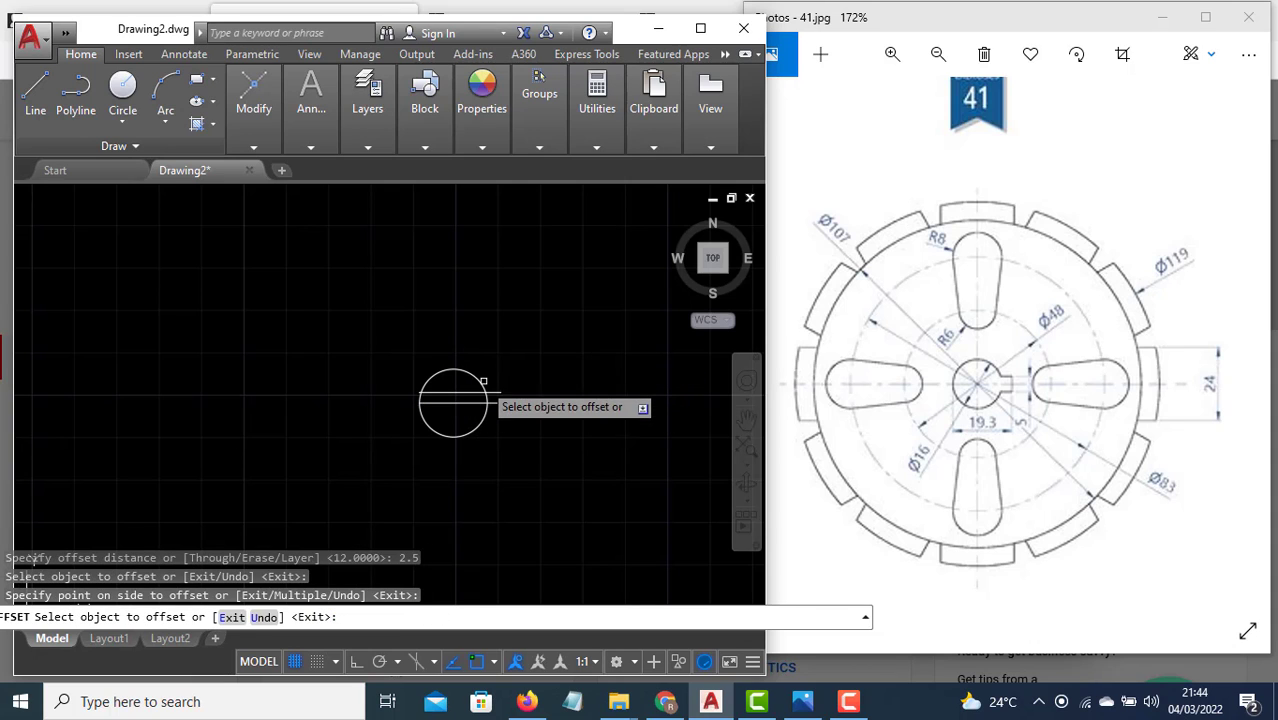
click(479, 398)
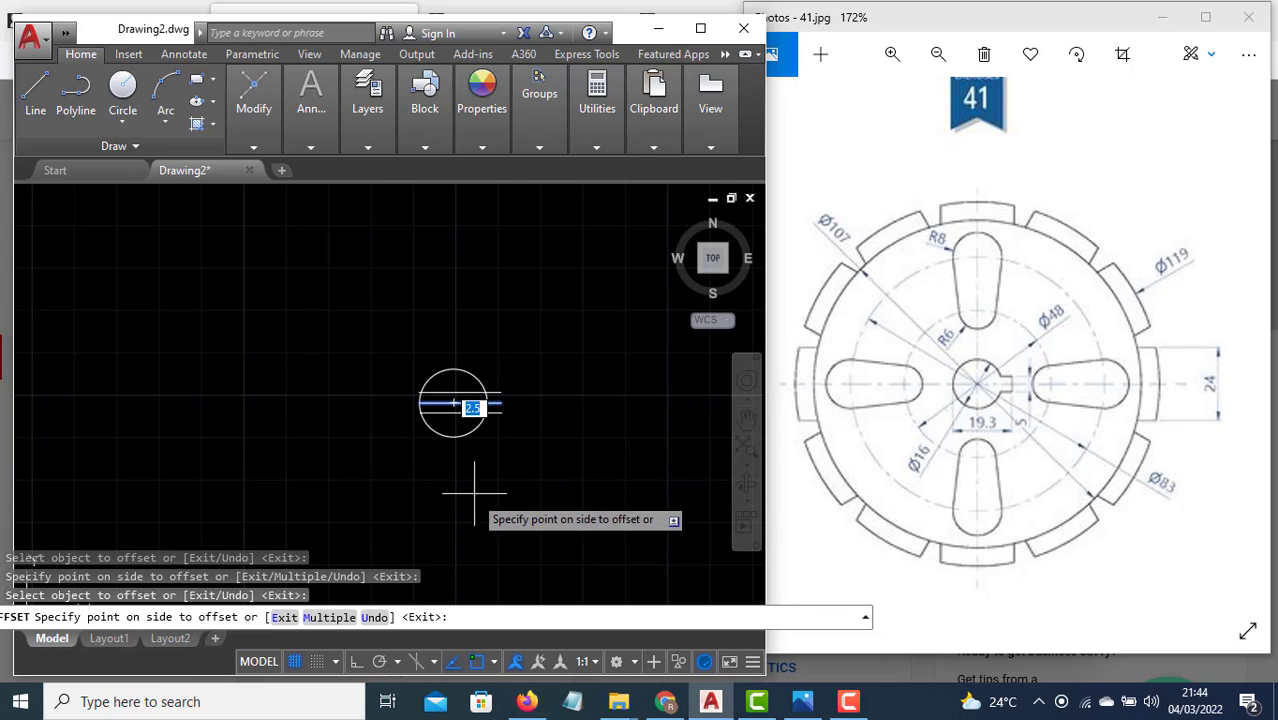
click(466, 535)
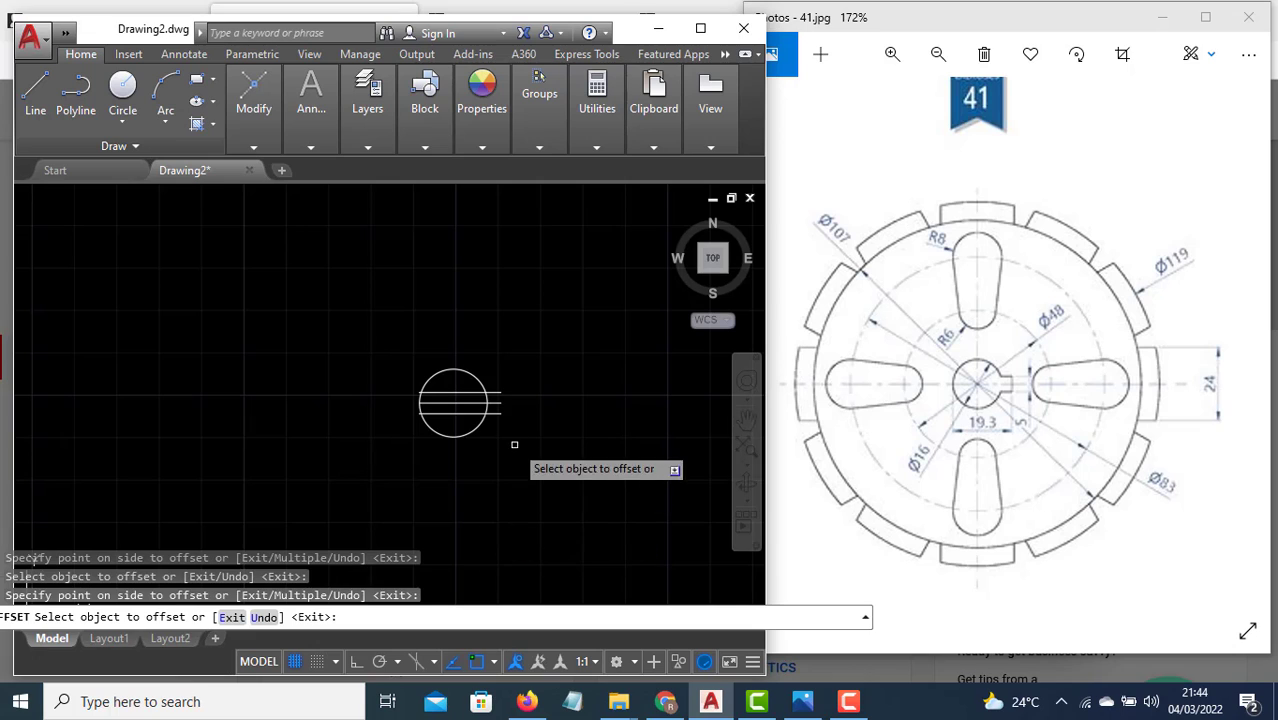
key(Escape)
Trim the short ends of the two offset lines that stick out beyond the circle's left side.
scroll(436, 403, up, 4)
text(t)
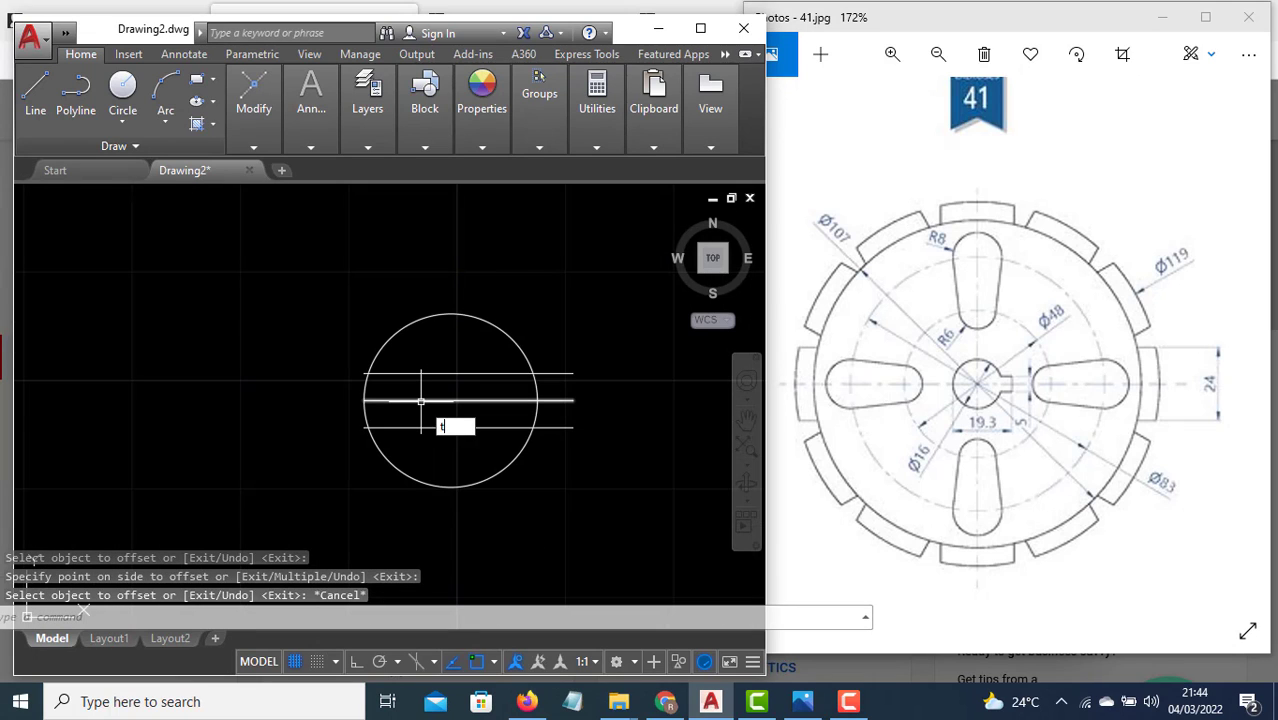
key(Return)
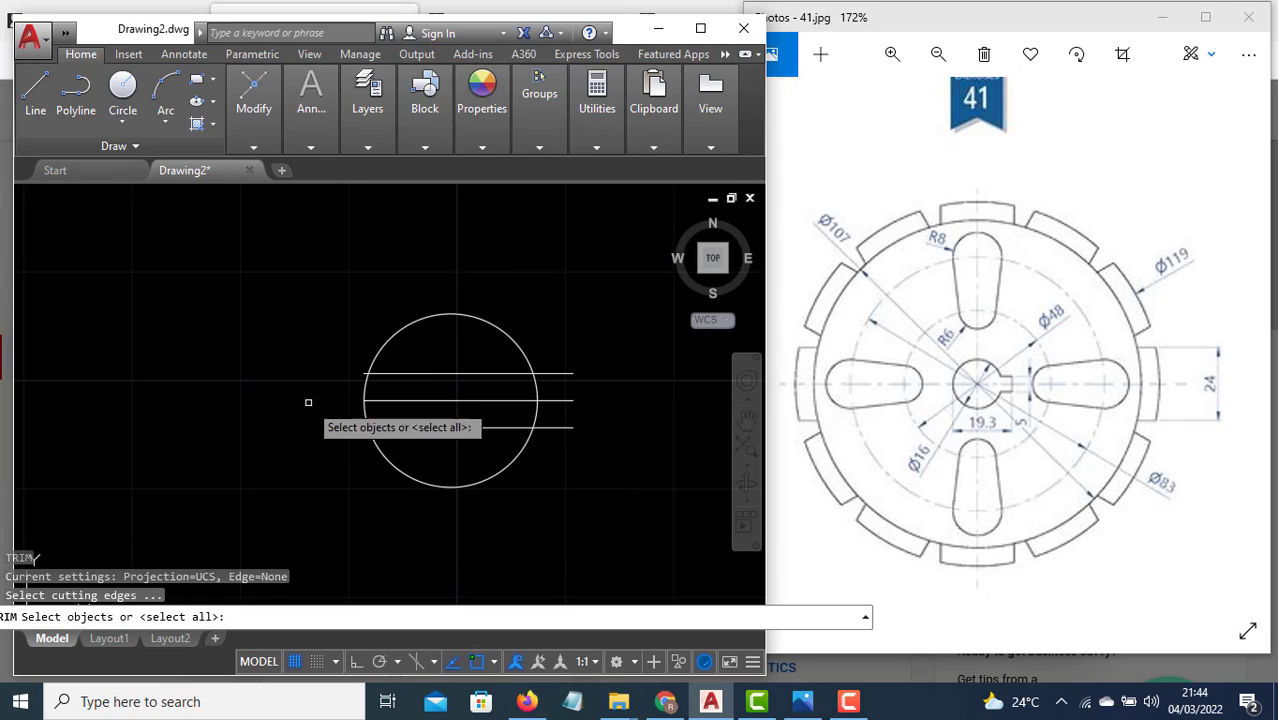
key(Return)
scroll(360, 375, up, 3)
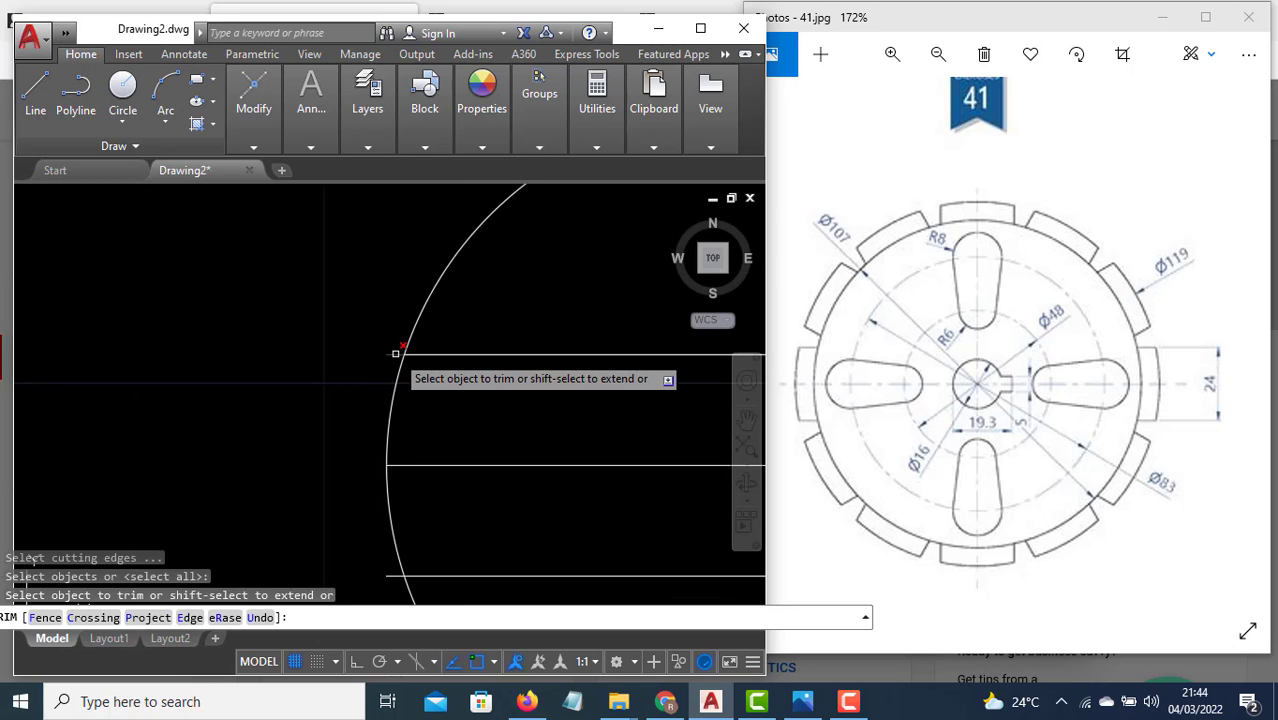
scroll(345, 345, down, 3)
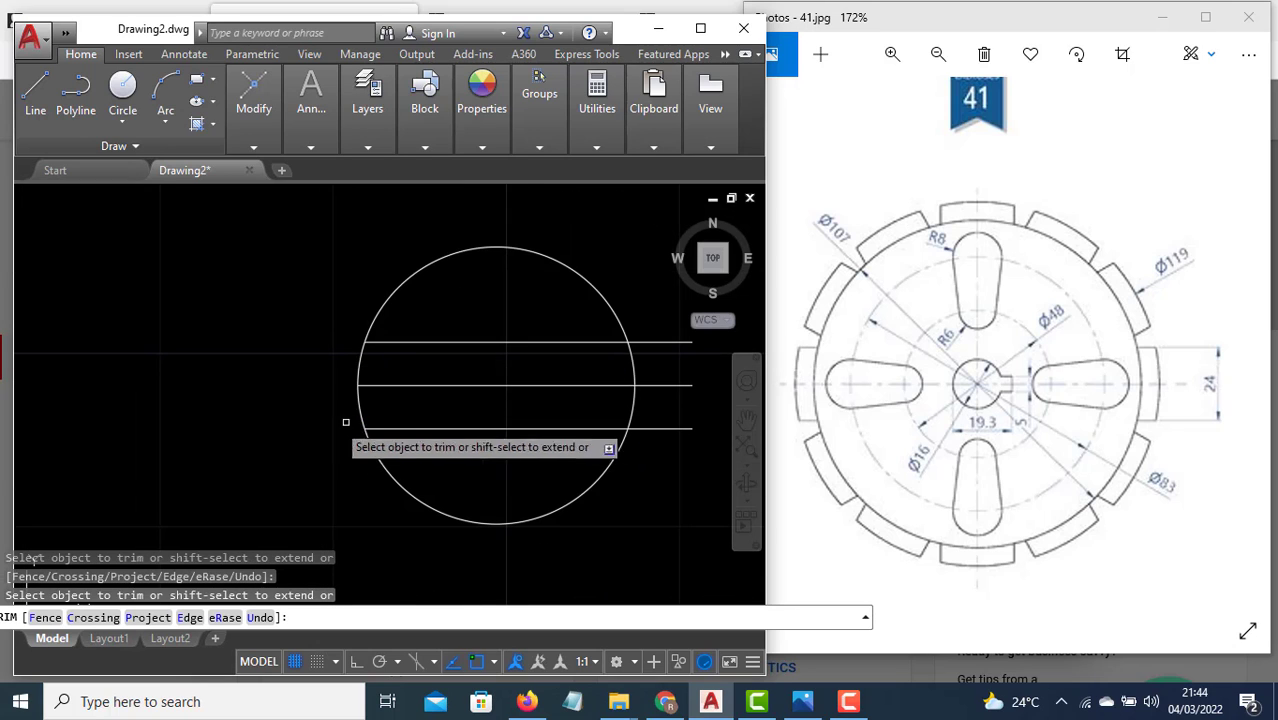
scroll(284, 420, down, 2)
key(Escape)
Erase the middle horizontal line between the two offset lines.
click(387, 410)
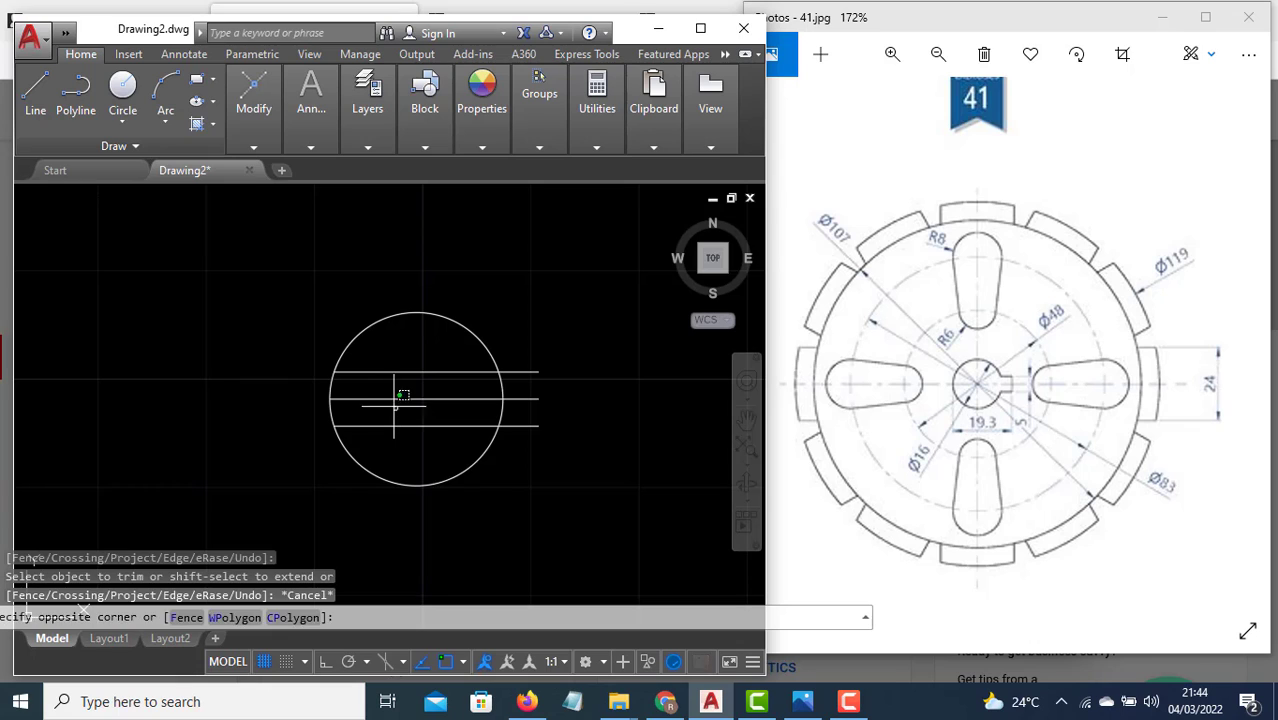
click(381, 389)
text(E)
key(Return)
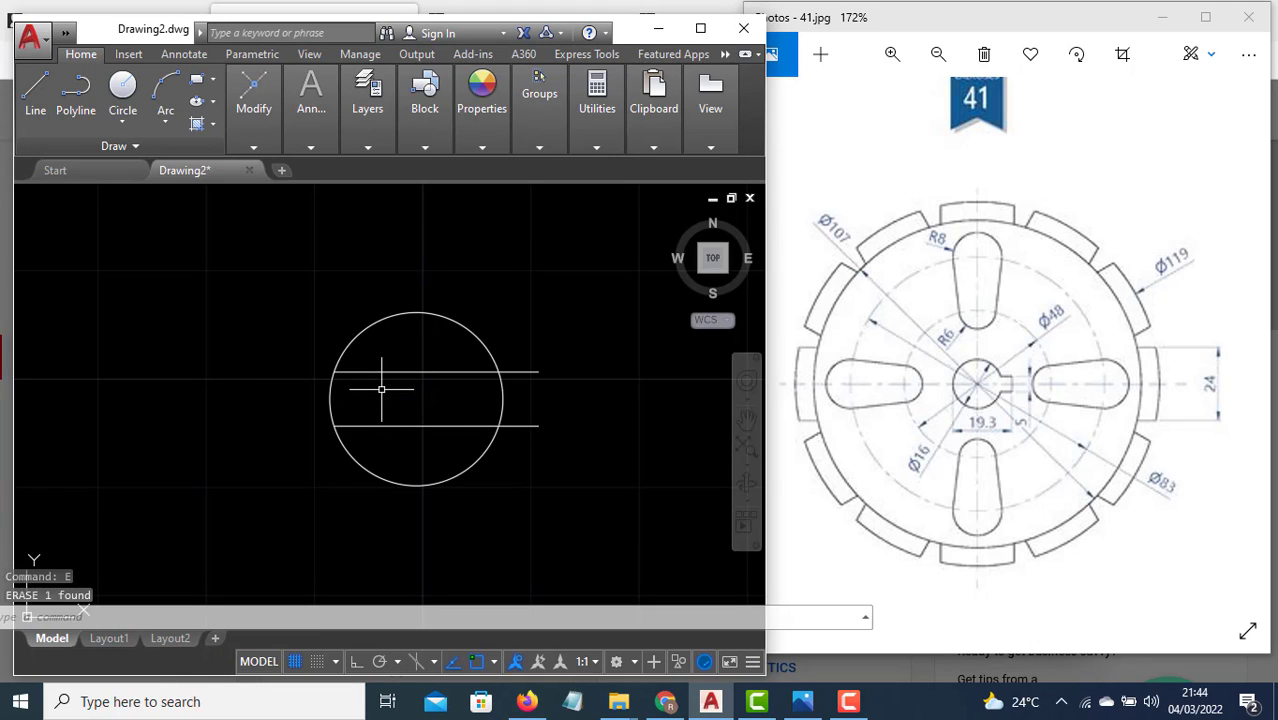
Trim the offset lines inside the circle and the circle's arc between them to open the keyway.
text(tr)
key(Return)
key(Return)
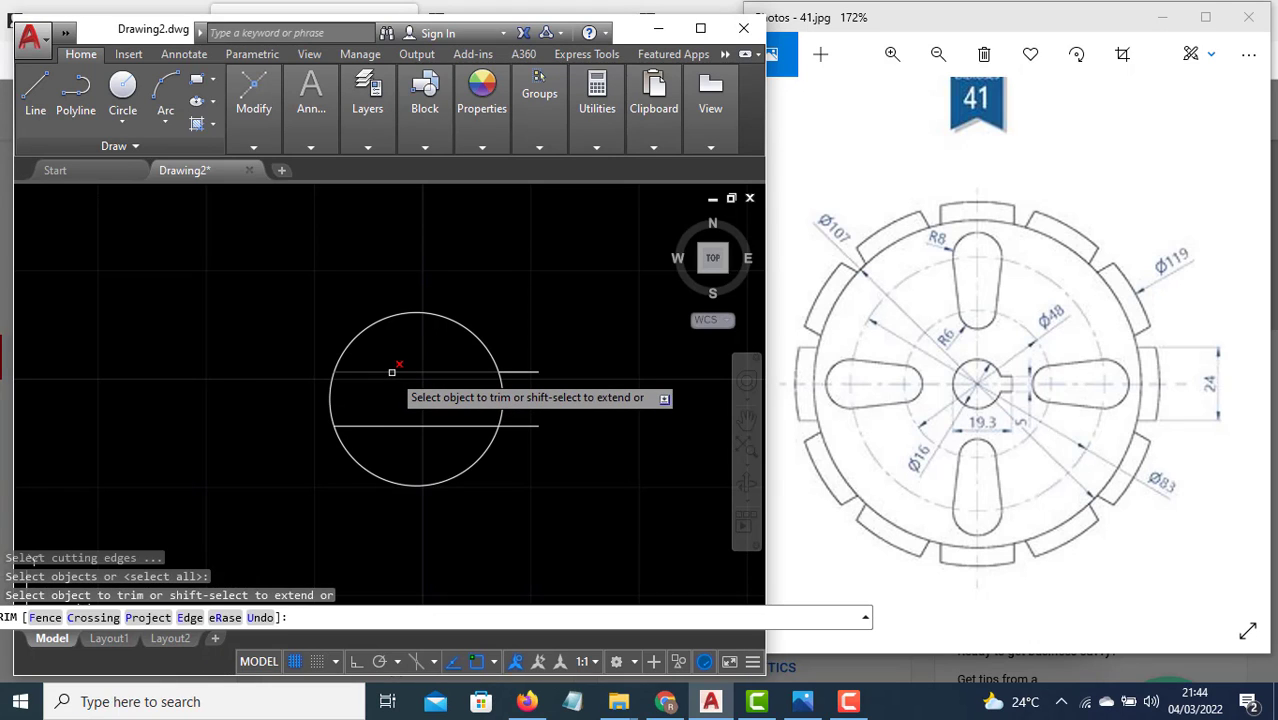
click(425, 425)
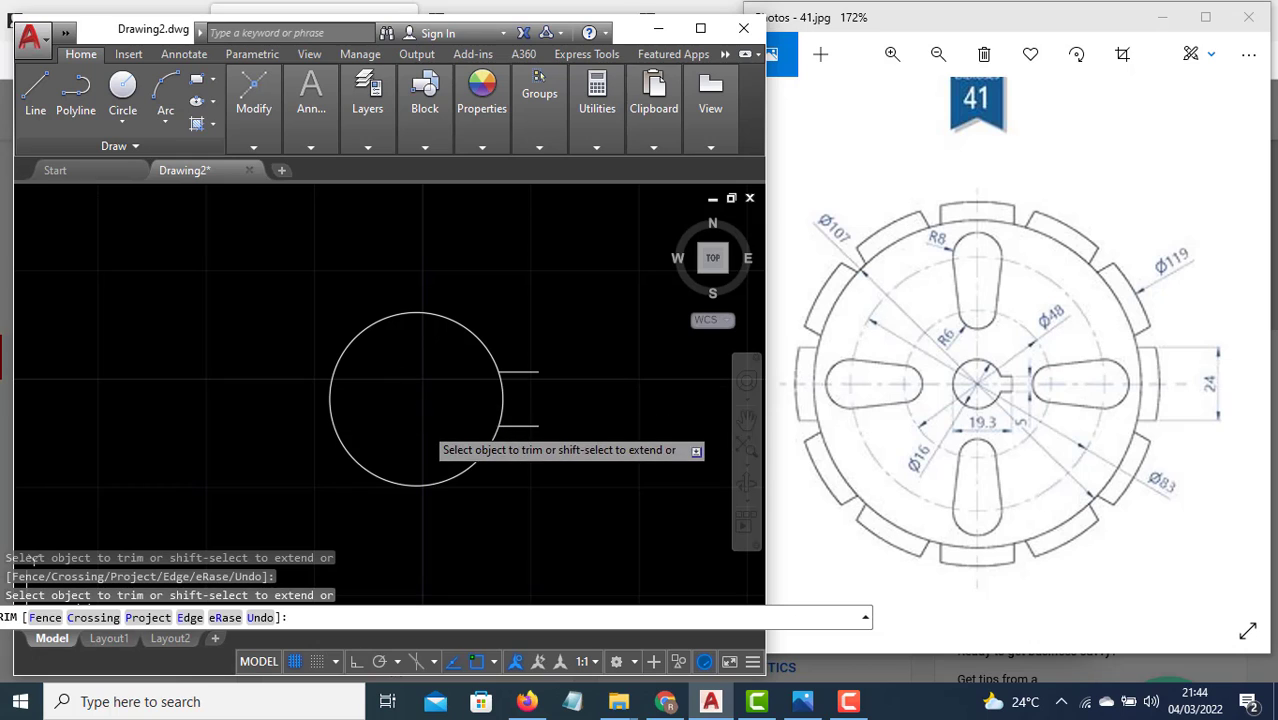
click(503, 400)
key(Escape)
Close the keyway with a vertical line joining the right ends of the two offset lines.
text(l)
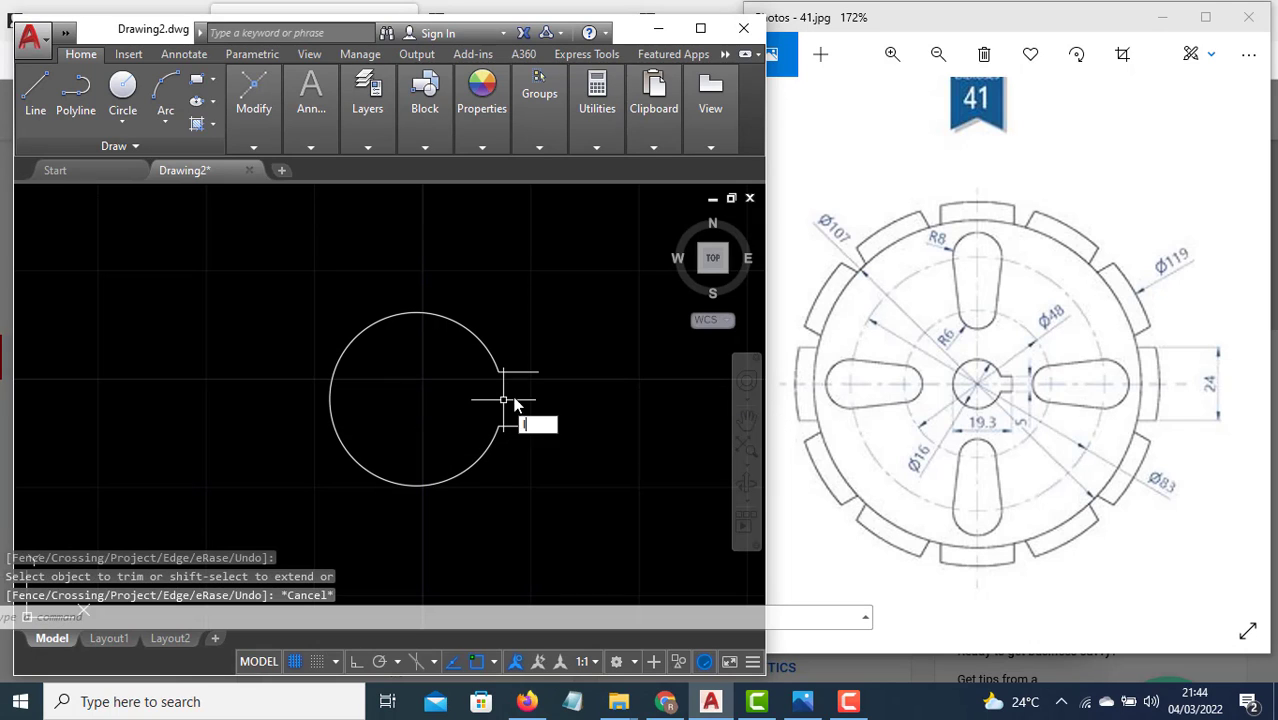
key(Return)
click(539, 372)
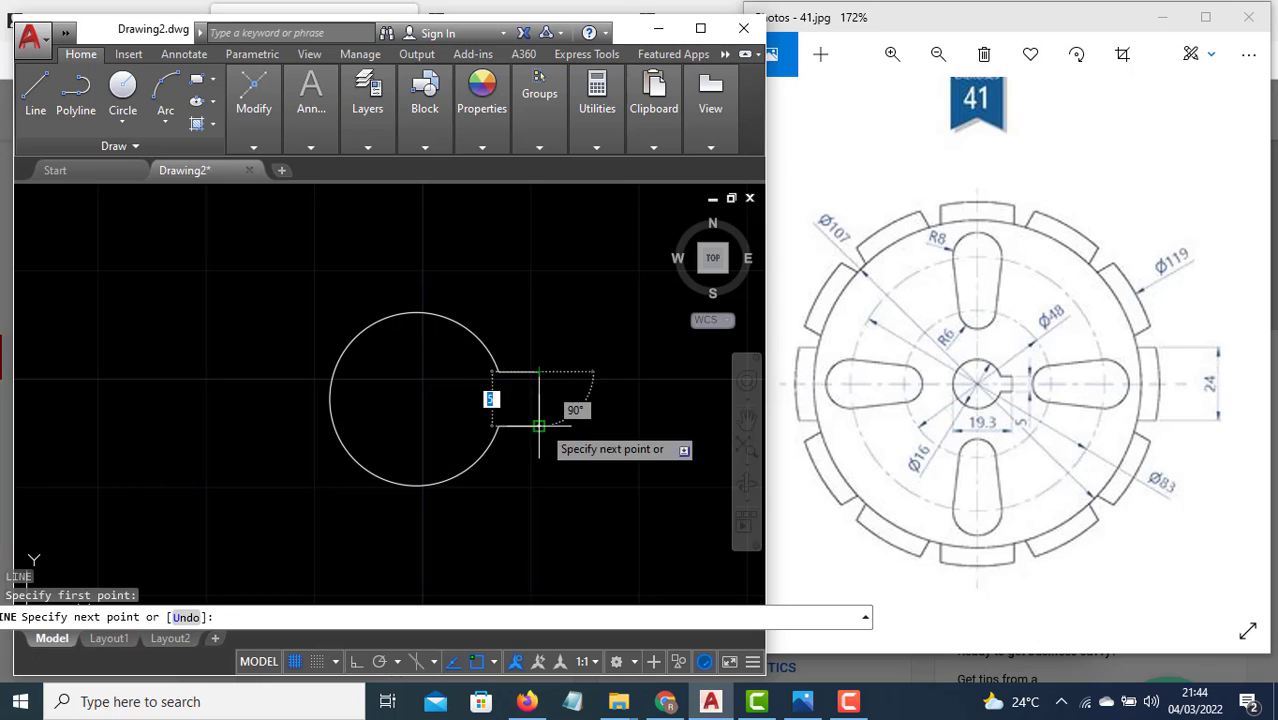
click(539, 426)
key(Return)
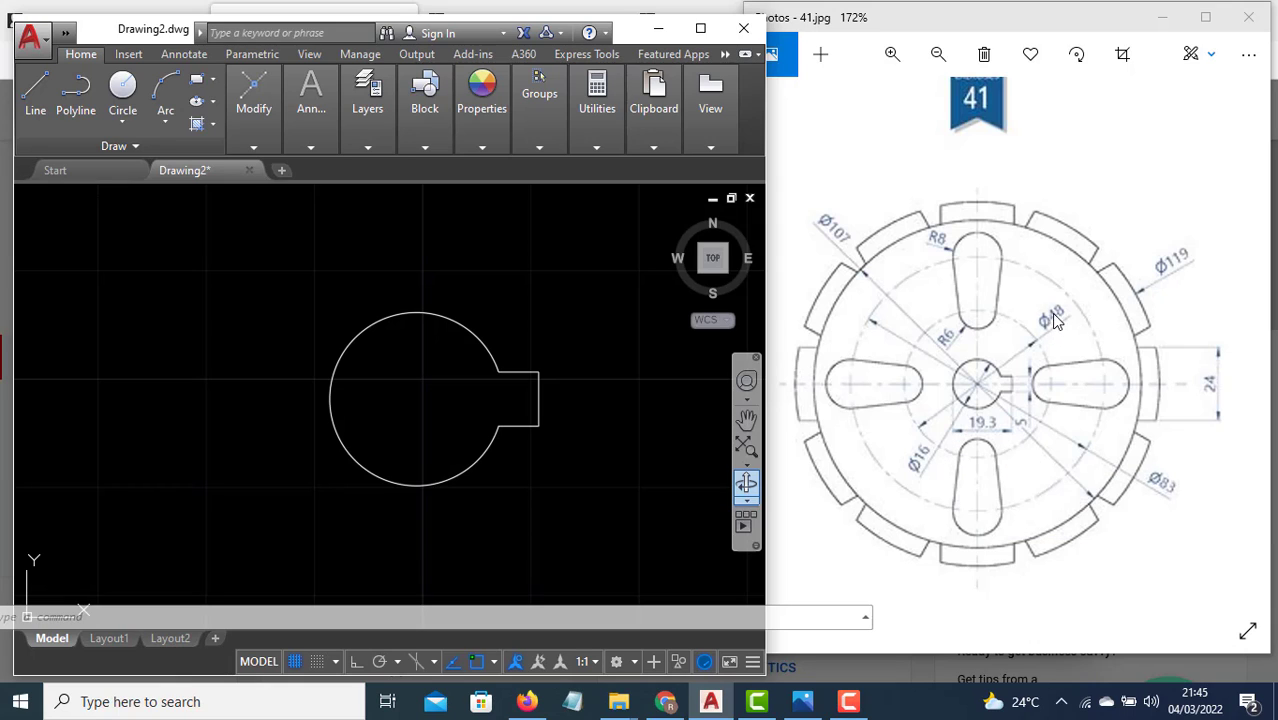
Draw a 48 mm diameter circle concentric with the keyed bore.
text(c)
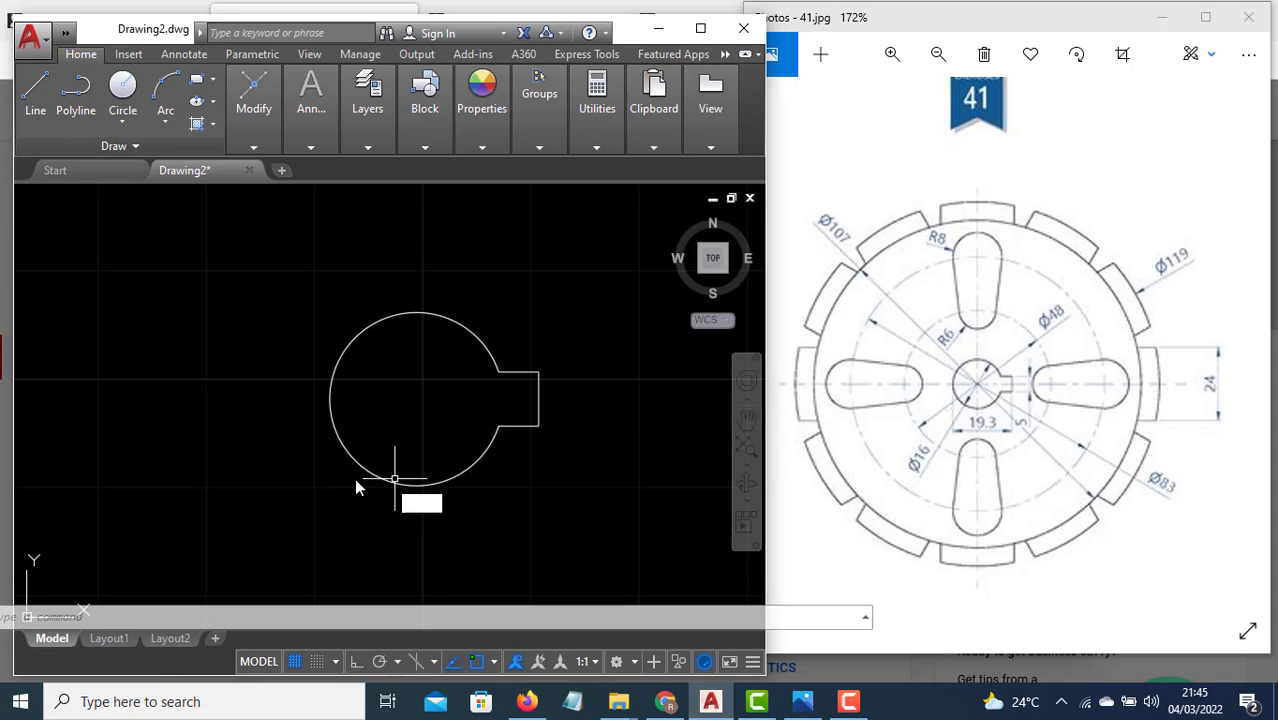
key(Return)
click(417, 399)
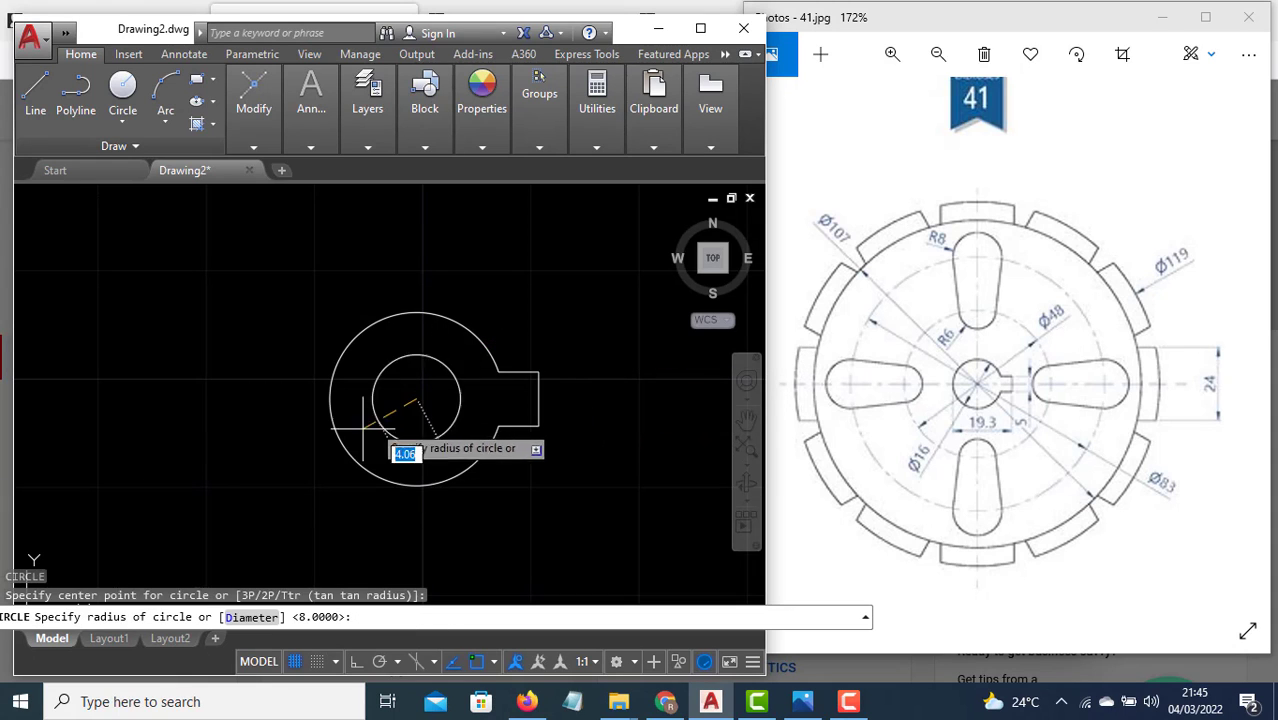
text(d)
key(Return)
text(48)
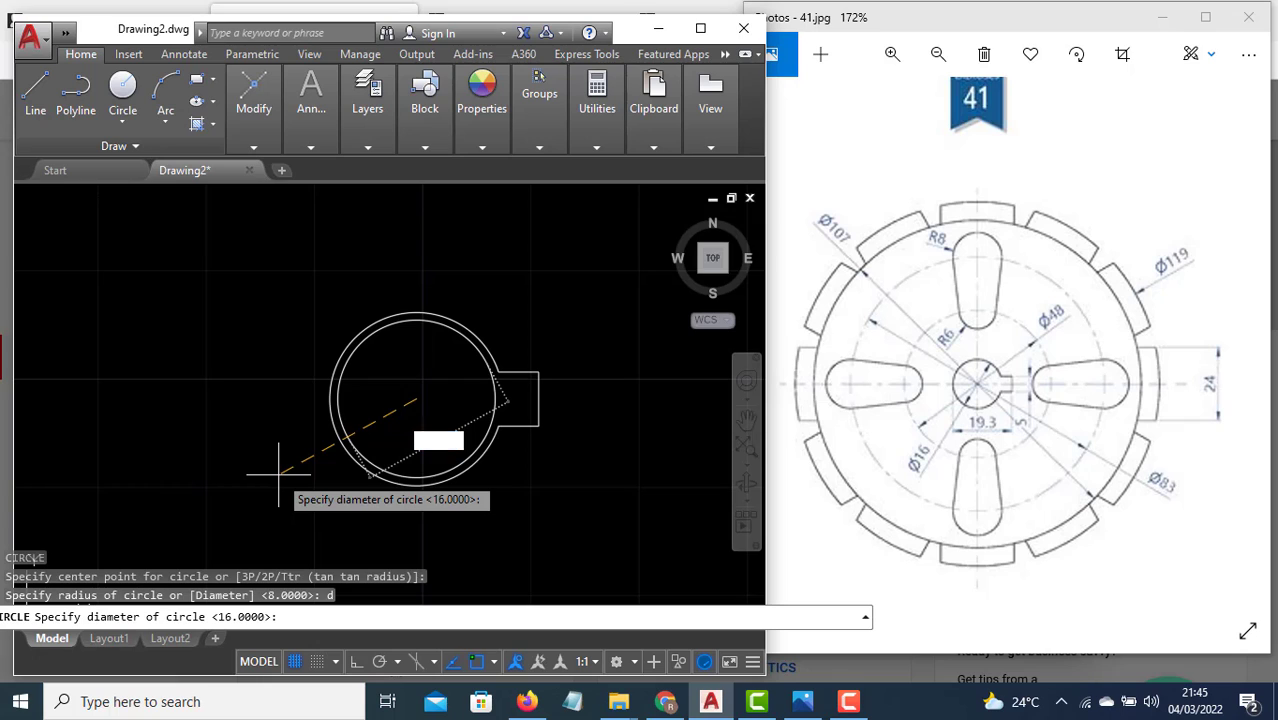
key(Return)
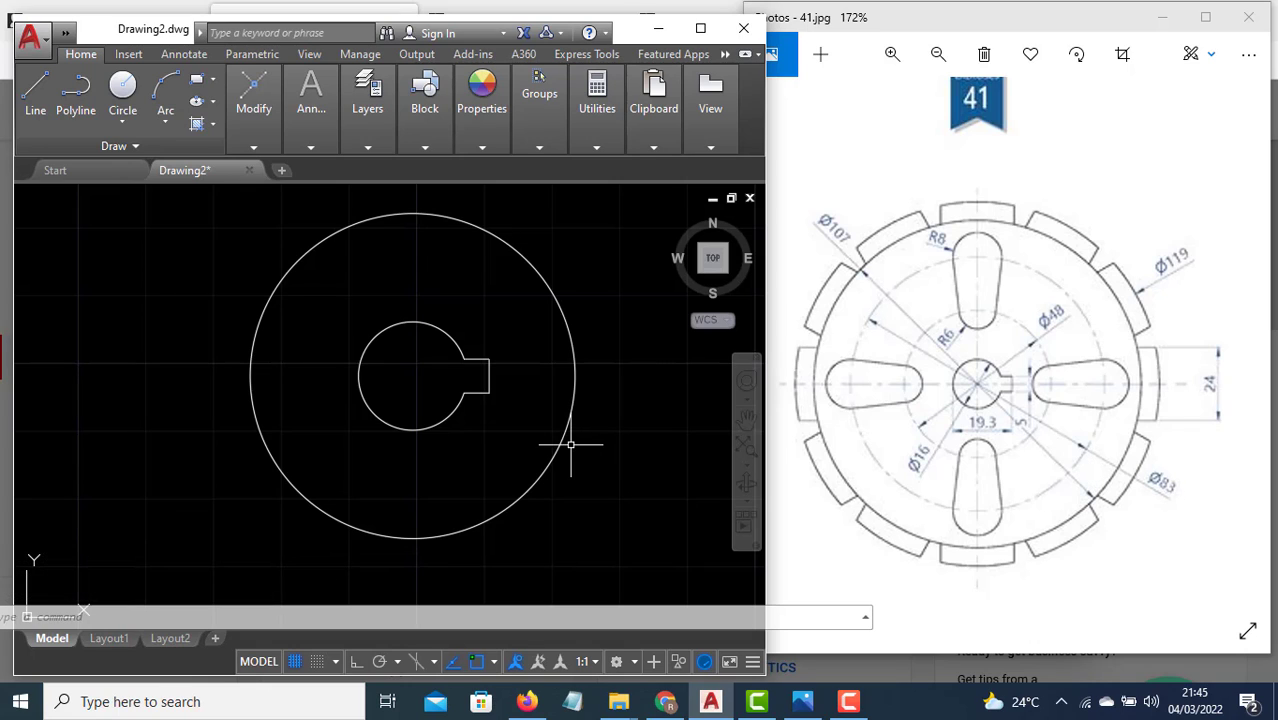
Draw an 83 mm diameter circle on the same centre as the bore.
text(c)
key(Return)
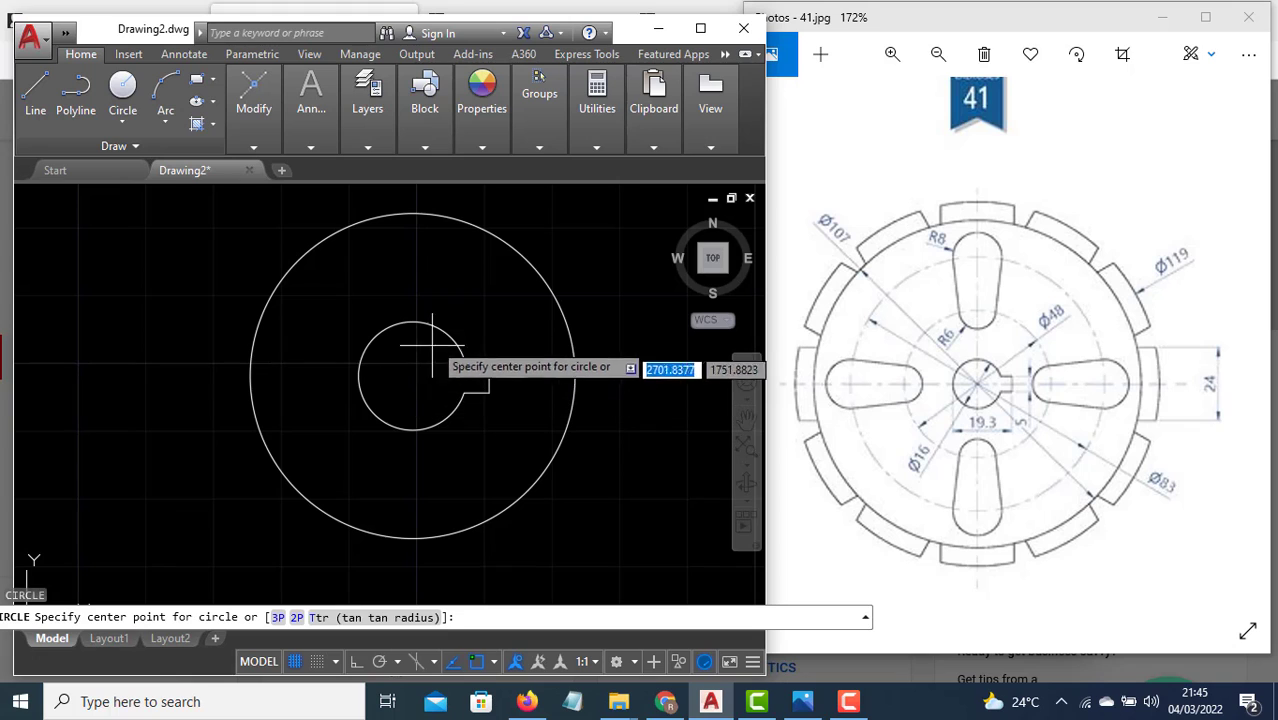
click(415, 377)
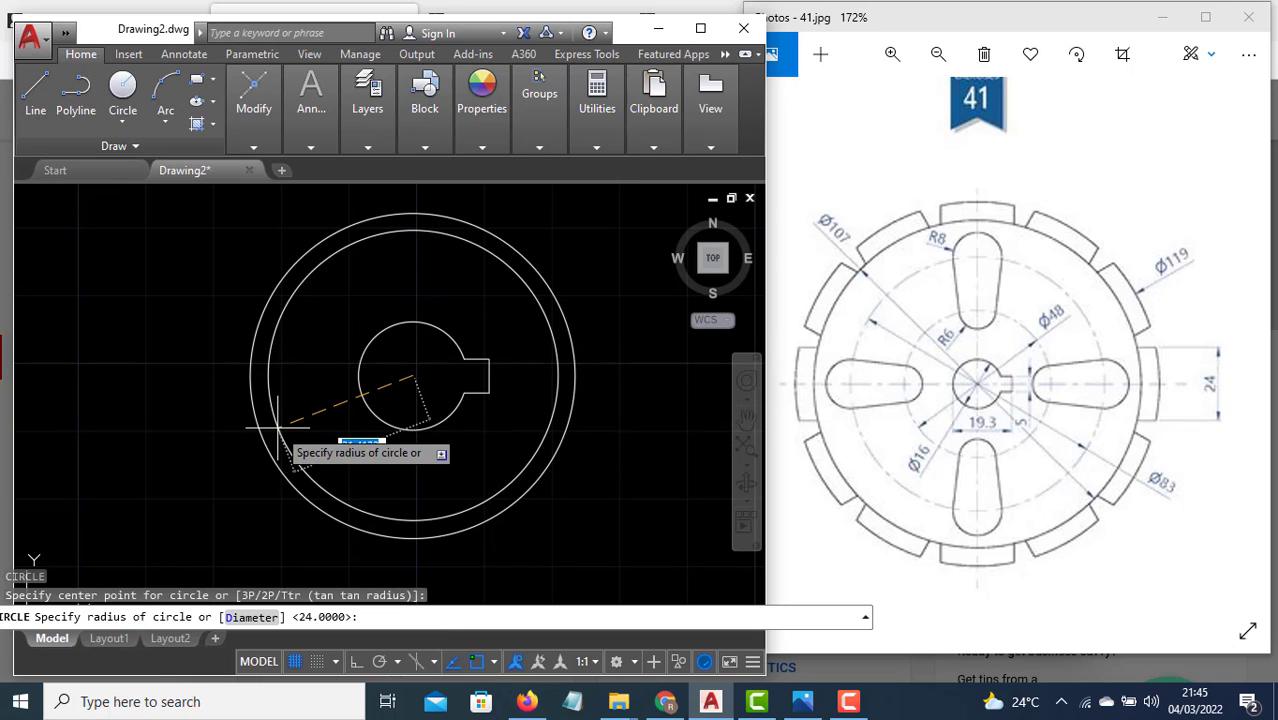
text(d)
key(Return)
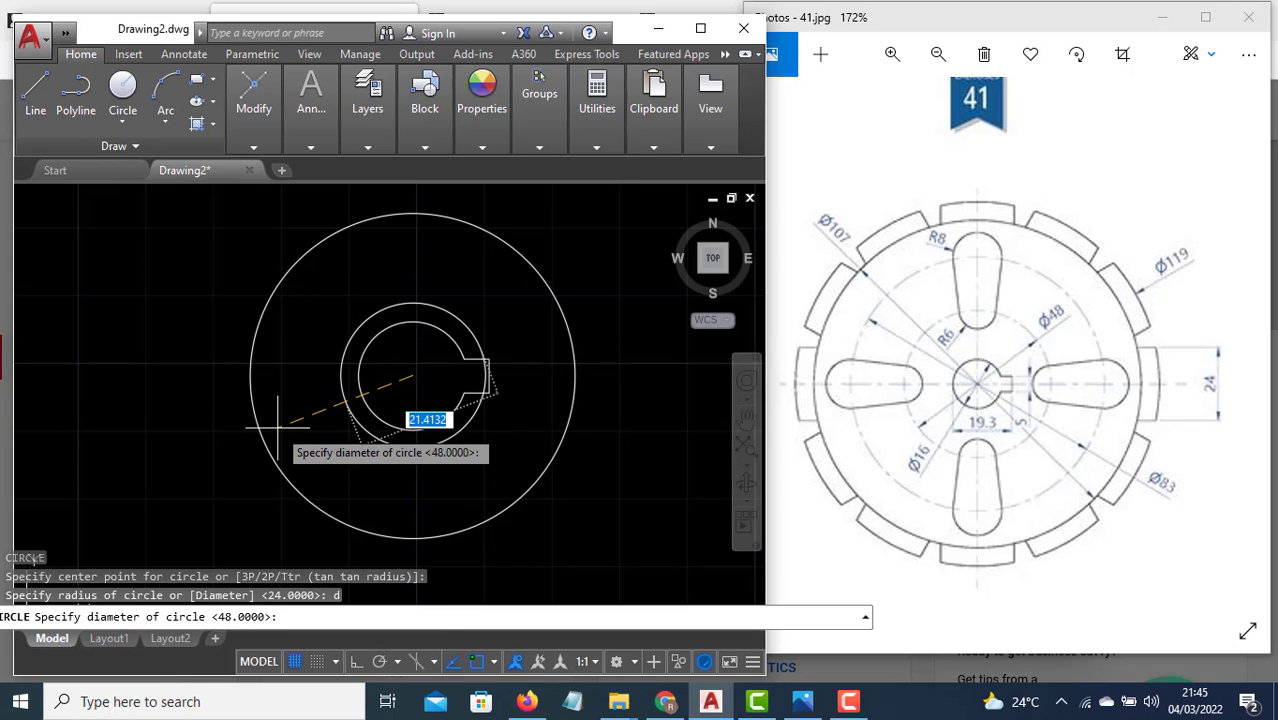
text(83)
key(Return)
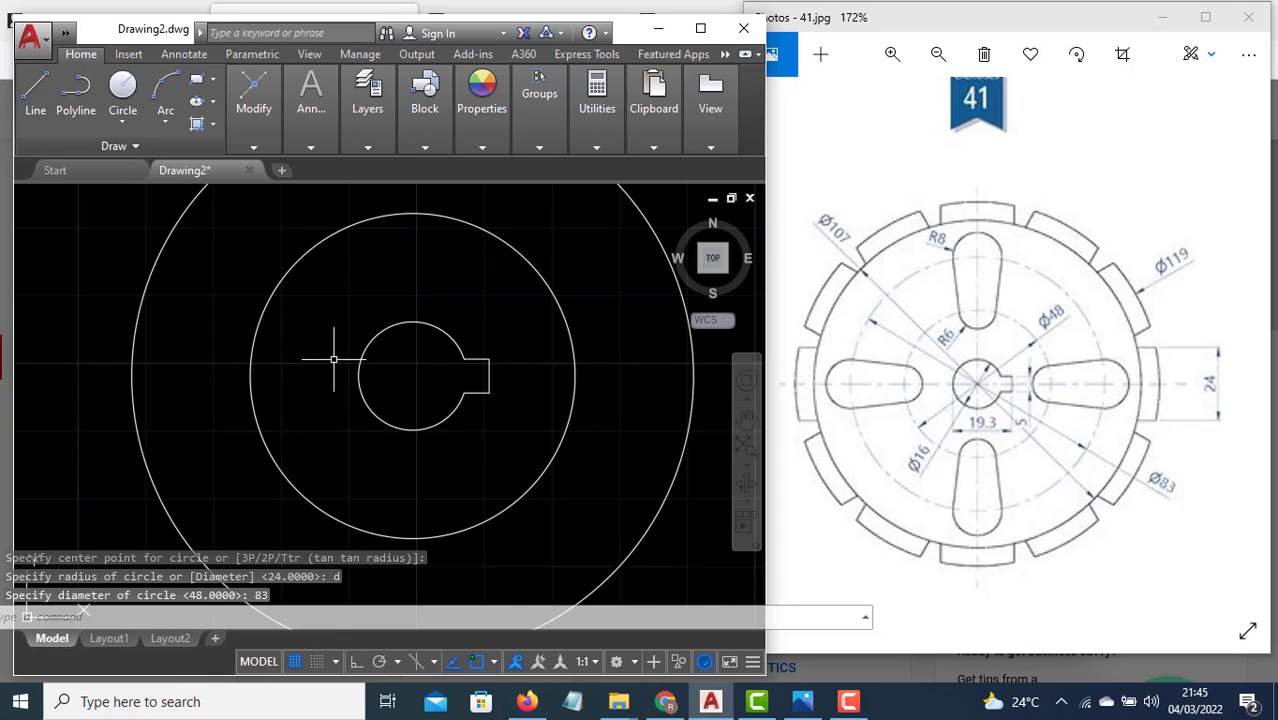
scroll(334, 359, down, 2)
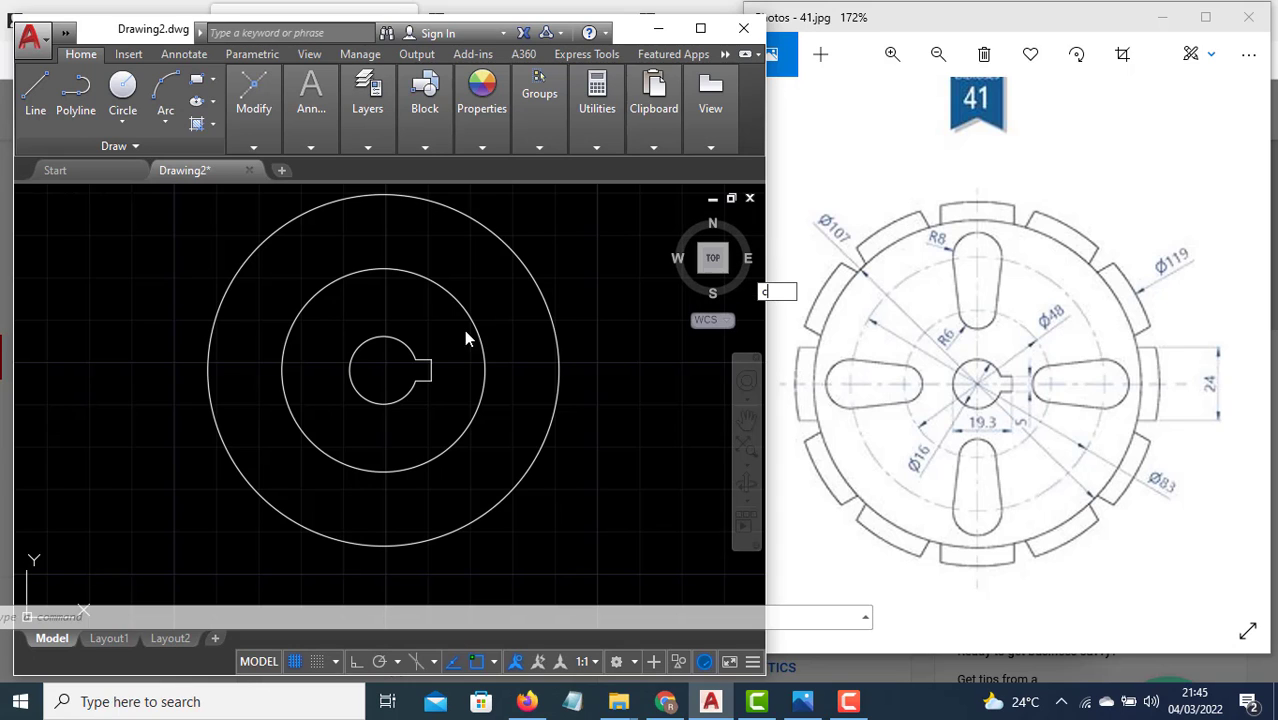
Draw a 107 mm diameter circle centred on the keyed bore.
text(c)
key(Return)
click(383, 370)
text(d)
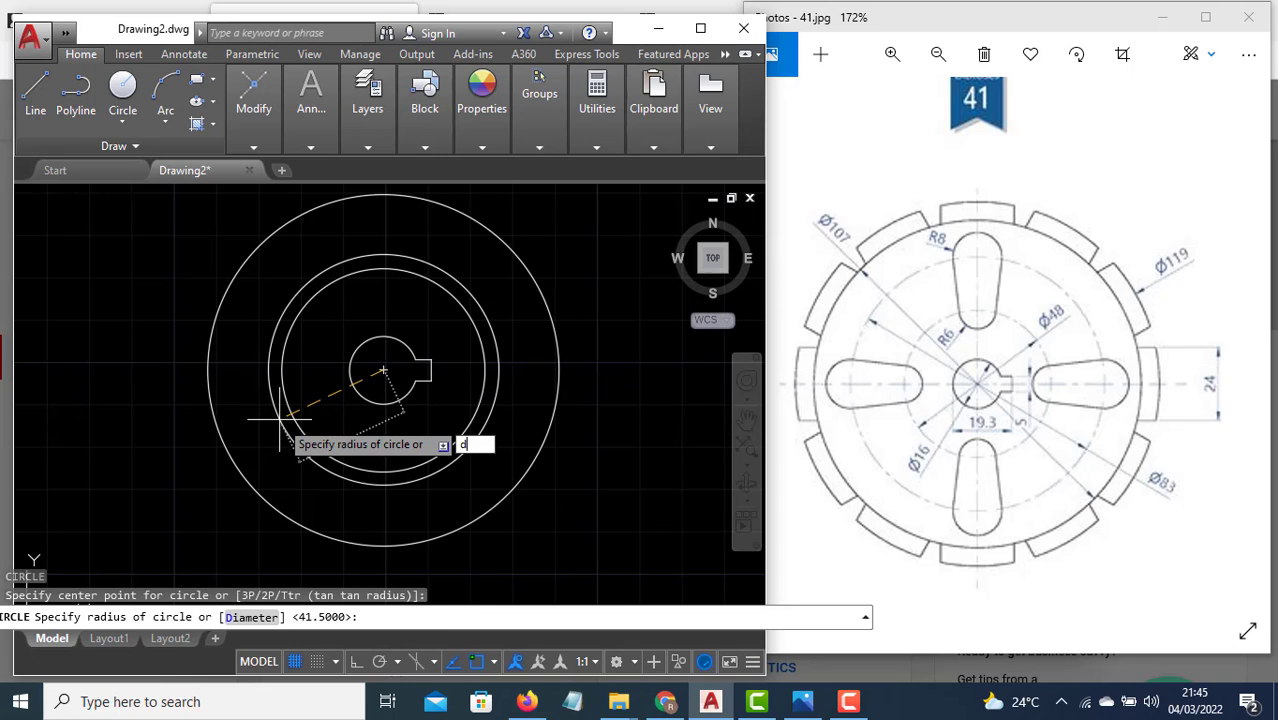
key(Return)
text(107)
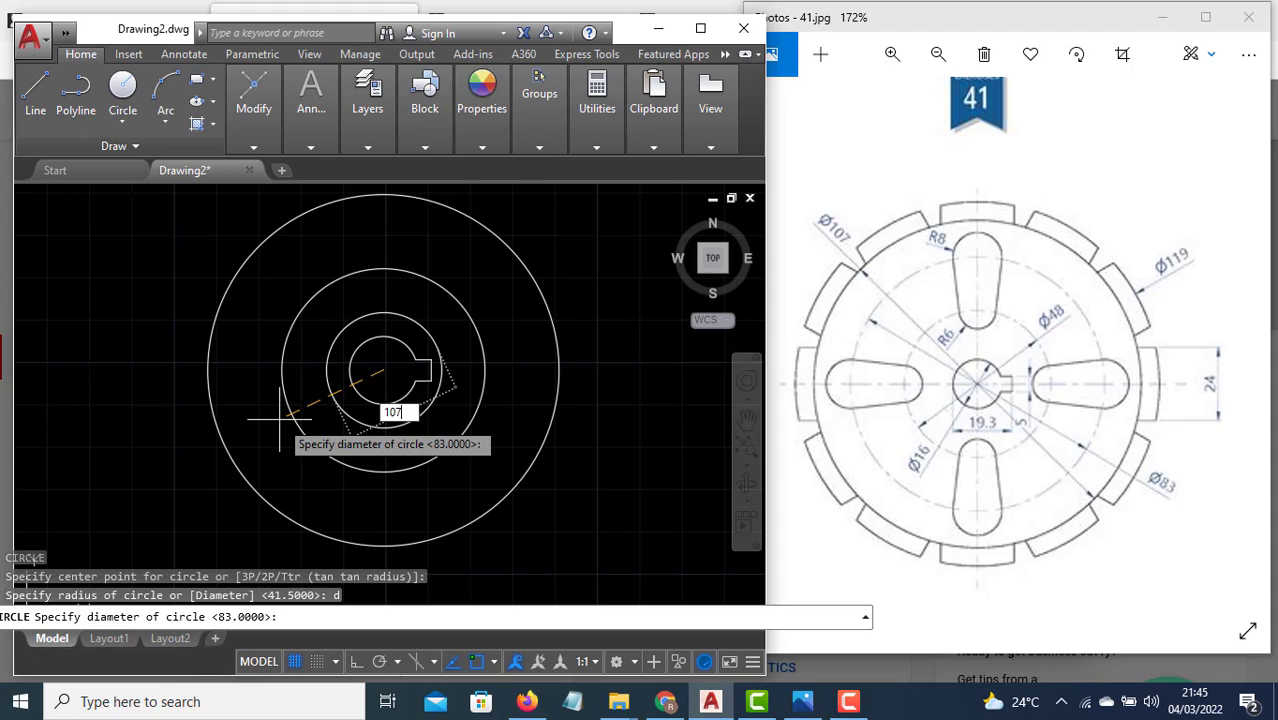
key(Return)
Add a center mark to the outermost circle so its centrelines span the whole wheel.
scroll(535, 395, down, 2)
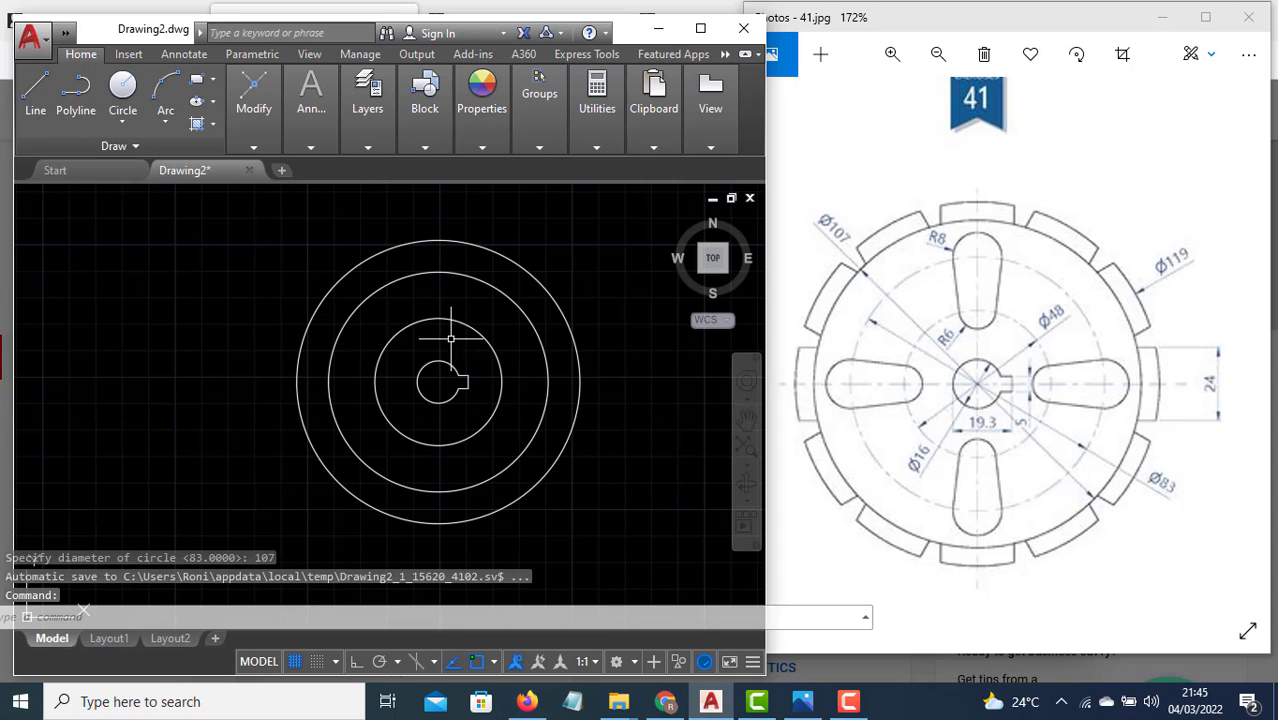
click(184, 54)
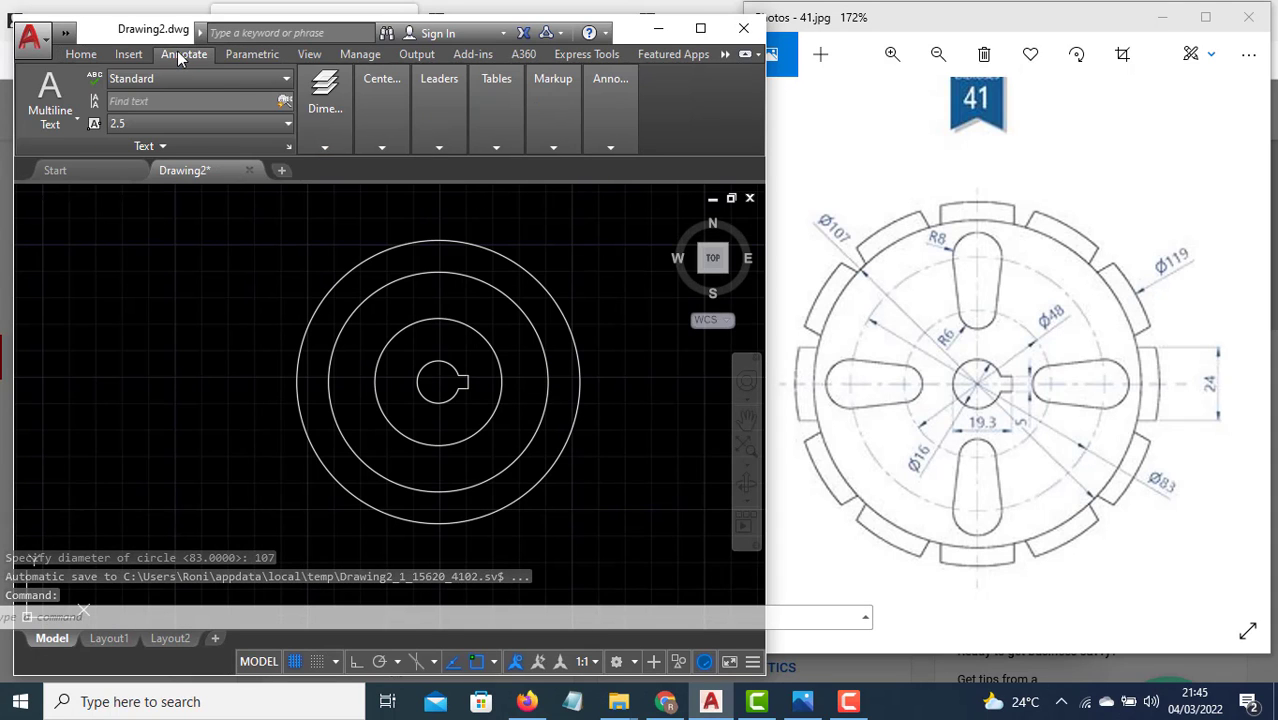
mouse_move(377, 144)
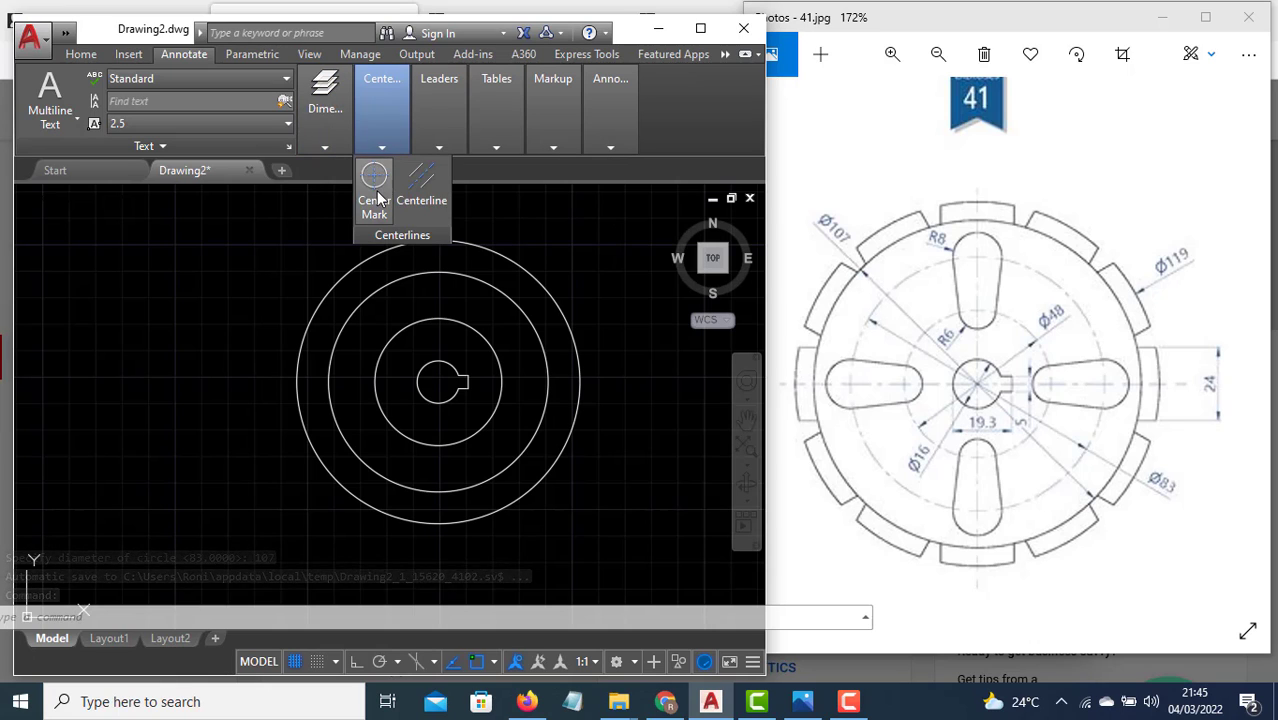
click(376, 192)
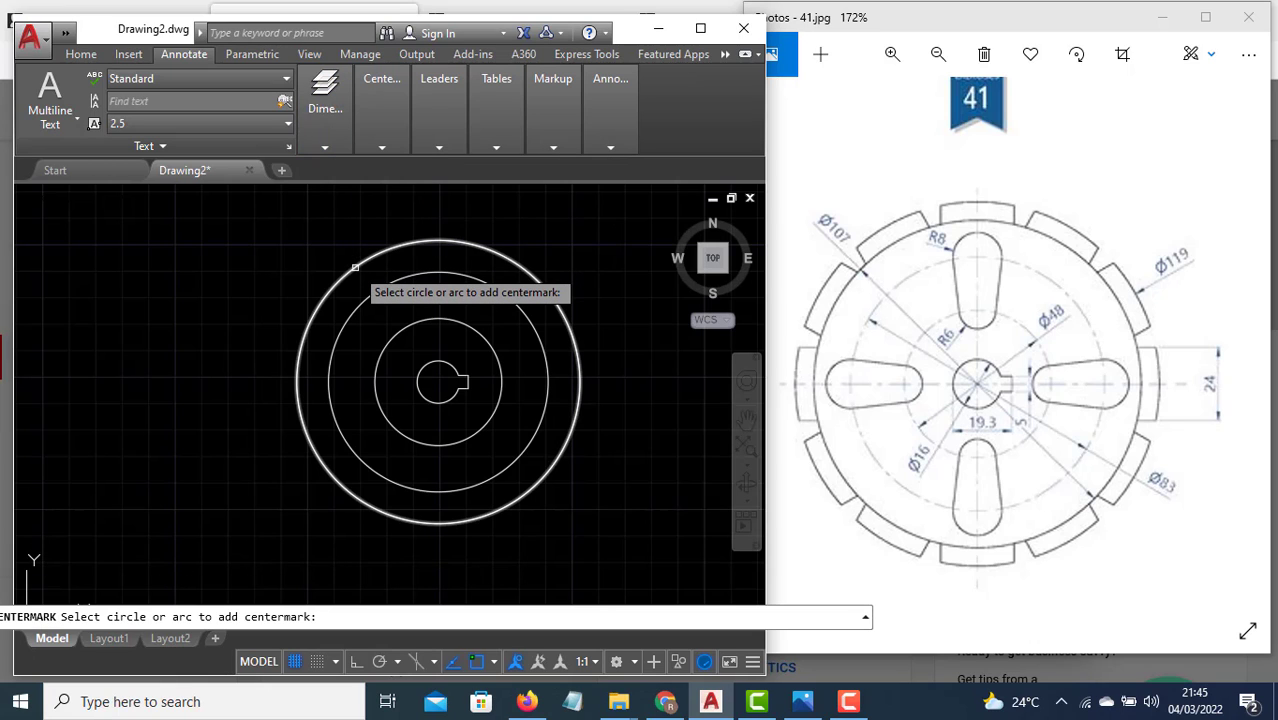
click(355, 268)
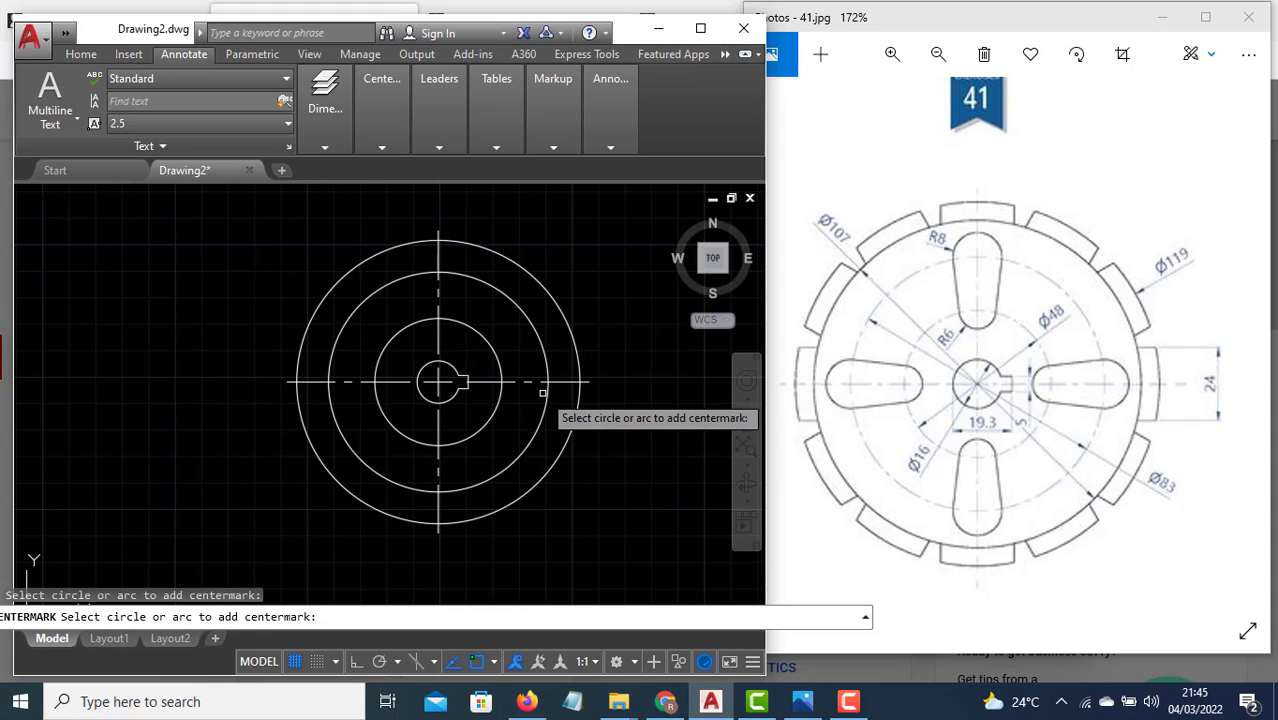
key(Escape)
Change the colour of the wheel's center mark to red.
scroll(432, 376, up, 2)
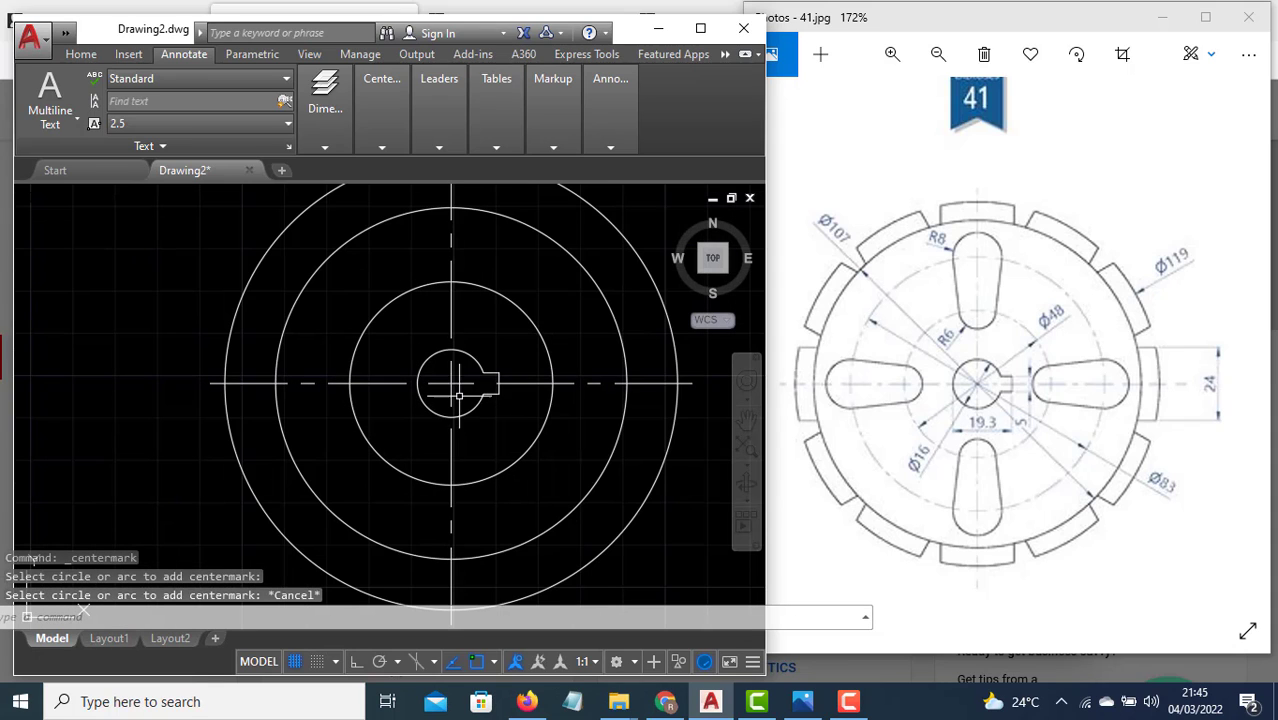
click(458, 388)
click(444, 361)
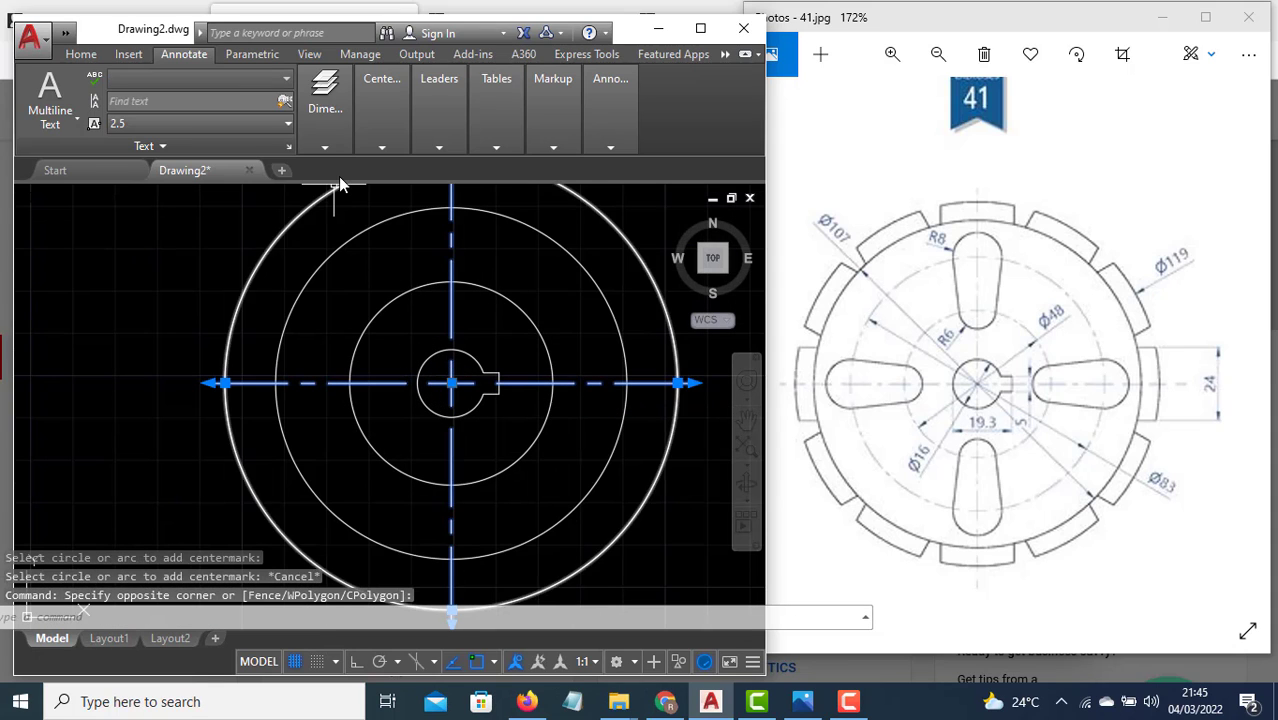
click(81, 54)
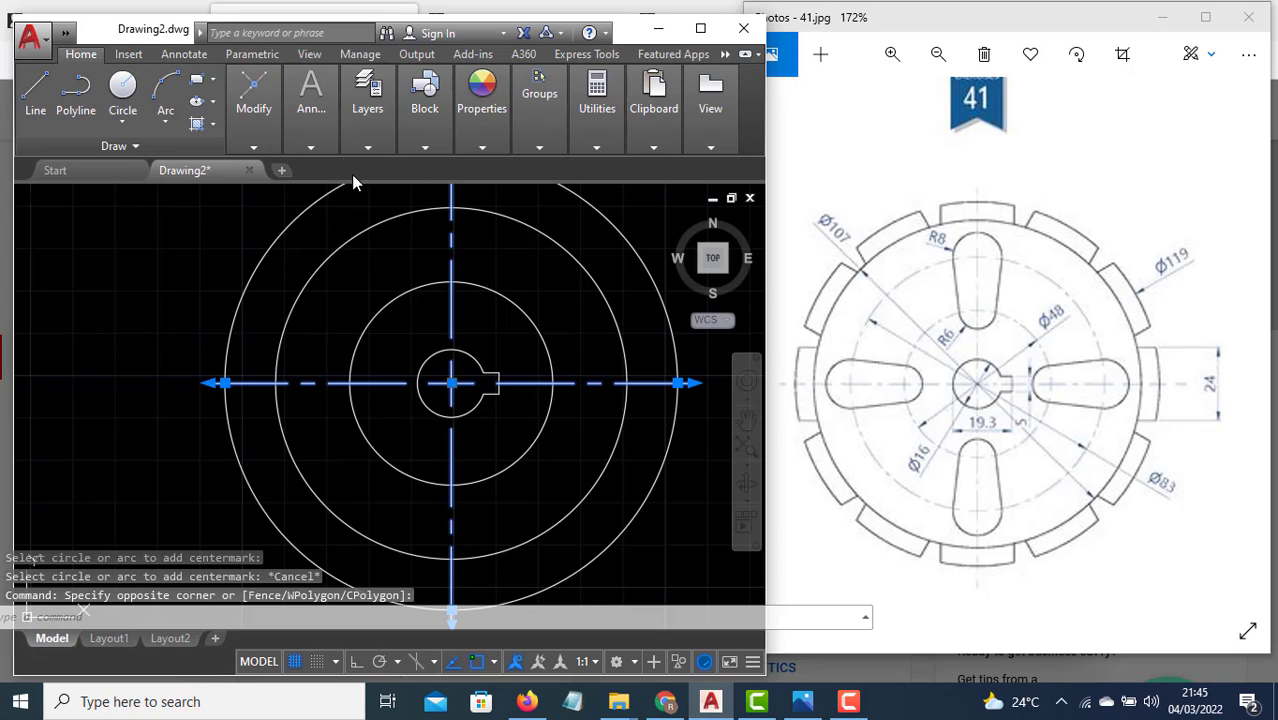
click(482, 148)
click(539, 148)
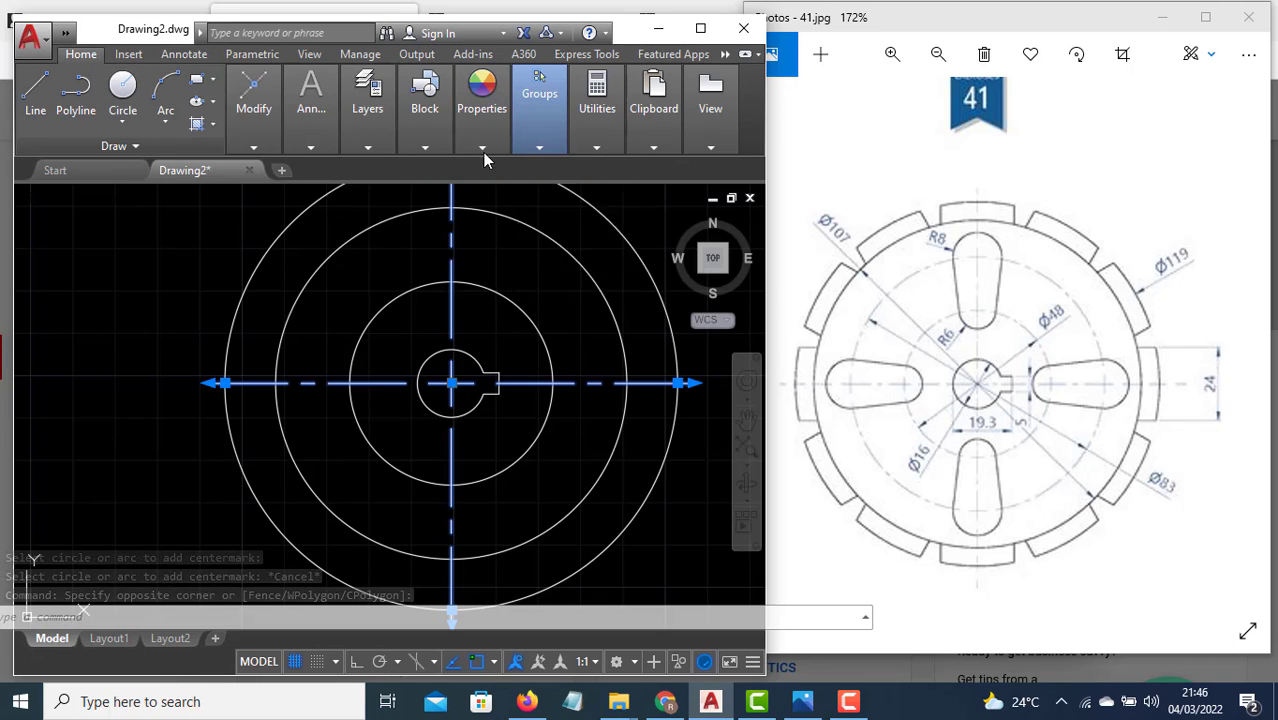
click(482, 148)
click(567, 178)
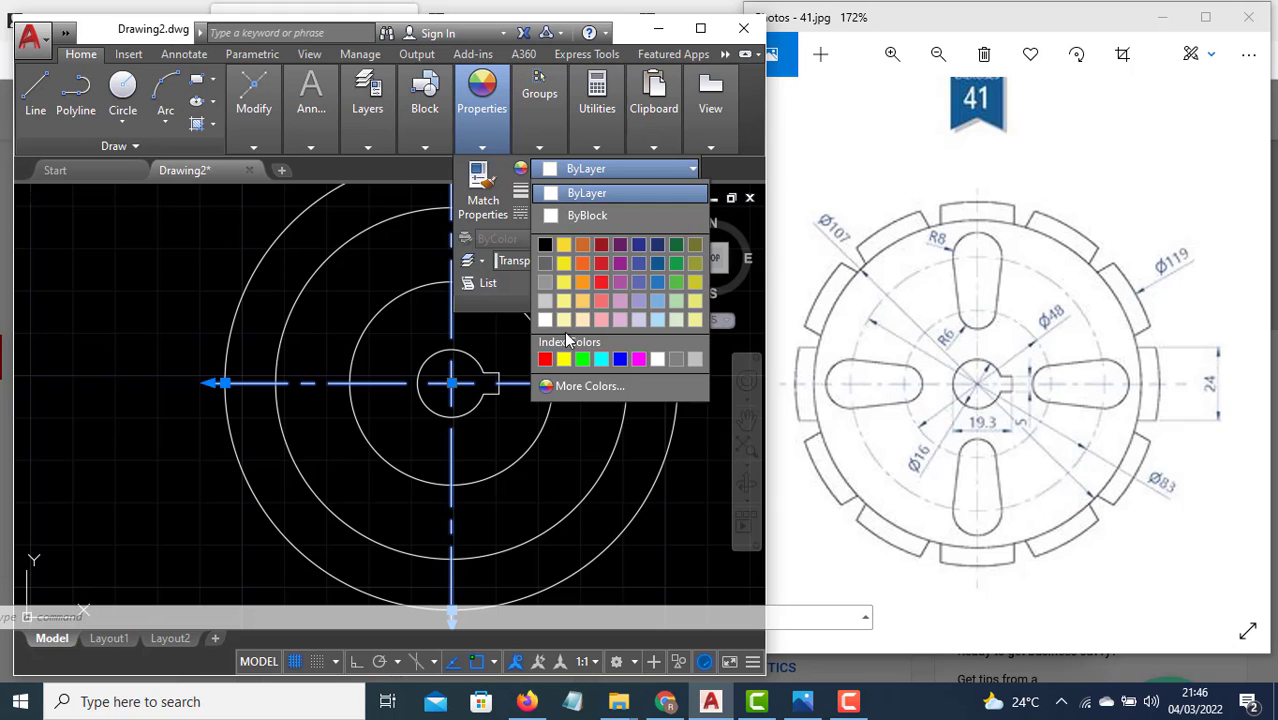
click(544, 360)
key(Escape)
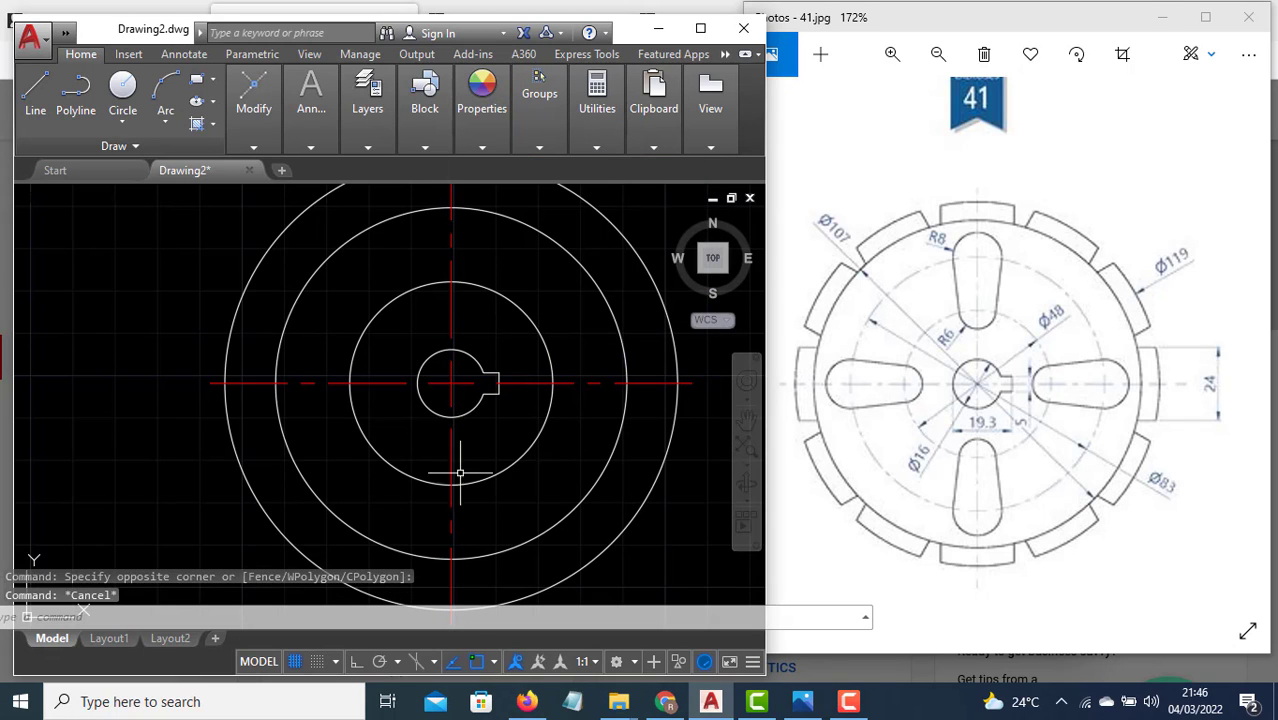
Draw a 12 mm diameter circle centred where the 48 mm circle crosses the horizontal centreline on the keyway side.
scroll(165, 443, down, 2)
scroll(365, 534, up, 2)
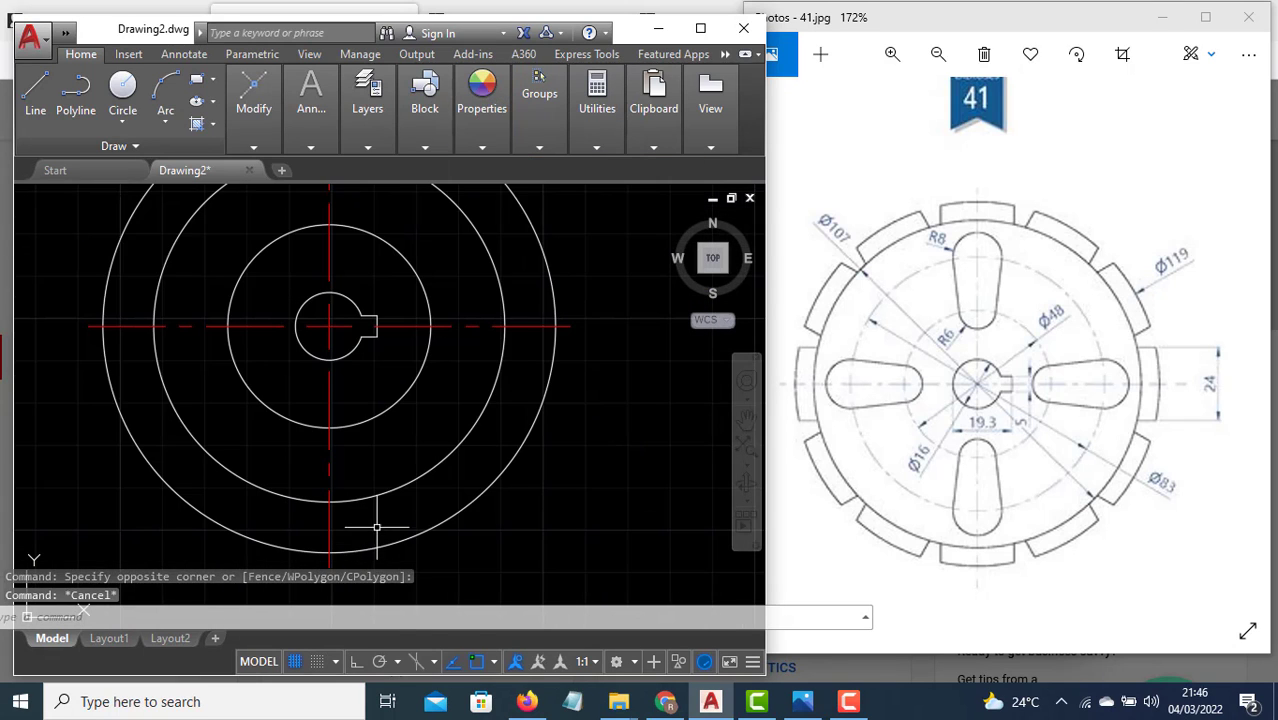
scroll(374, 528, down, 2)
scroll(509, 540, up, 2)
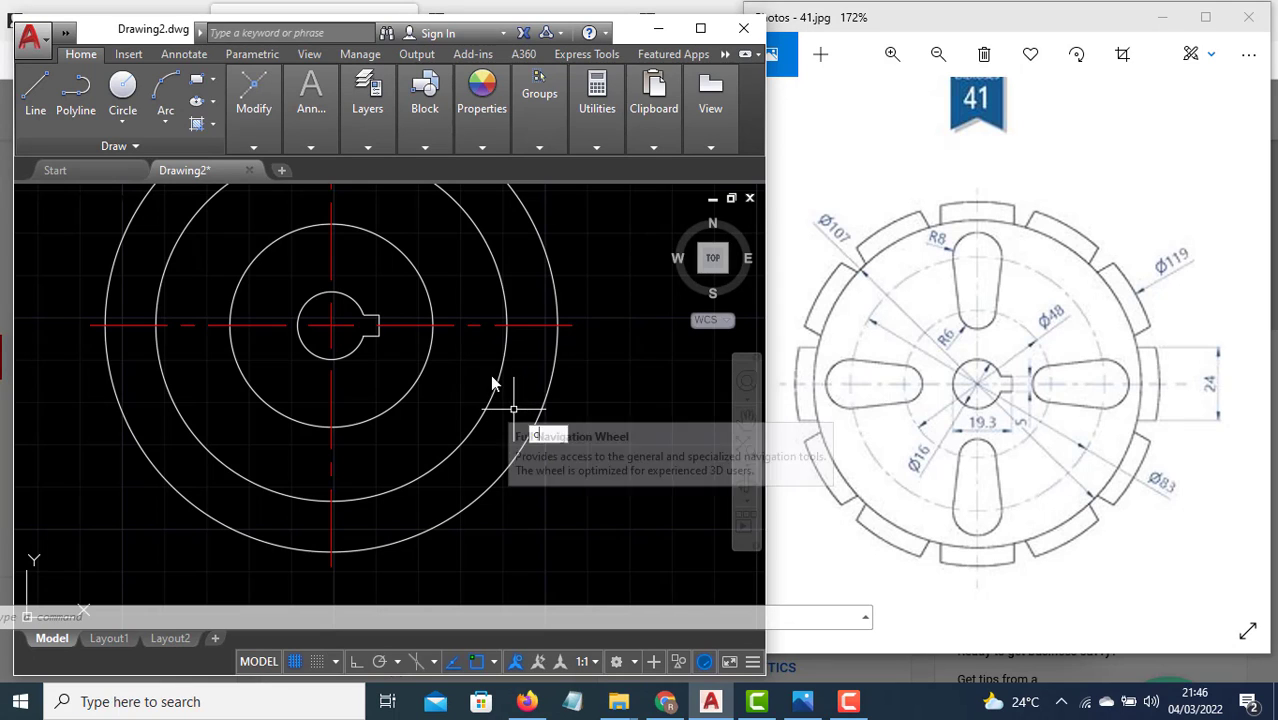
text(c)
key(Return)
click(433, 325)
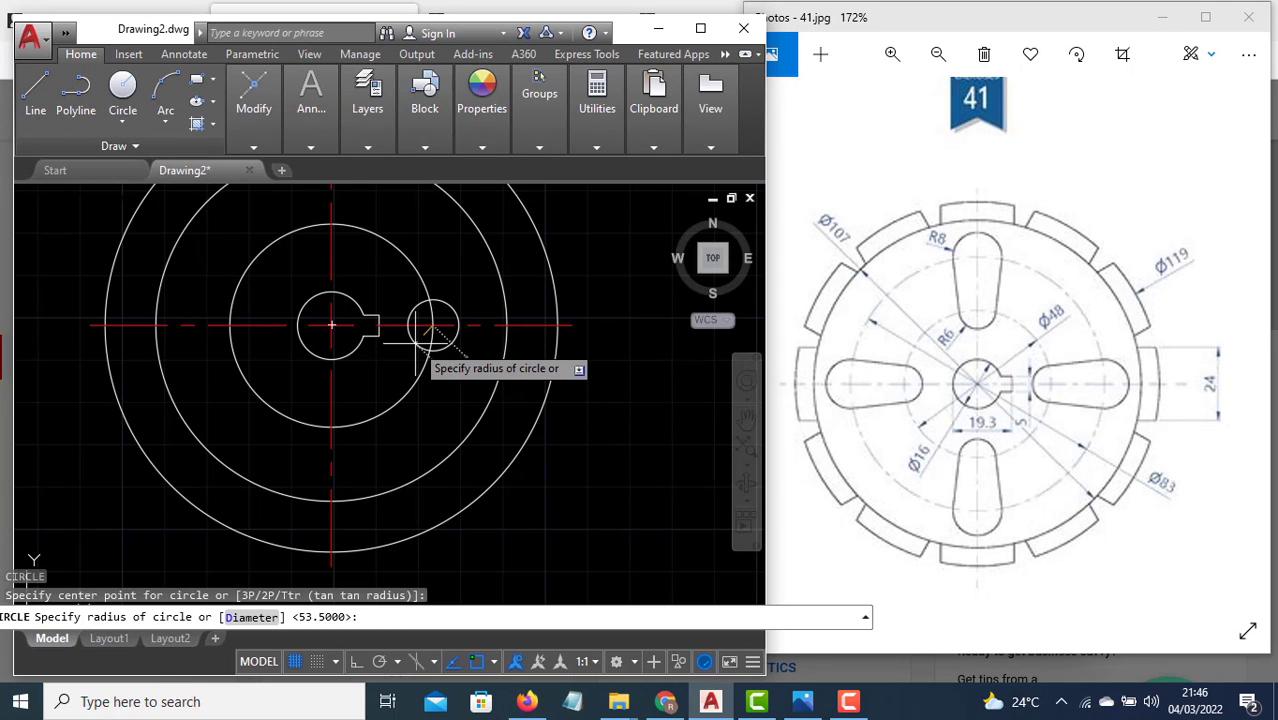
text(d)
key(Return)
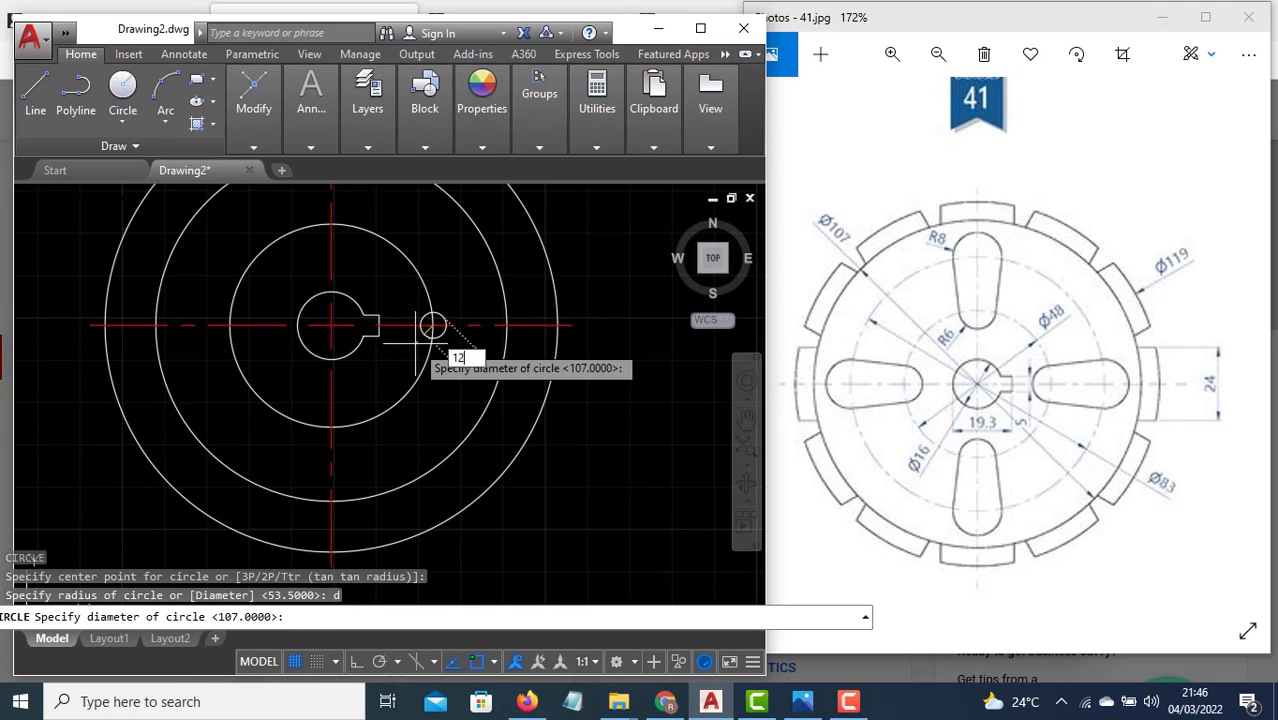
key(Return)
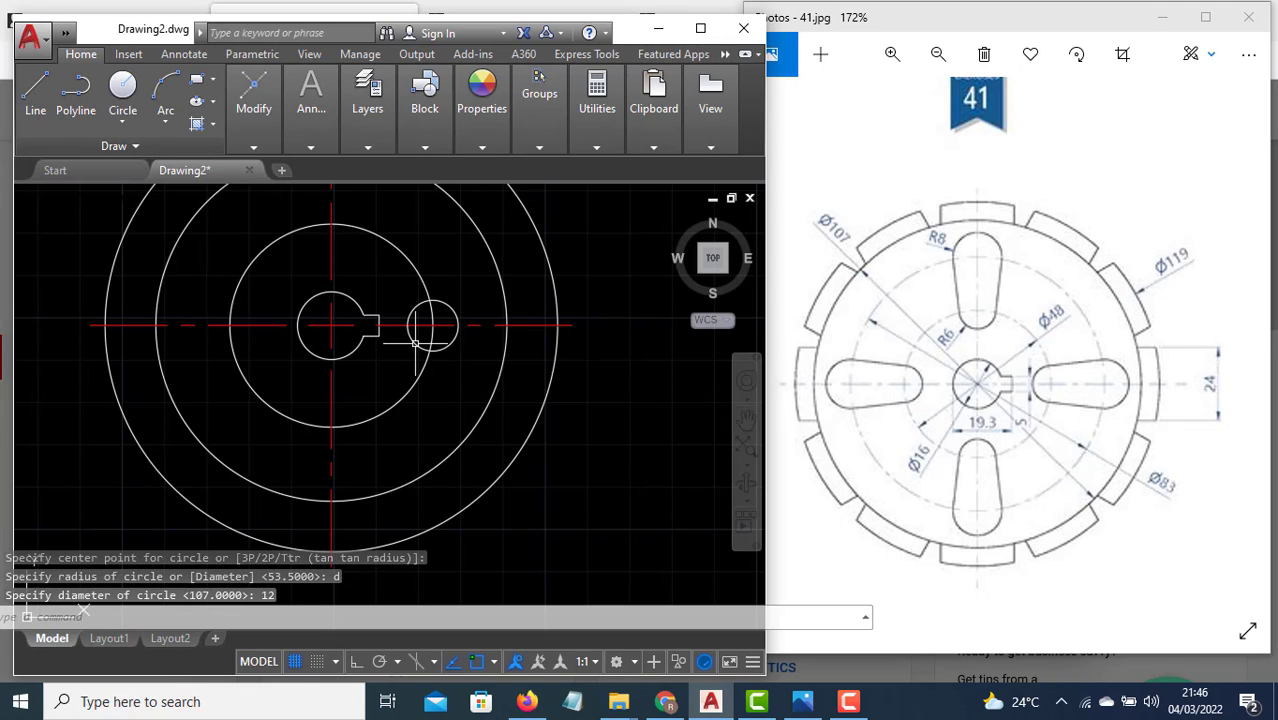
Draw a 16 mm diameter circle centred where the 83 mm circle crosses the horizontal centreline on the keyway side.
text(c)
key(Return)
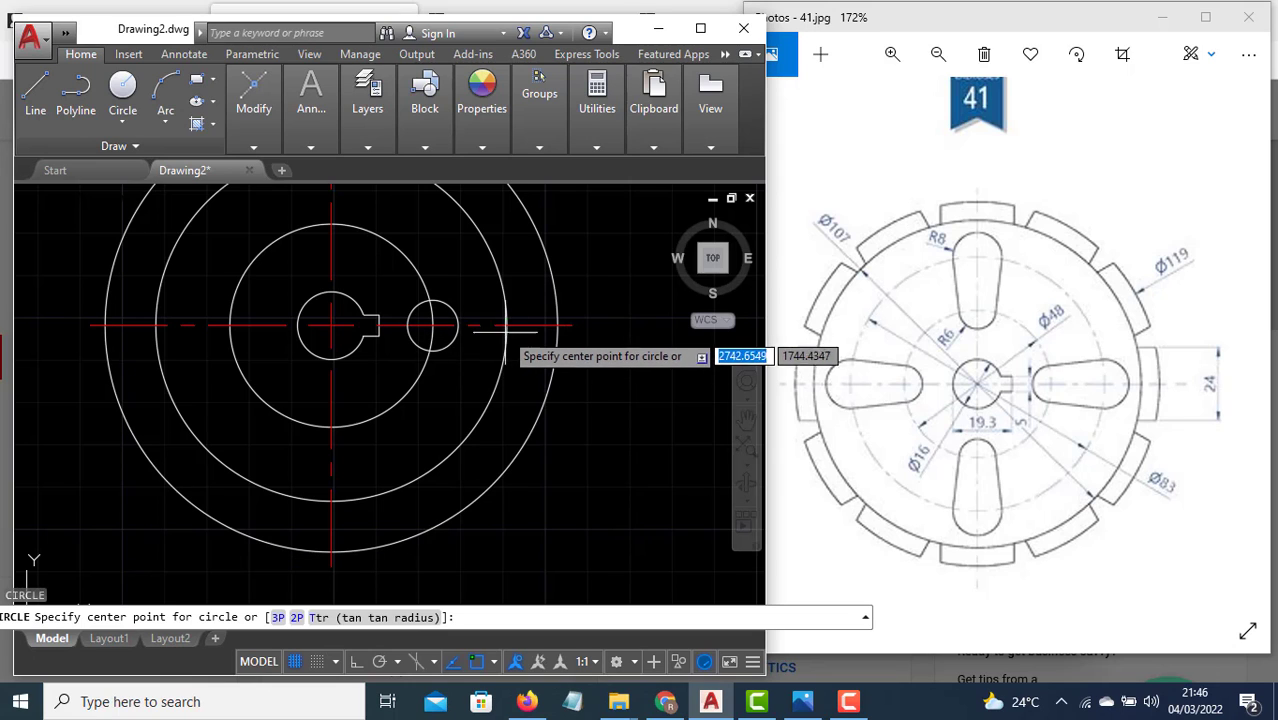
click(506, 325)
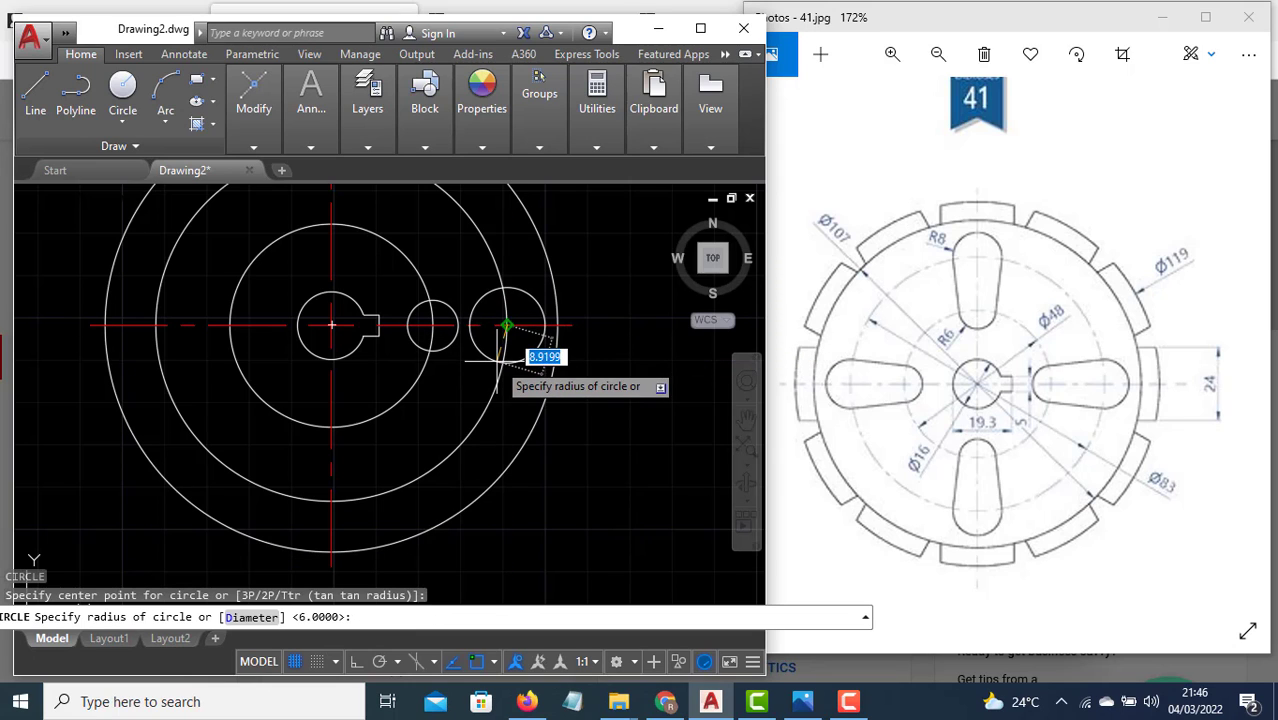
text(d)
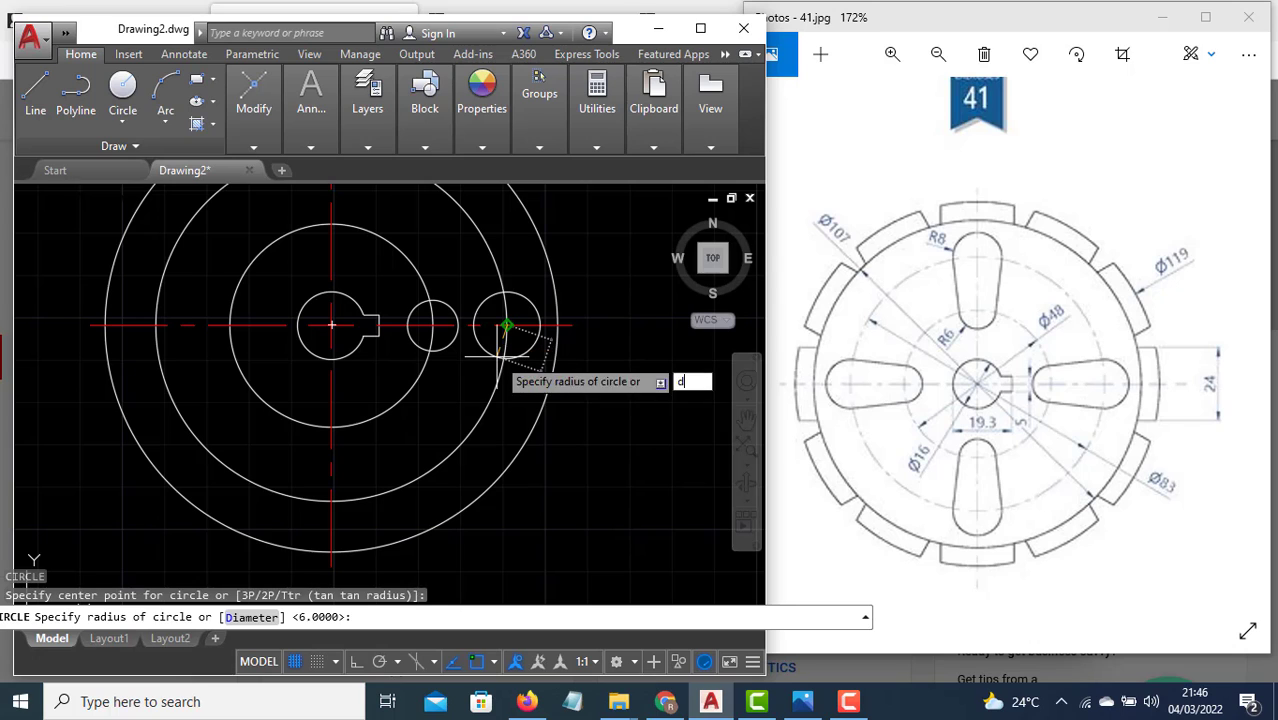
key(Return)
text(1)
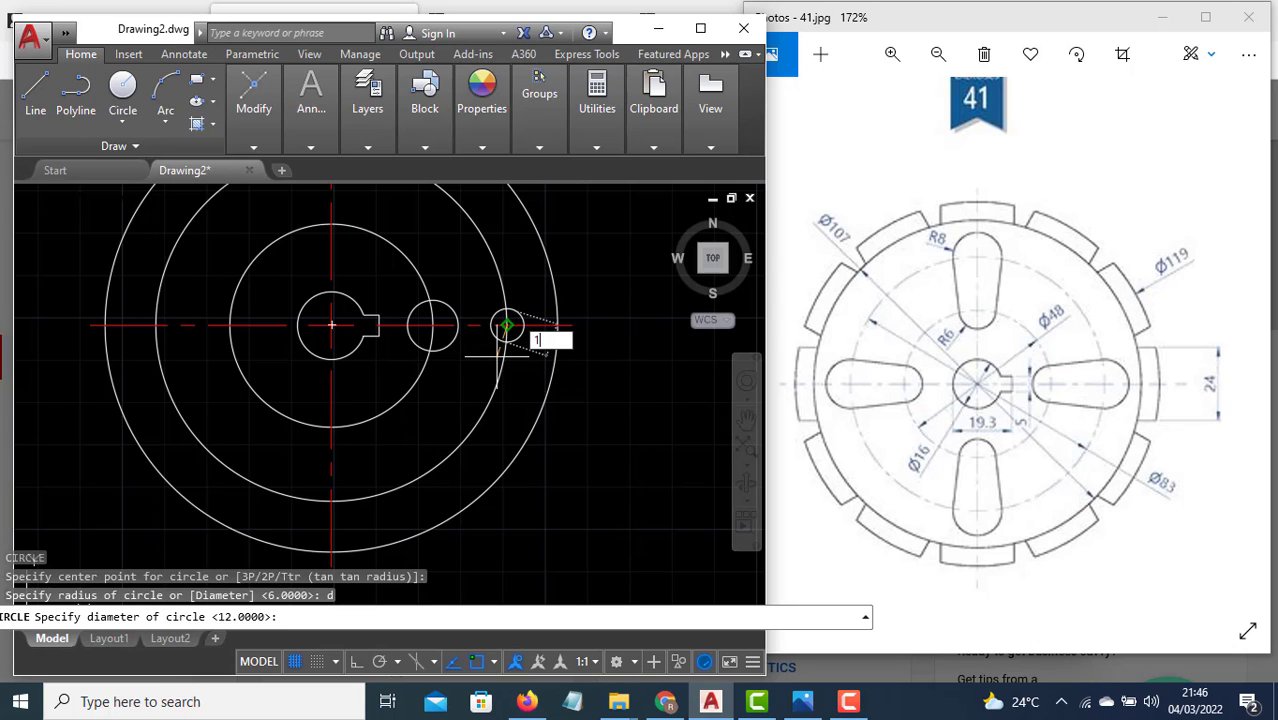
text(6)
key(Return)
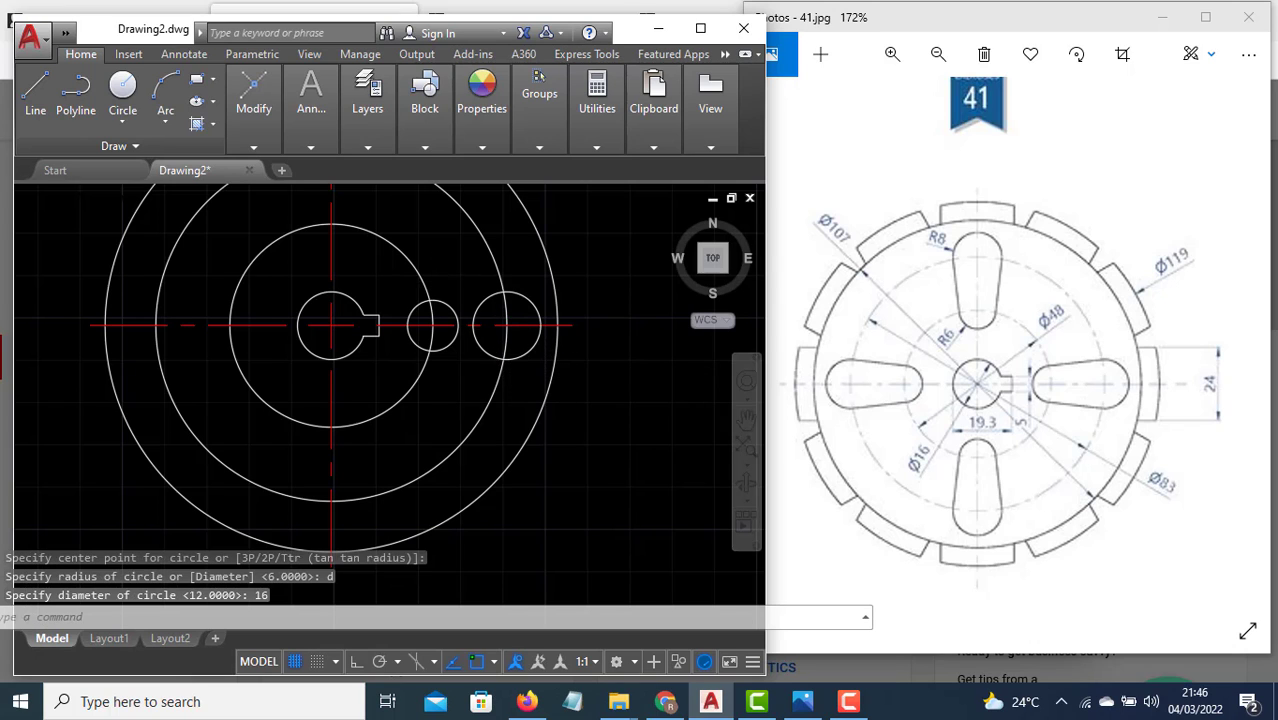
Draw a line tangent to the upper sides of the 12 mm and 16 mm circles.
scroll(445, 276, up, 4)
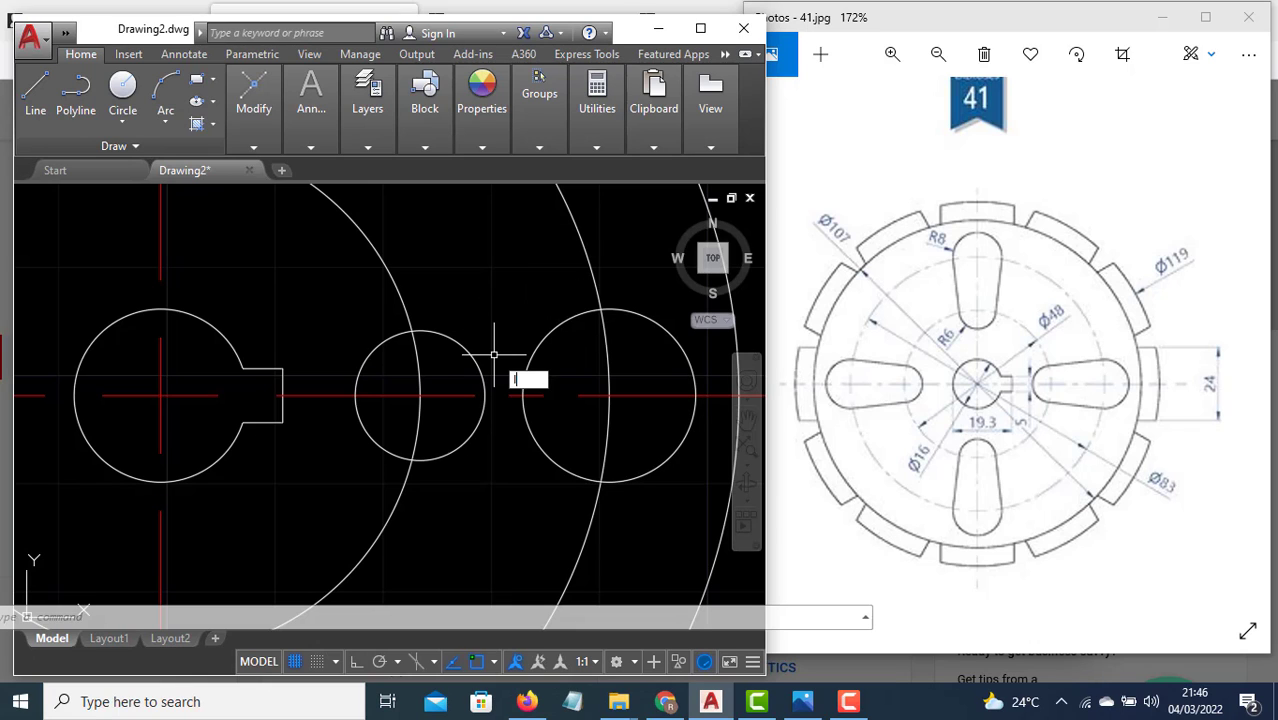
key(Return)
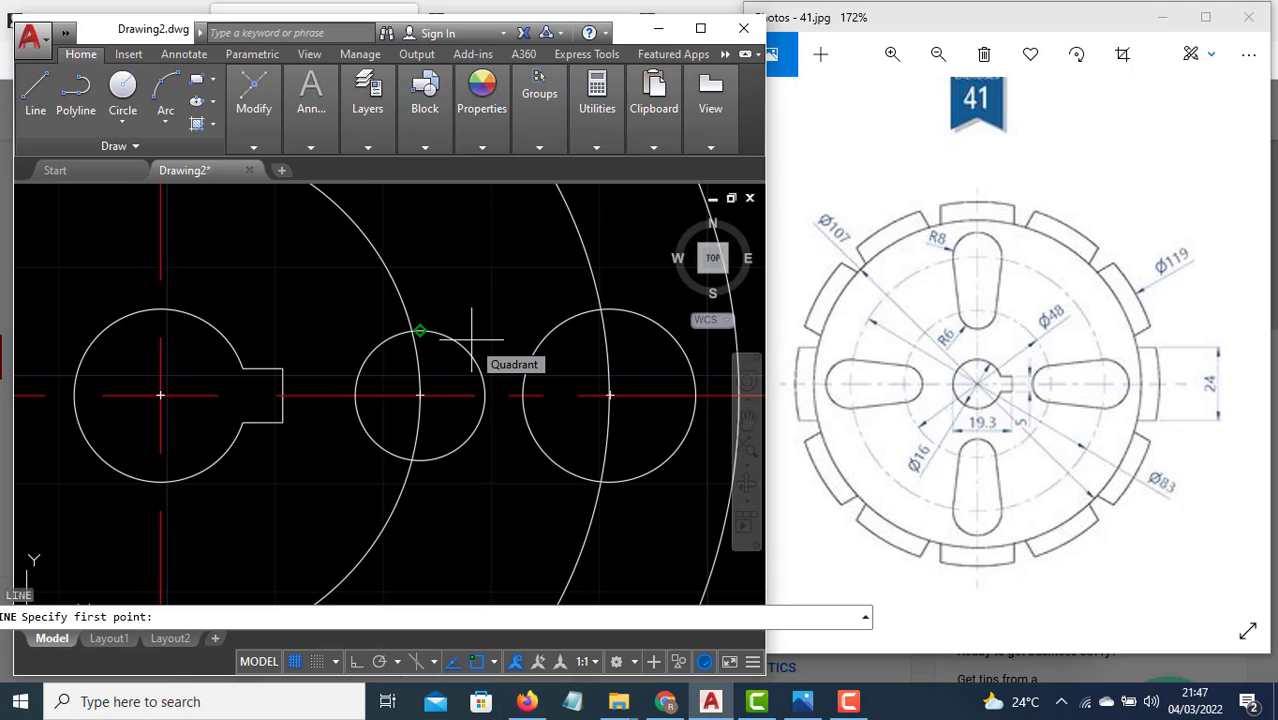
text(tan)
key(Return)
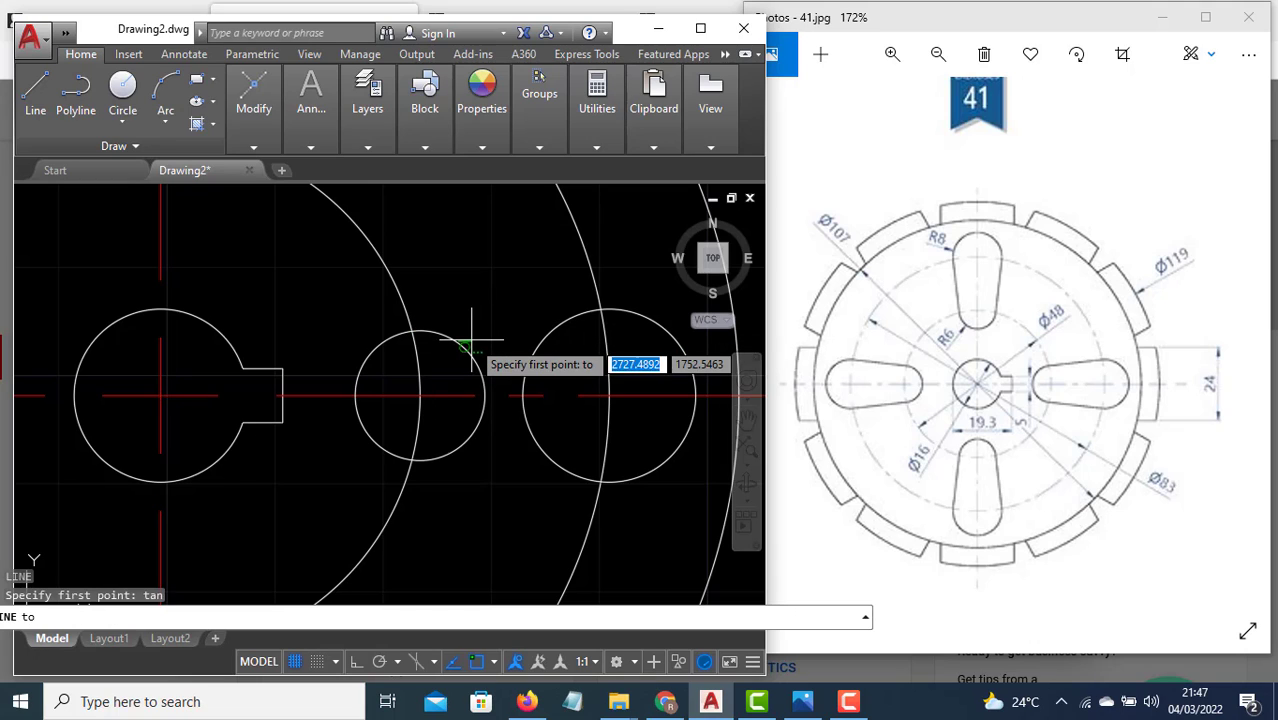
click(471, 339)
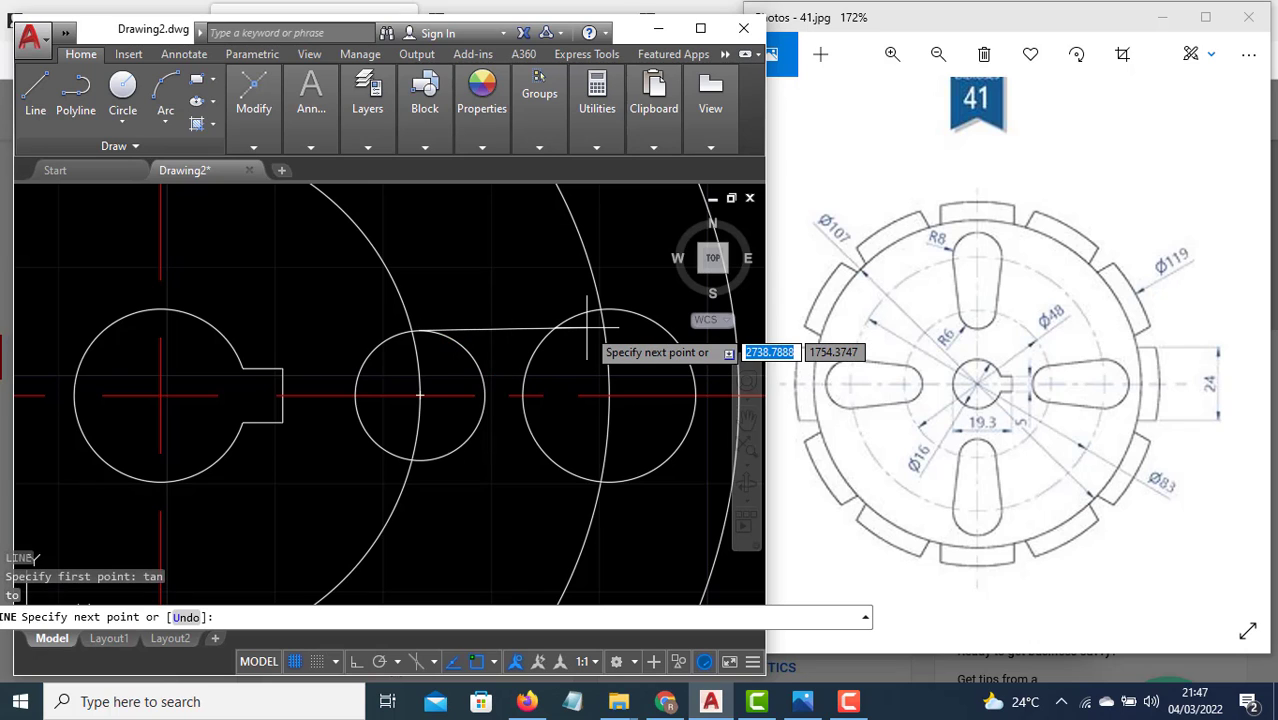
text(tan)
key(Return)
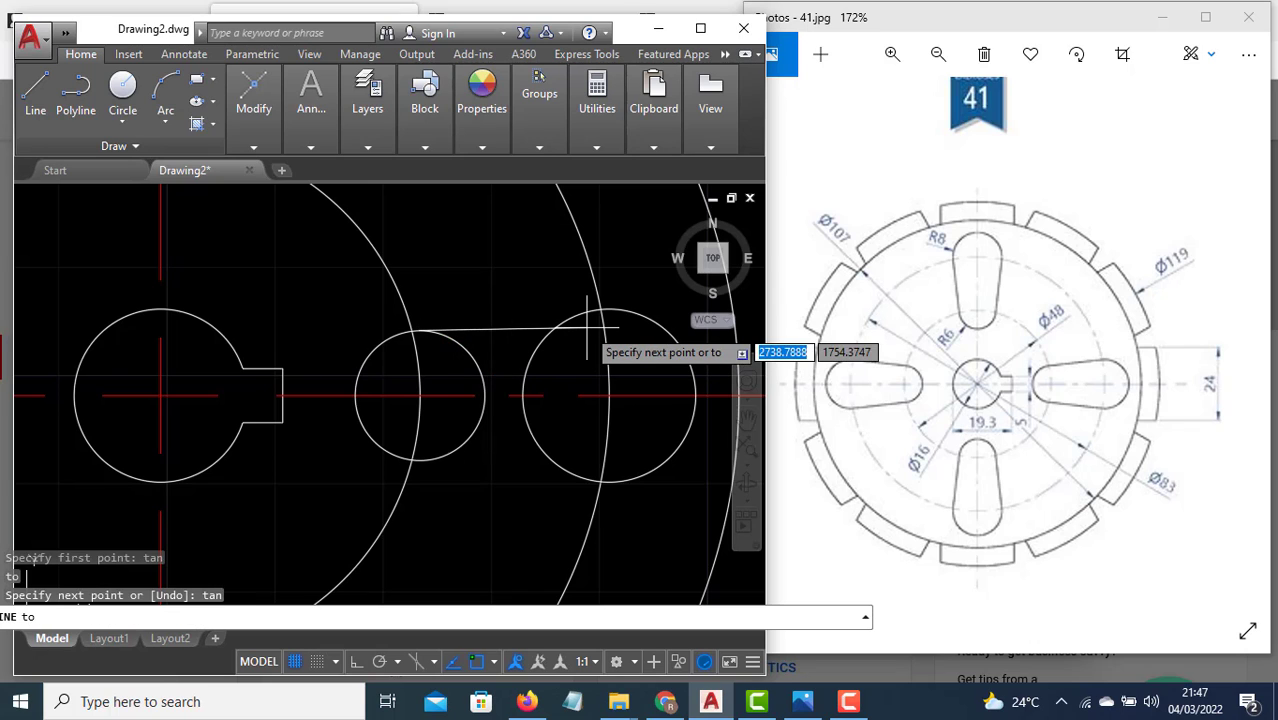
click(589, 322)
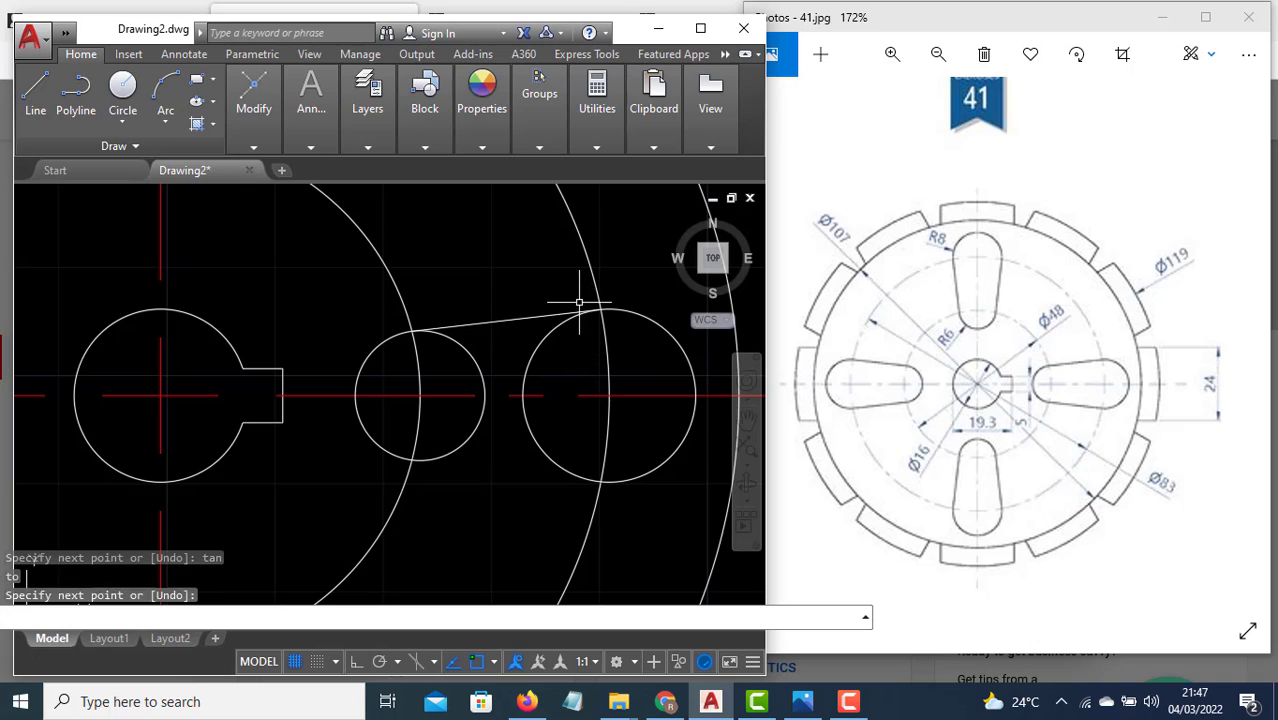
key(Escape)
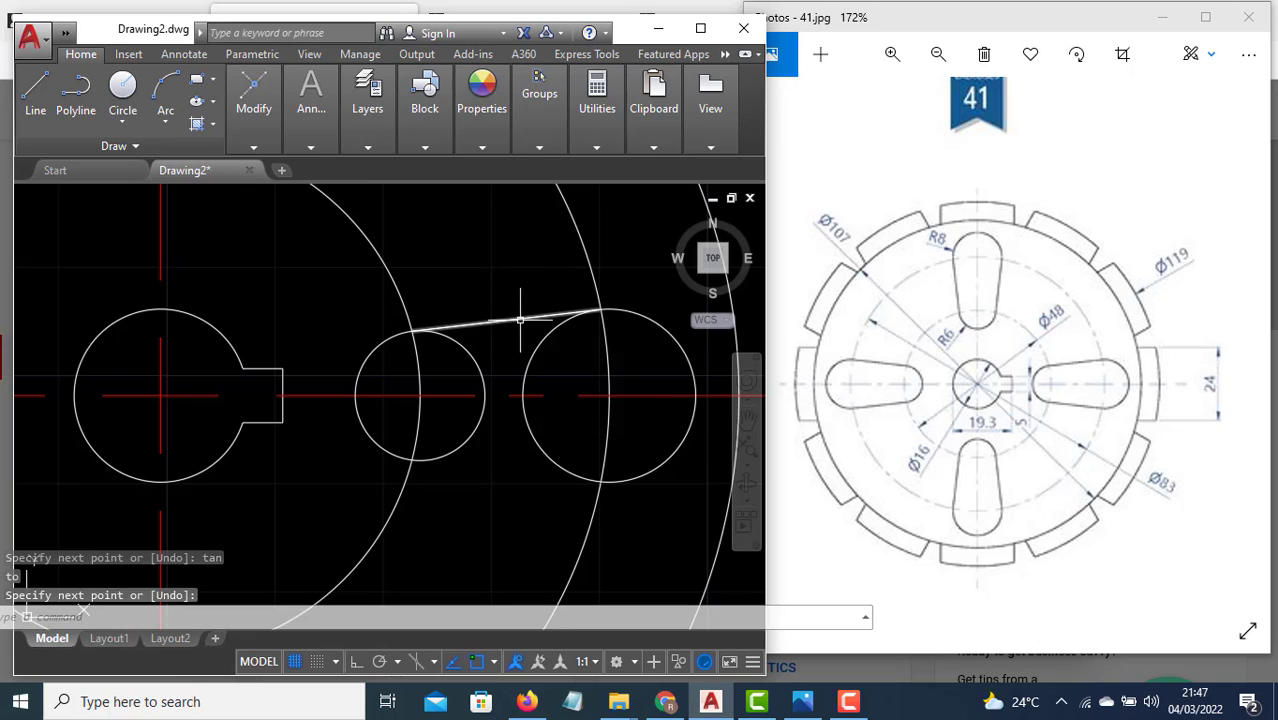
Mirror the tangent line about the horizontal line through the two small circles' centres, keeping the source line.
text(mi)
key(Return)
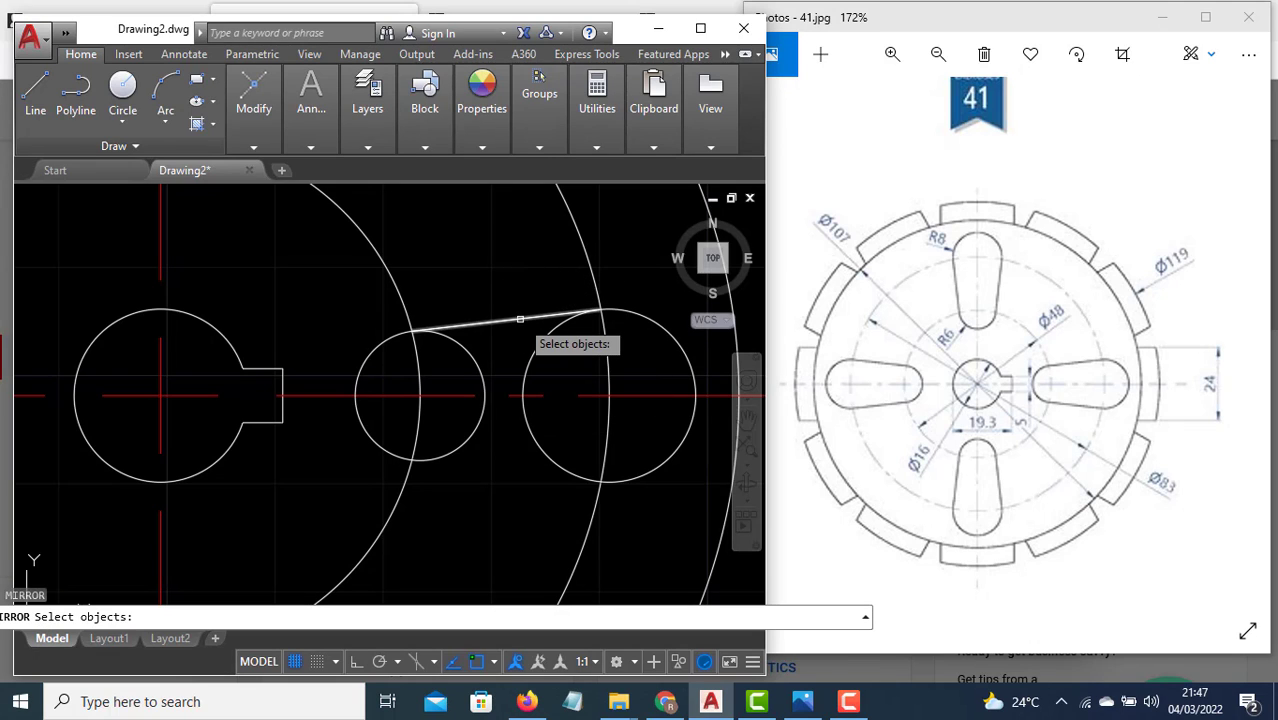
click(520, 319)
key(Return)
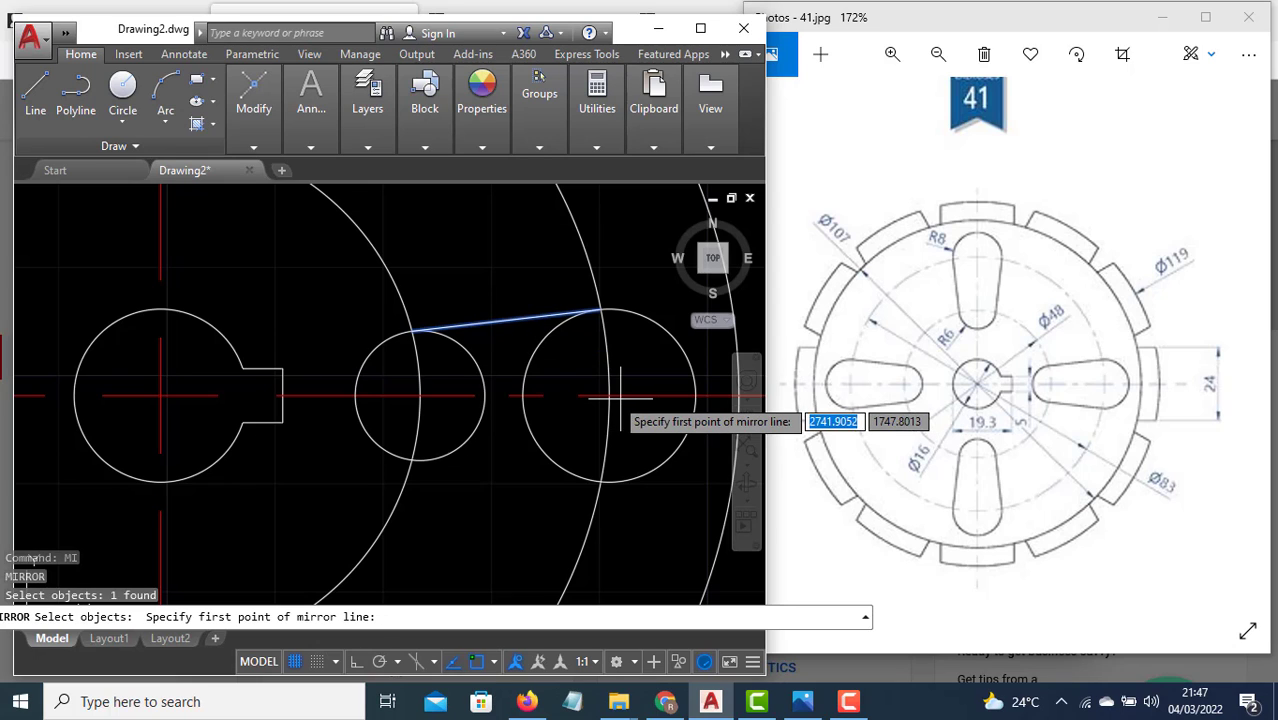
click(609, 396)
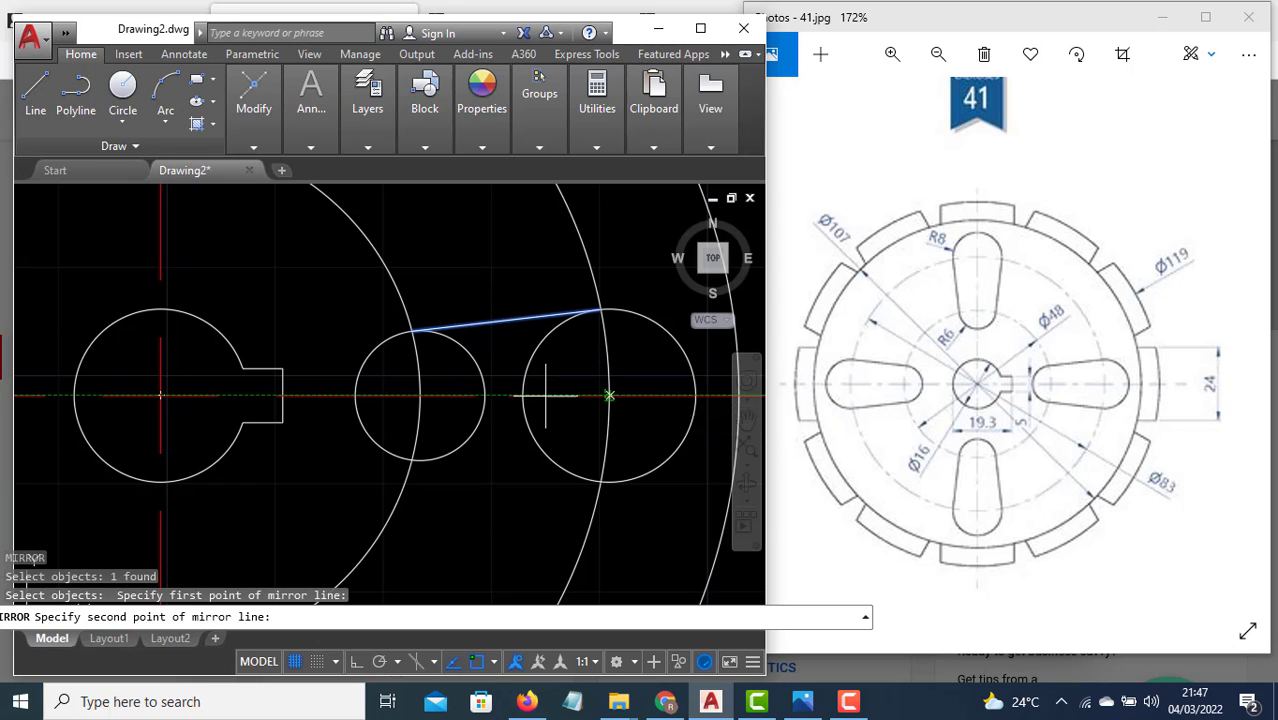
click(421, 396)
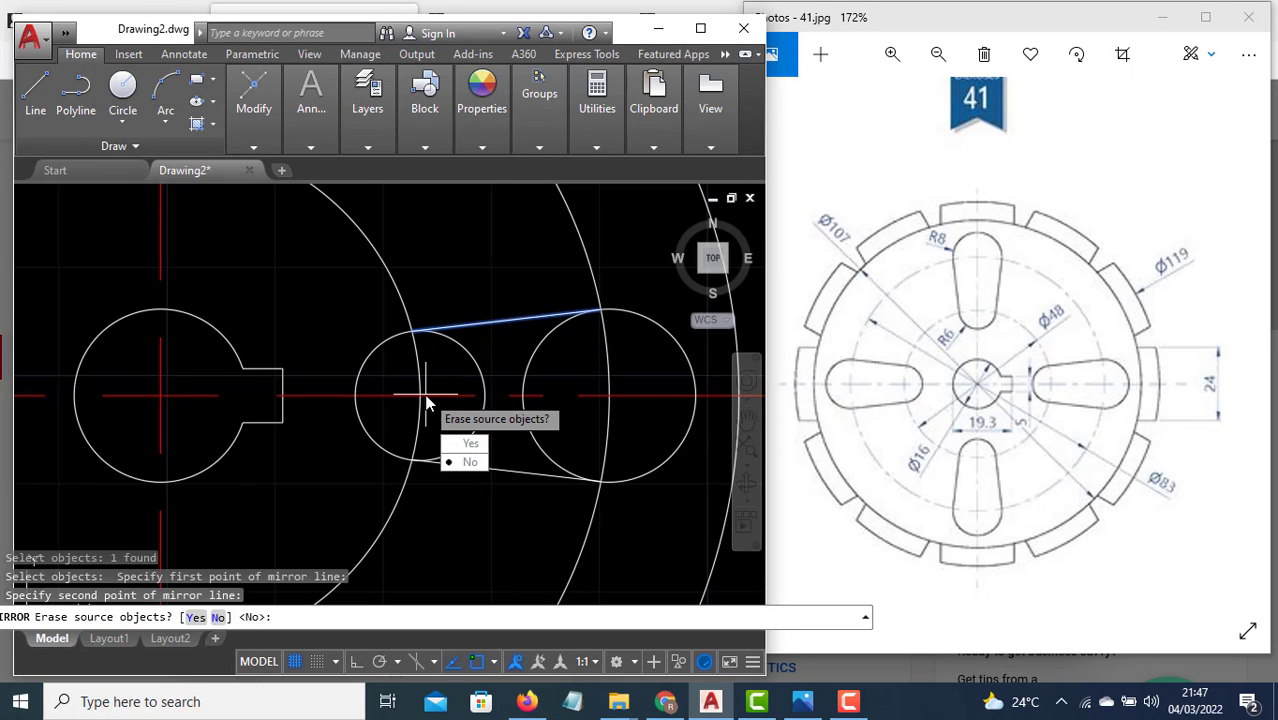
click(470, 463)
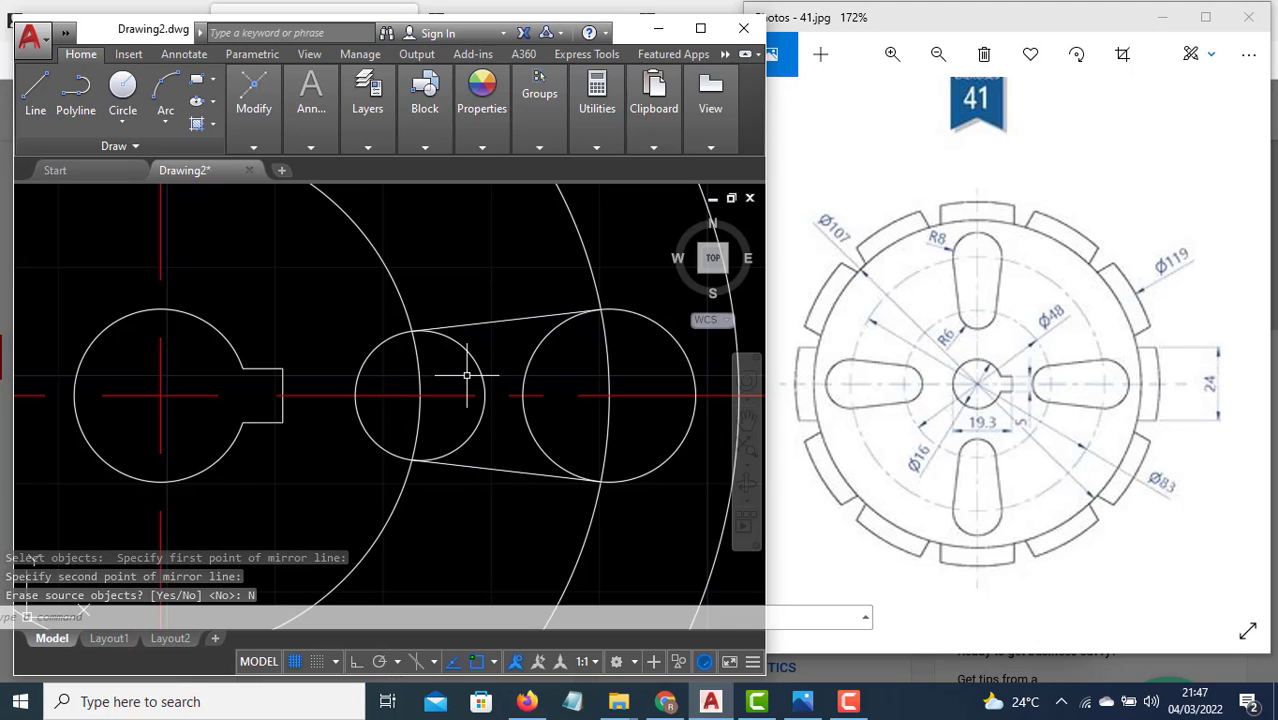
Trim away the inner arcs of the 12 mm and 16 mm circles between the two tangent lines to leave a closed tapered slot.
text(tr)
key(Return)
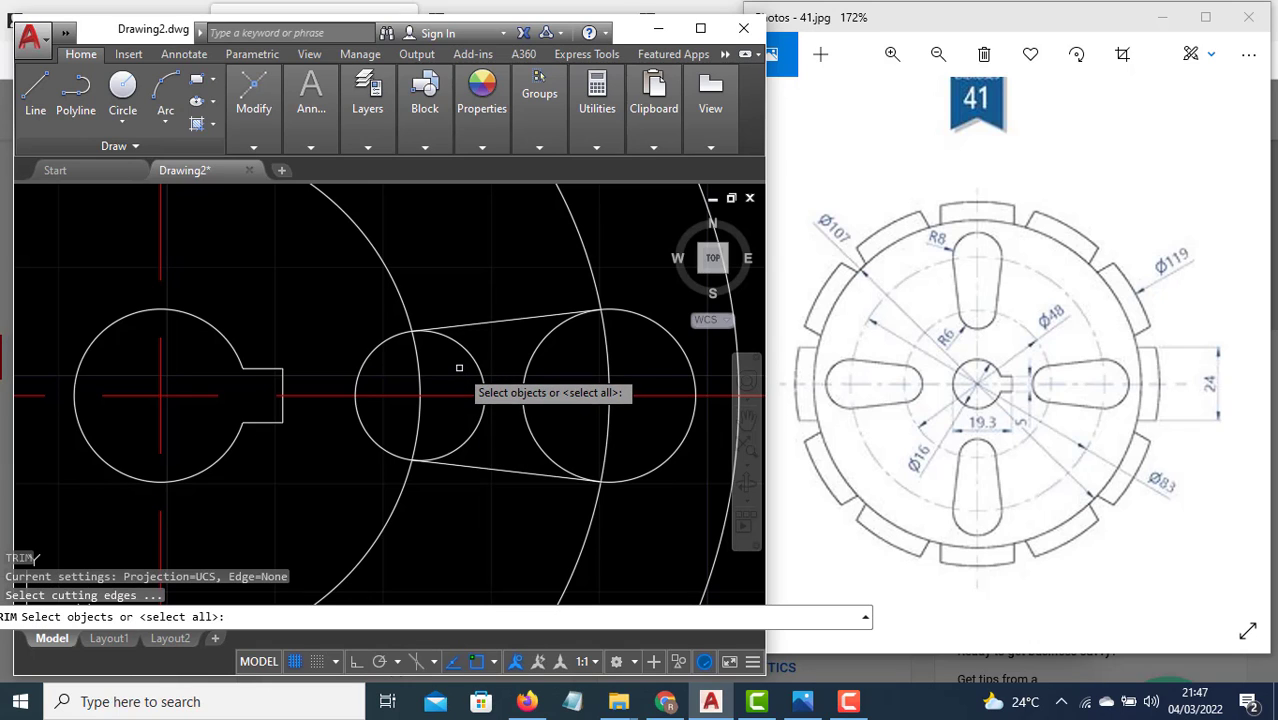
key(Return)
click(465, 354)
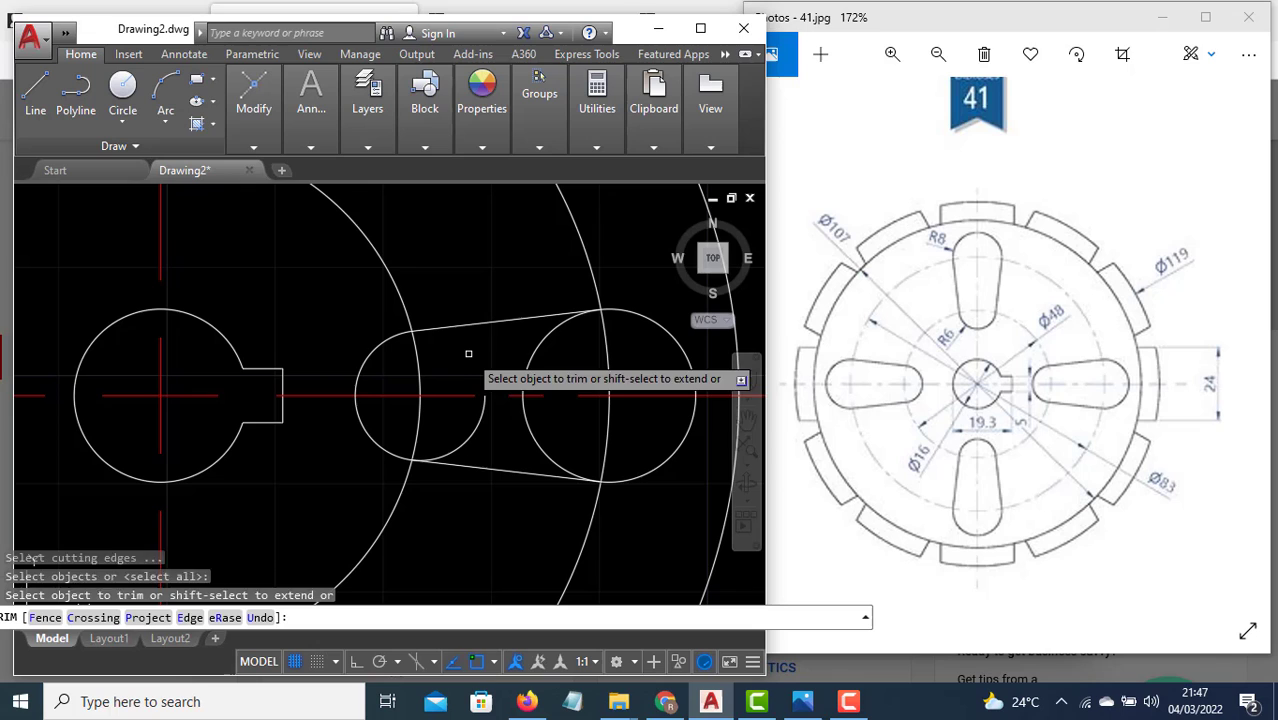
click(528, 351)
click(486, 416)
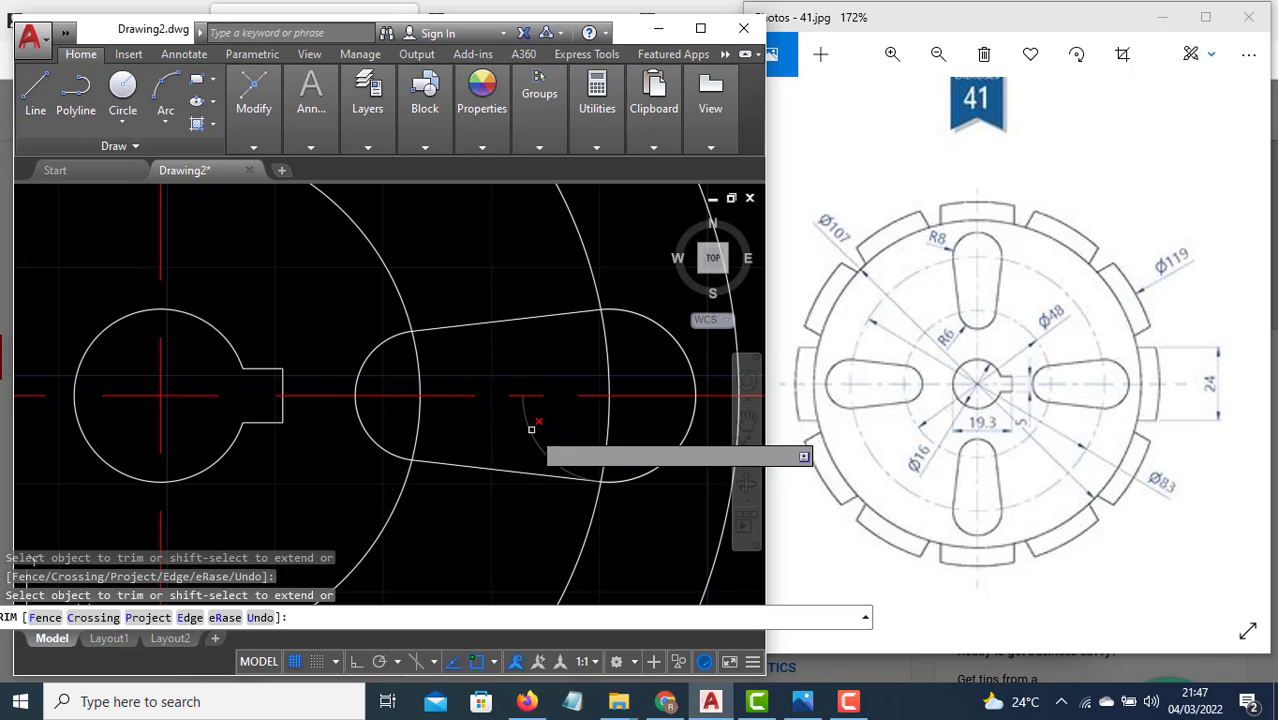
scroll(560, 378, down, 2)
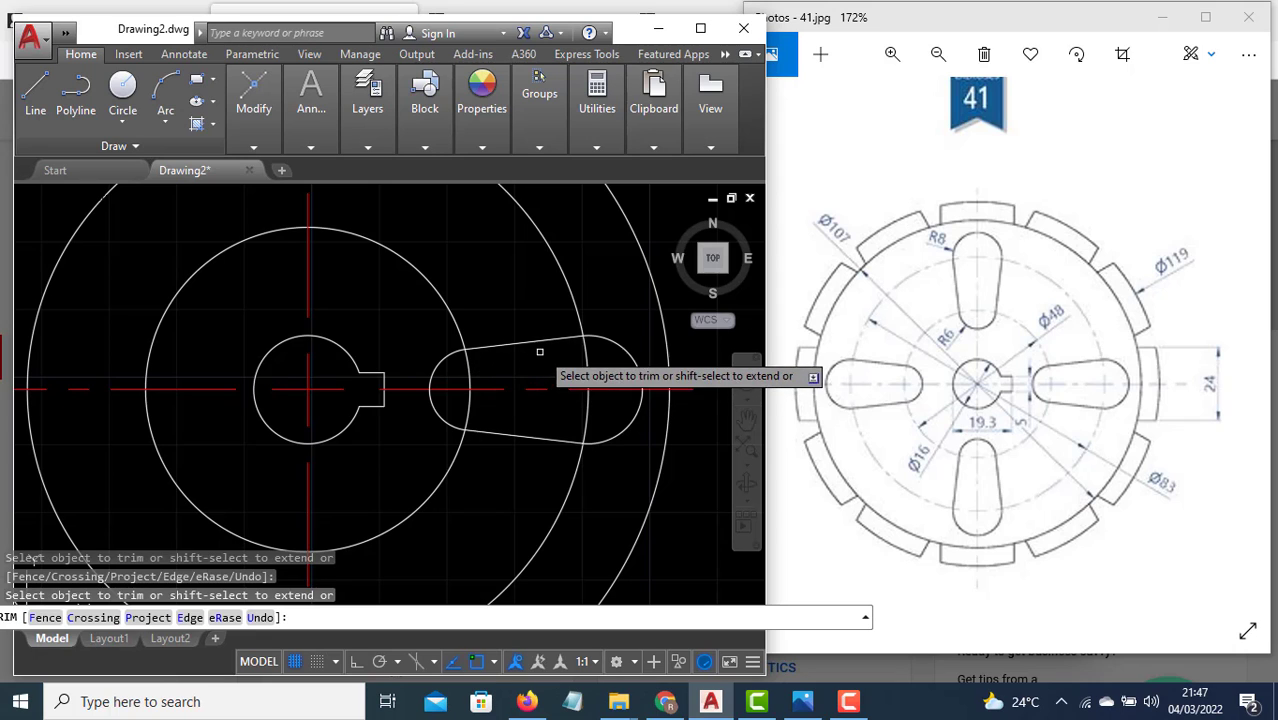
key(Escape)
Set the linetype of the 83 mm and 48 mm circles to ACAD_ISO02W100.
scroll(554, 354, down, 2)
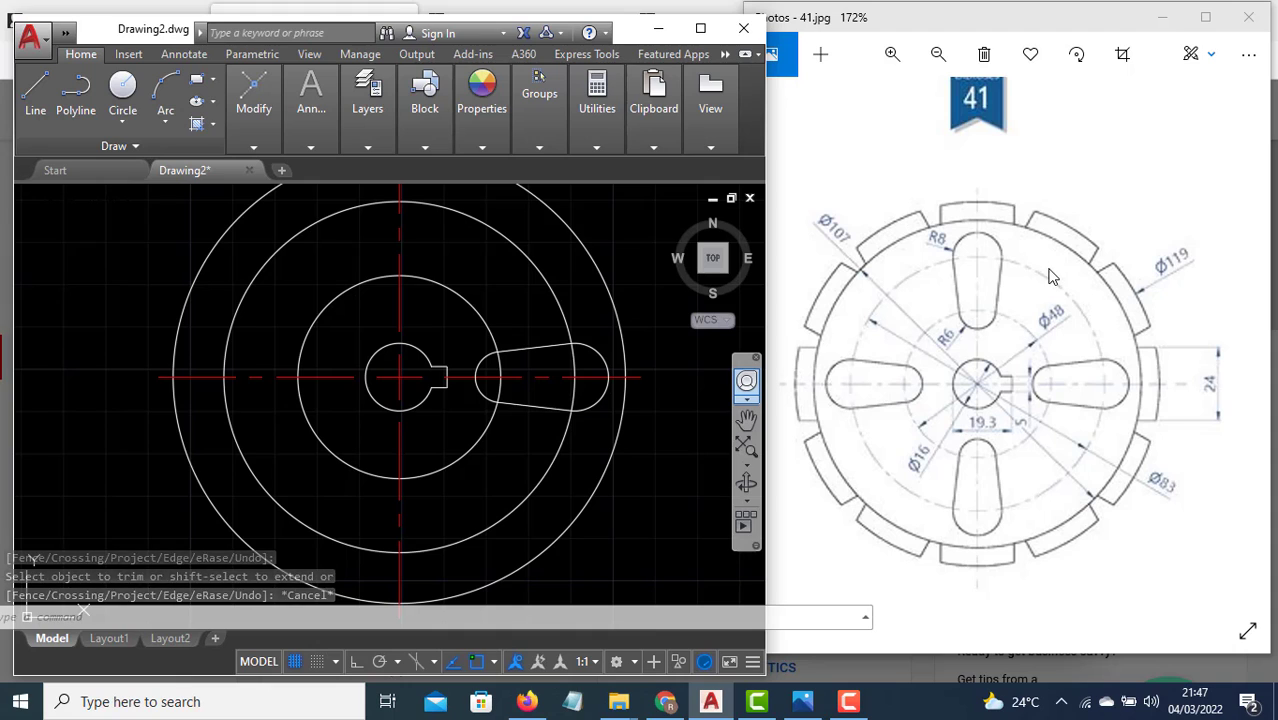
click(564, 299)
click(533, 297)
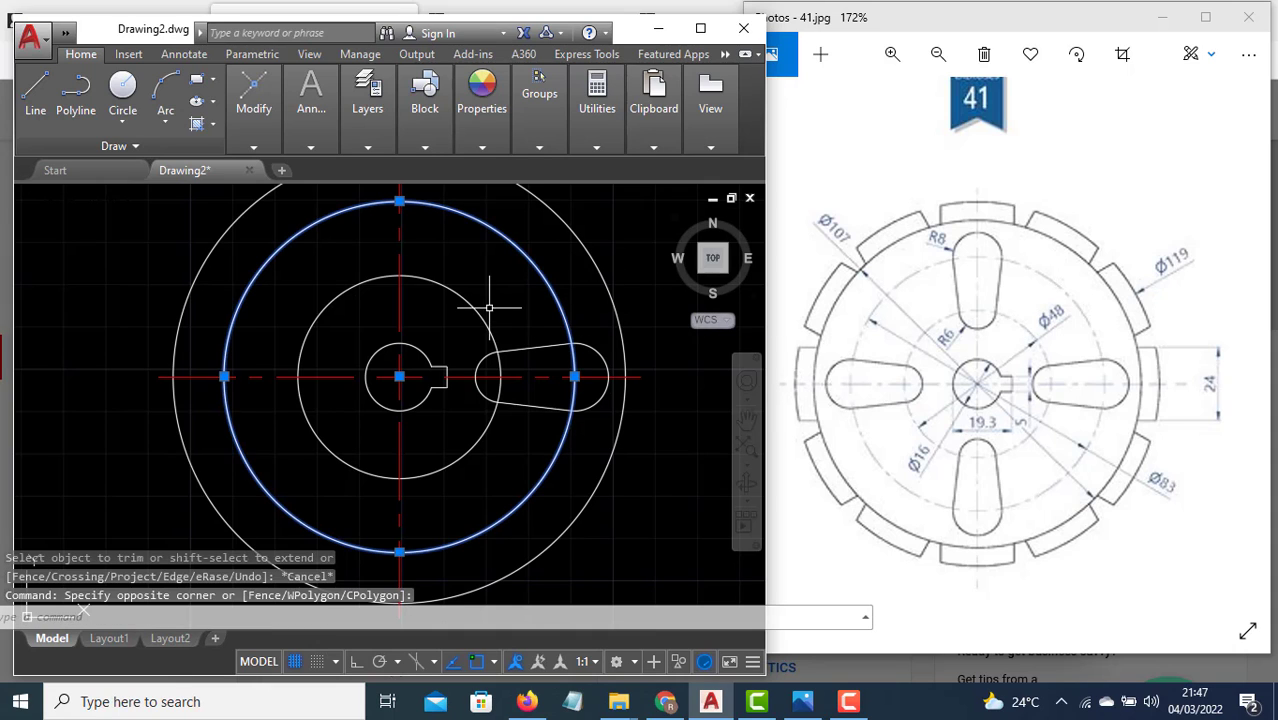
click(470, 296)
click(442, 300)
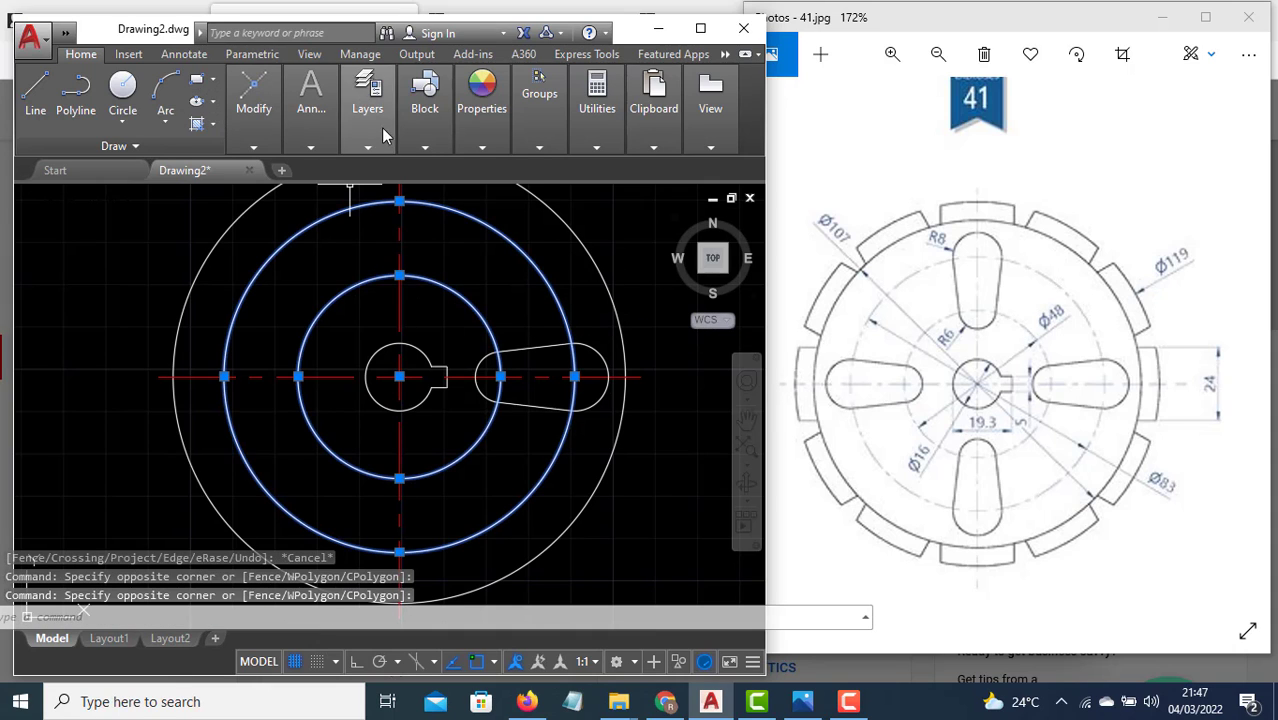
mouse_move(482, 100)
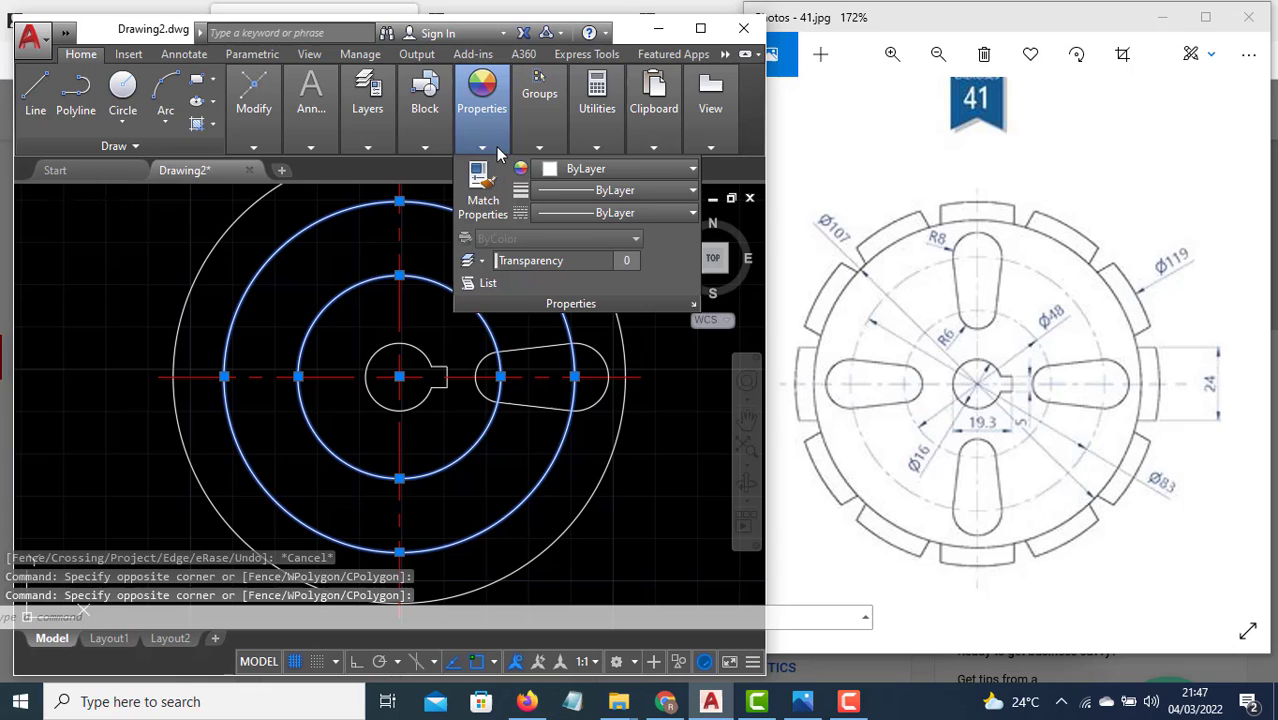
click(601, 214)
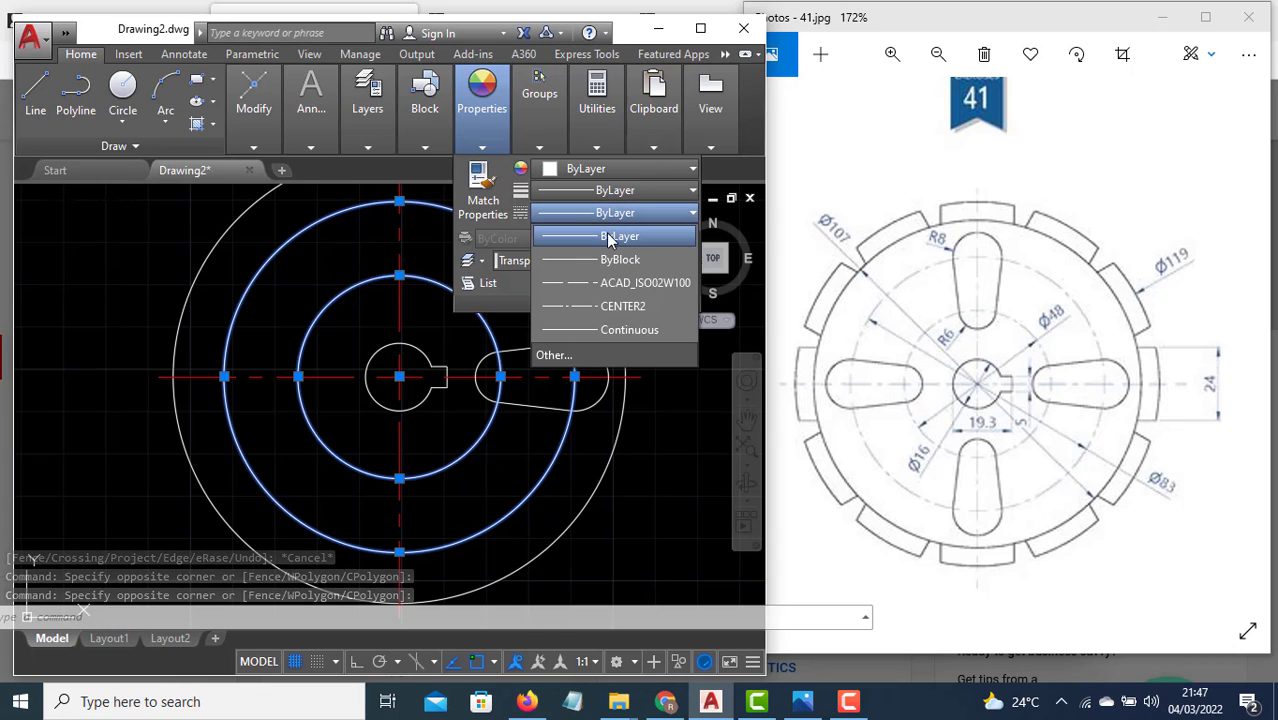
click(618, 283)
key(Escape)
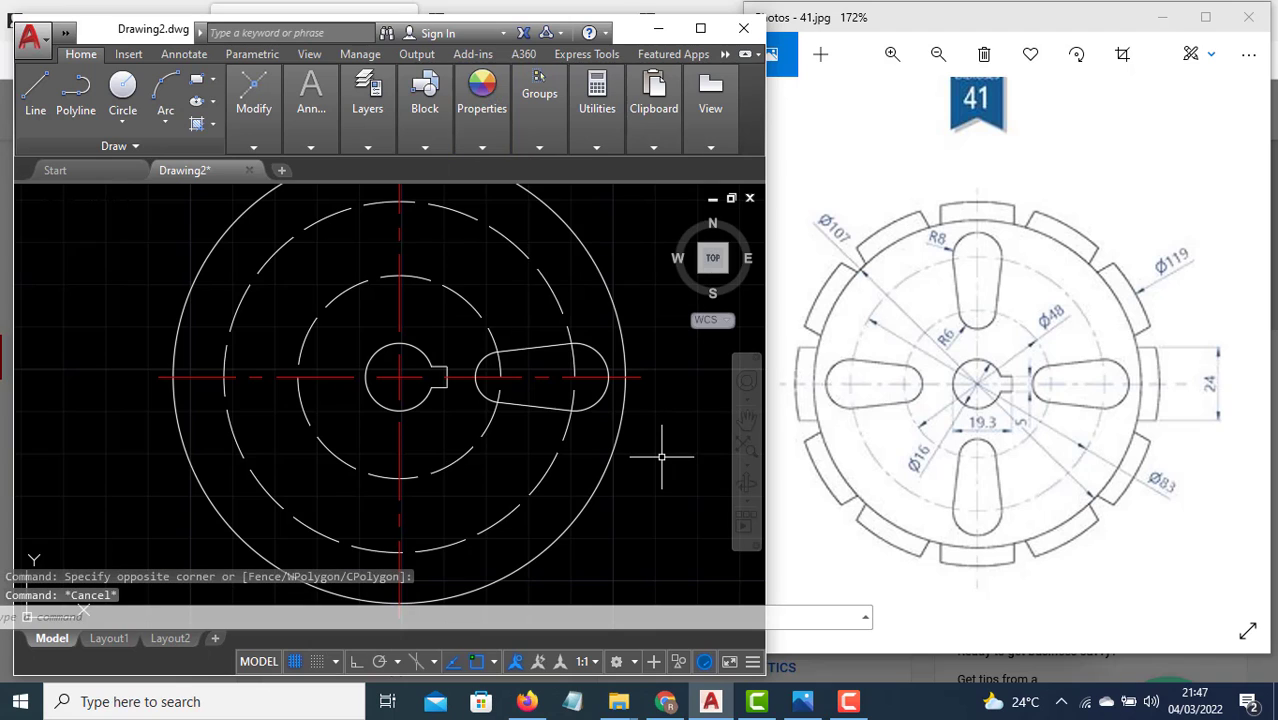
Adjust the linetype scale of the 83 mm circle, trying 10 and 0.2 and settling on 0.5.
click(545, 282)
right_click(545, 282)
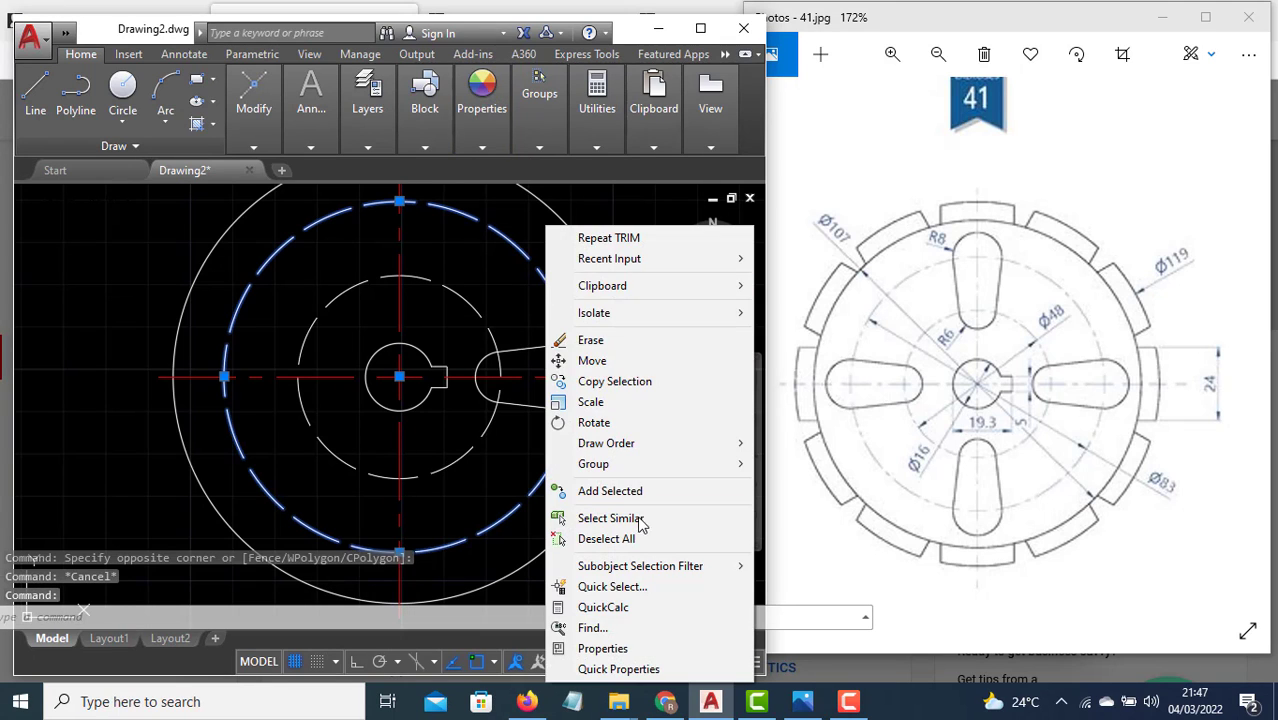
click(603, 649)
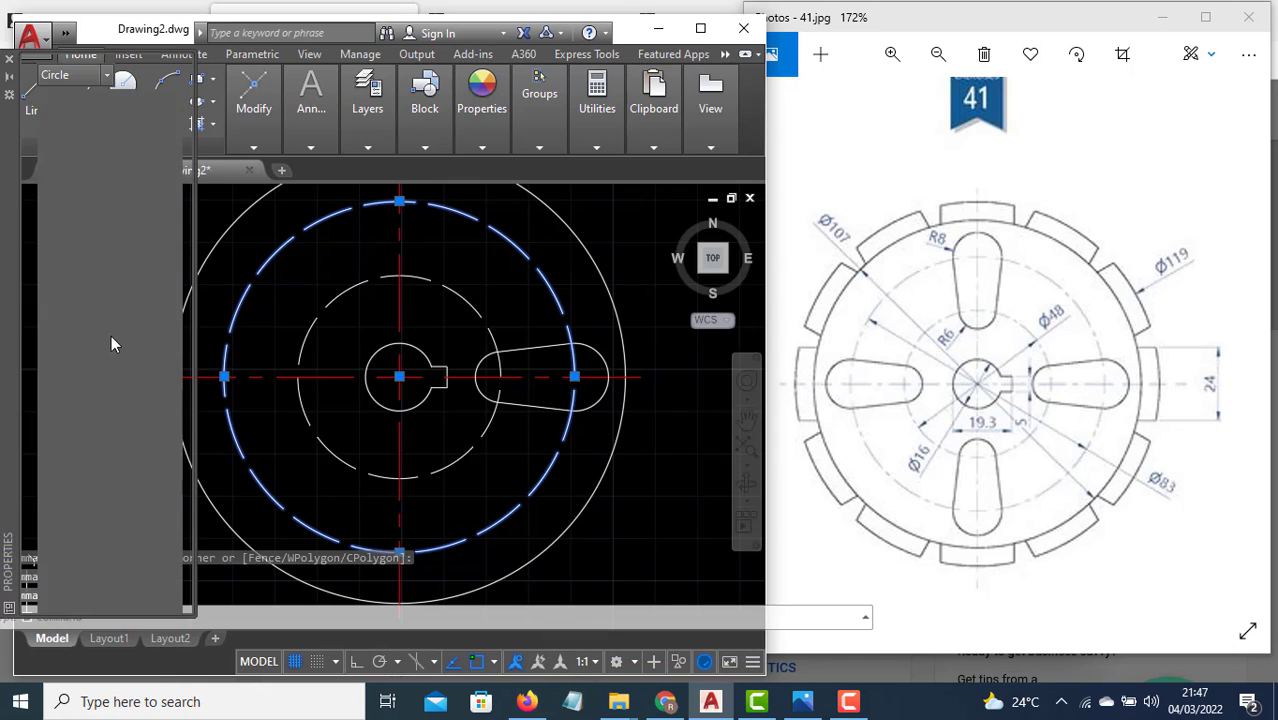
click(125, 172)
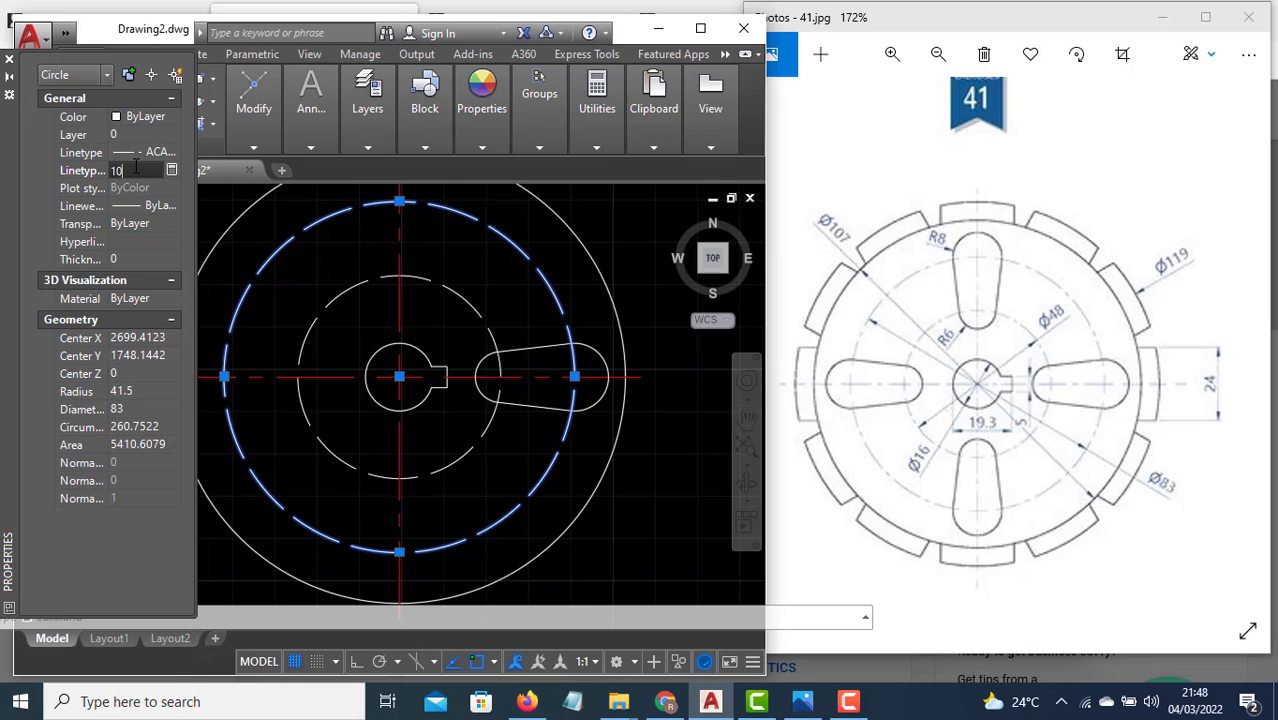
text(10)
key(Return)
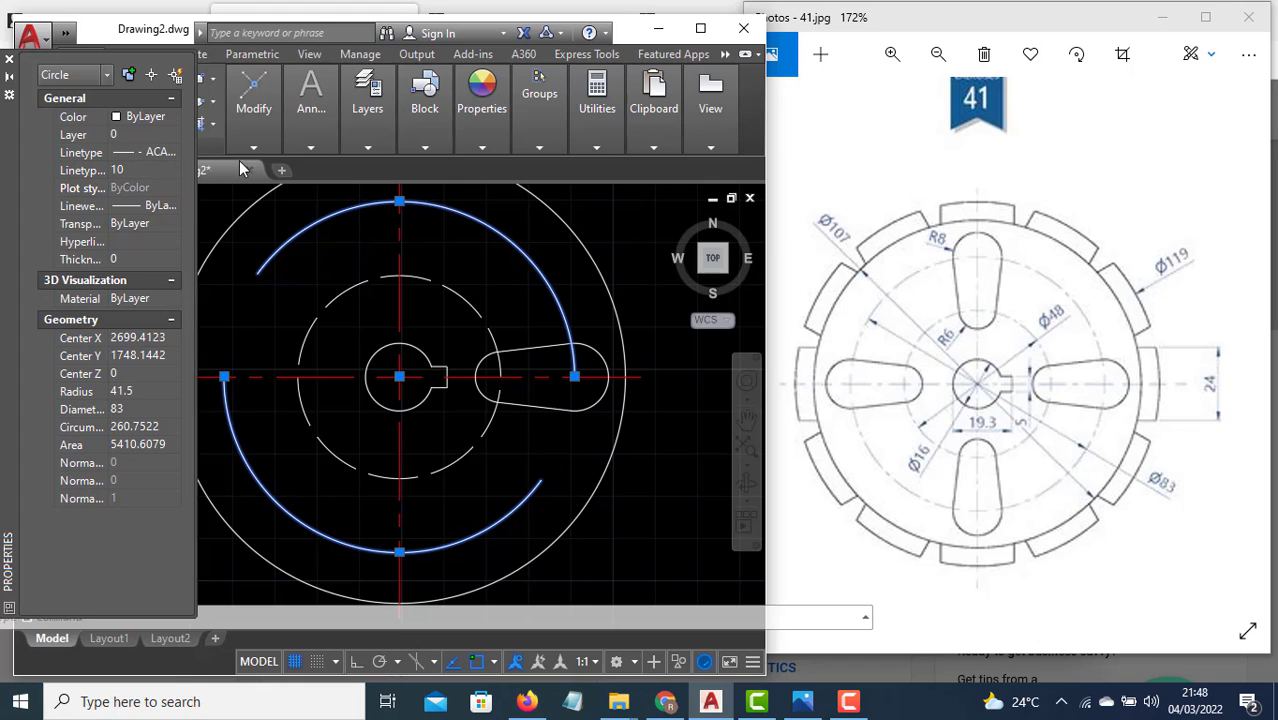
click(148, 170)
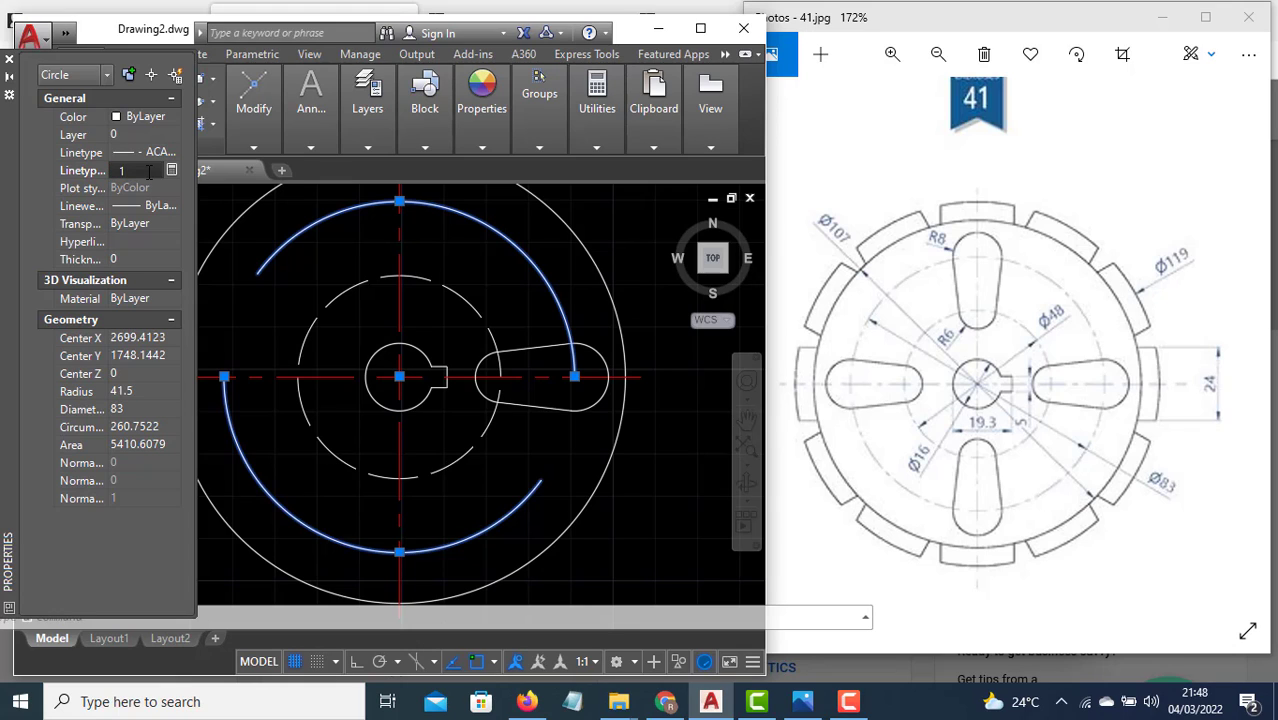
key(Return)
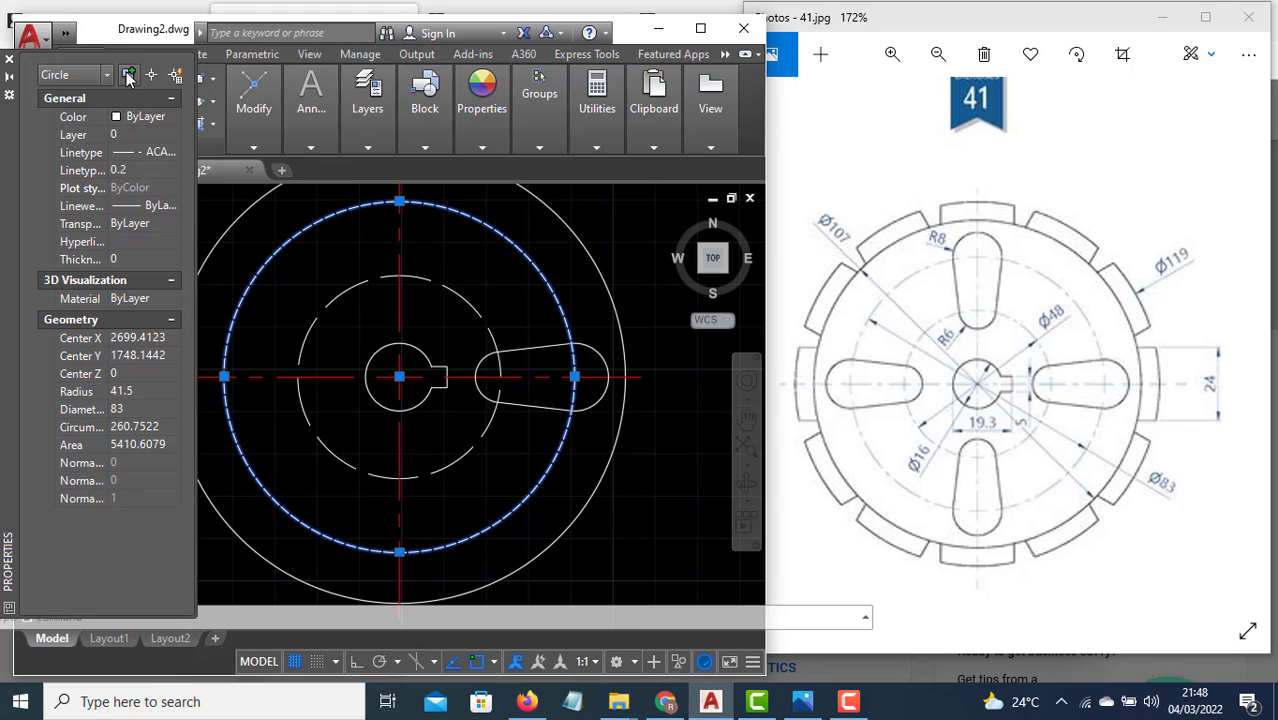
click(137, 172)
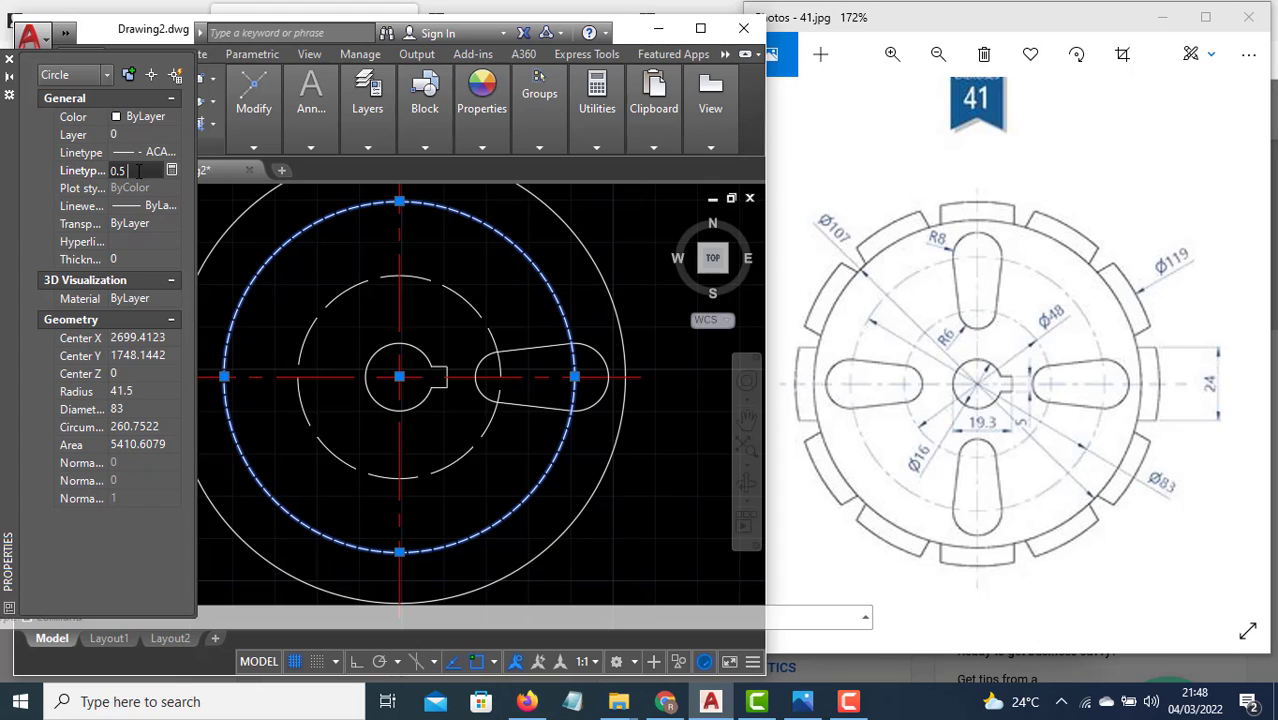
key(Return)
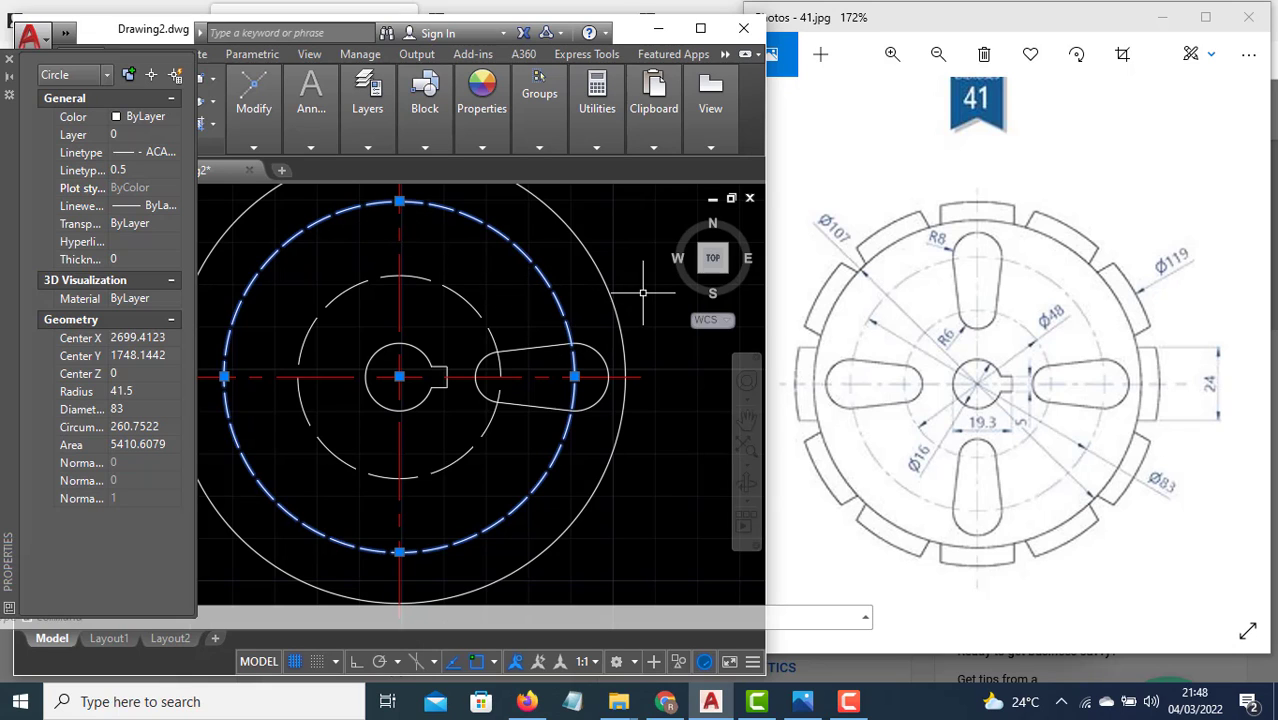
key(Escape)
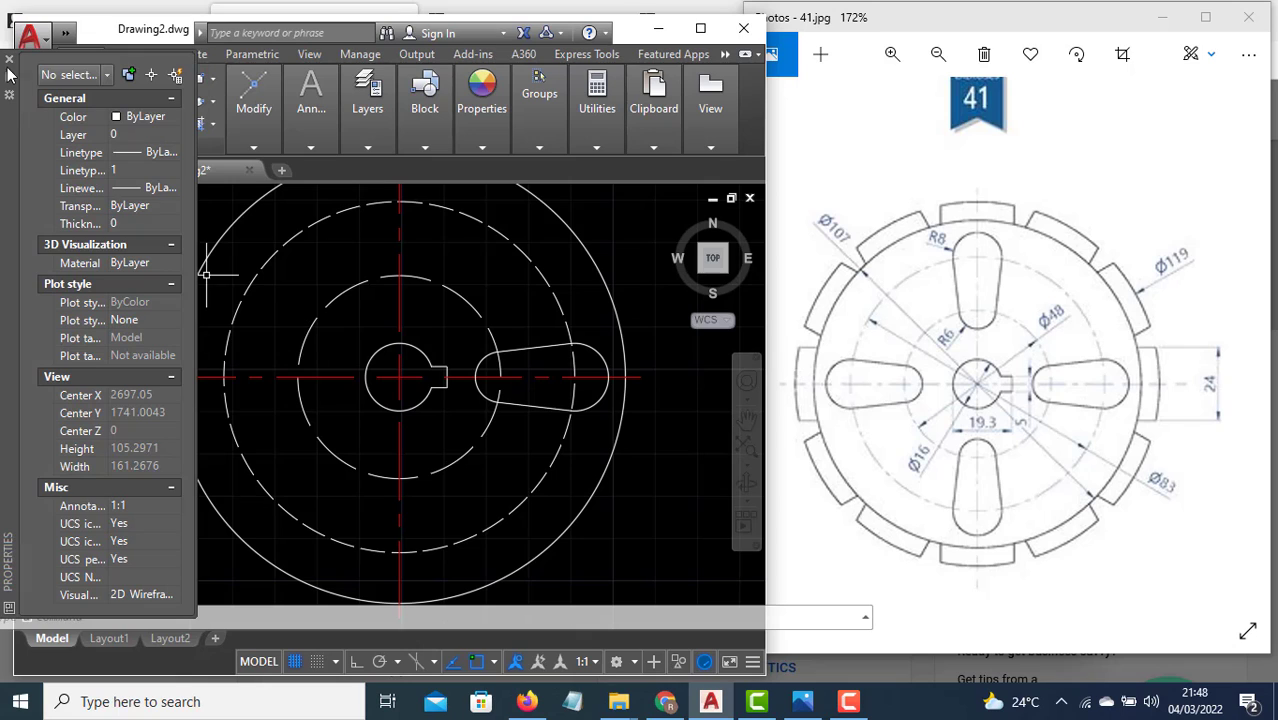
click(9, 60)
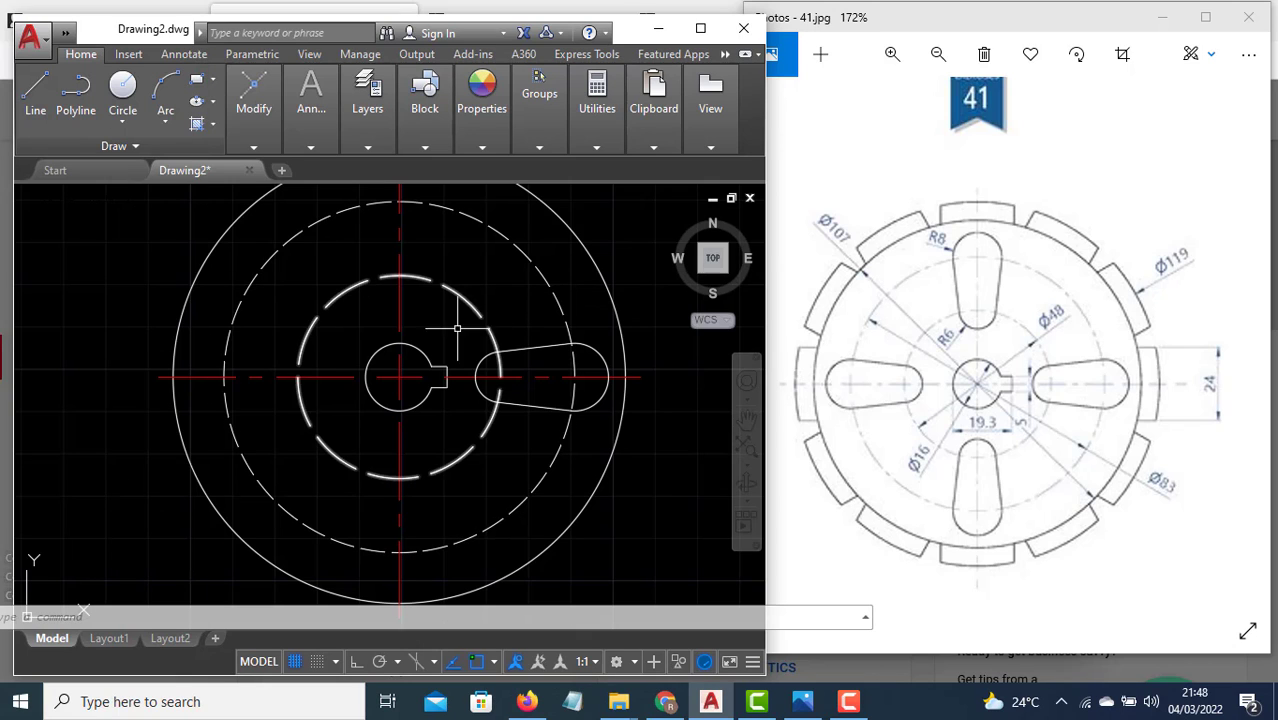
Match the properties of the 48 mm dashed circle to those of the 83 mm dashed circle.
key(Escape)
key(Escape)
key(Escape)
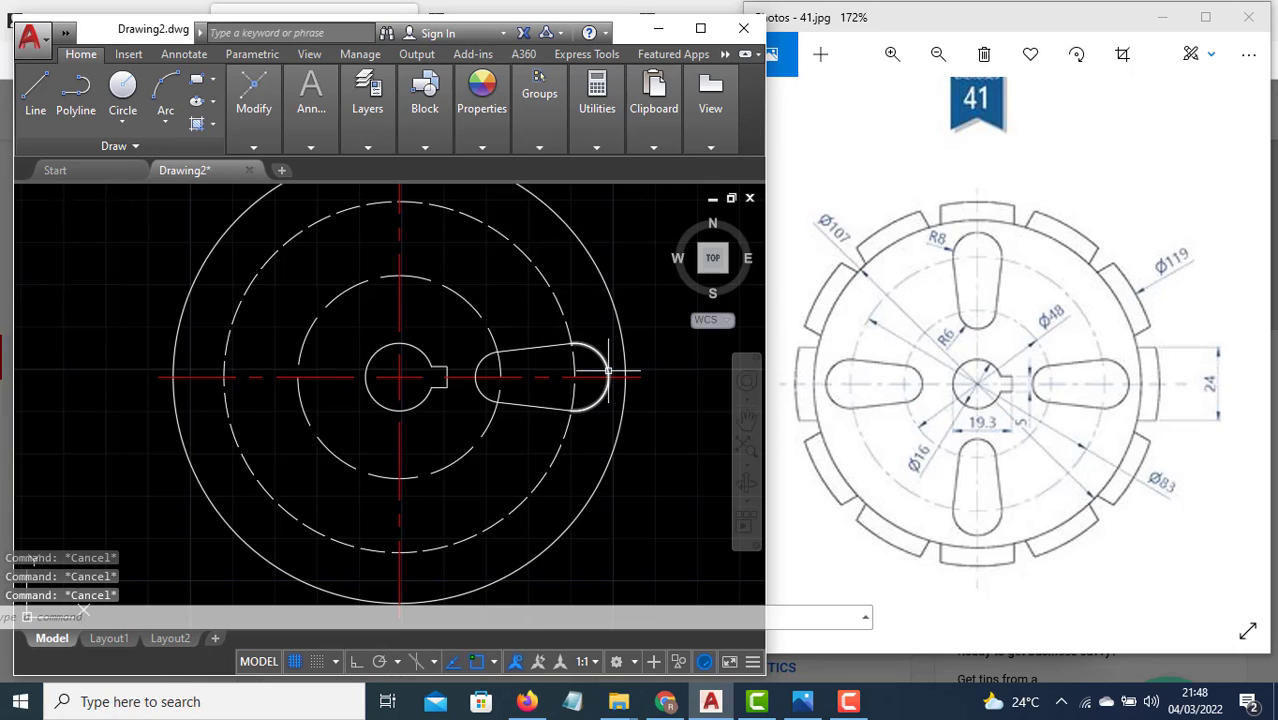
text(MA)
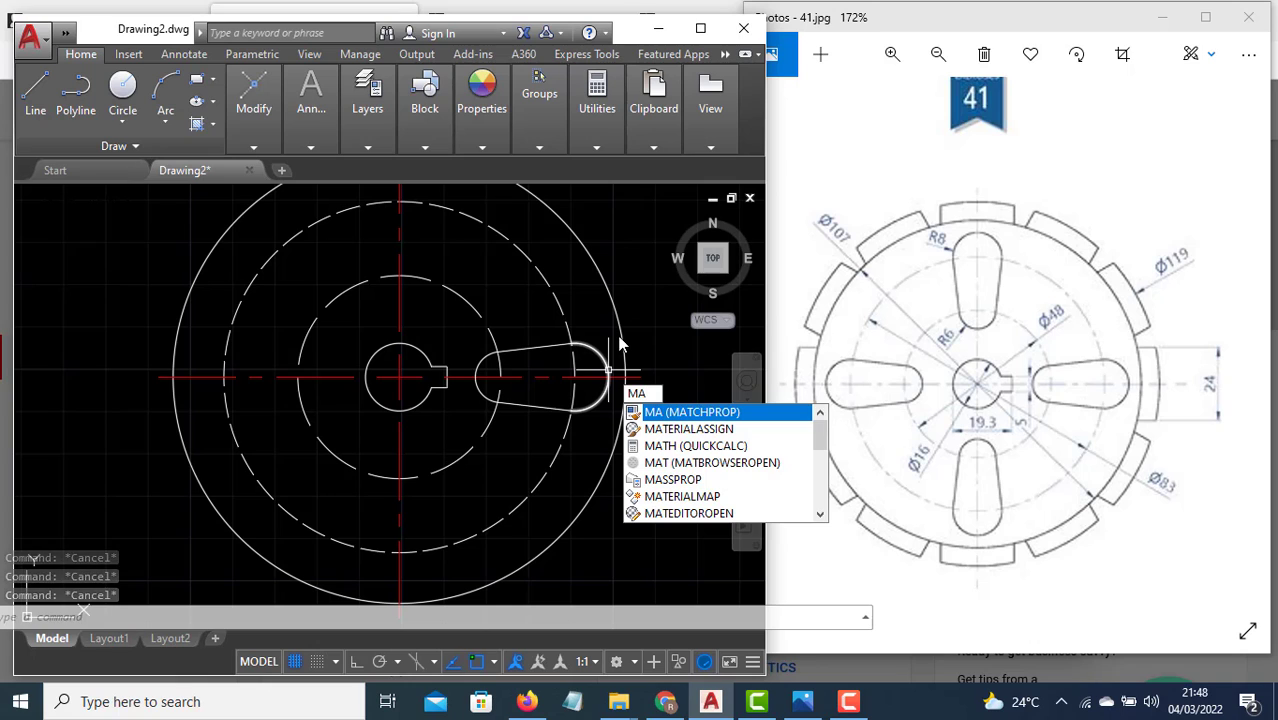
key(Escape)
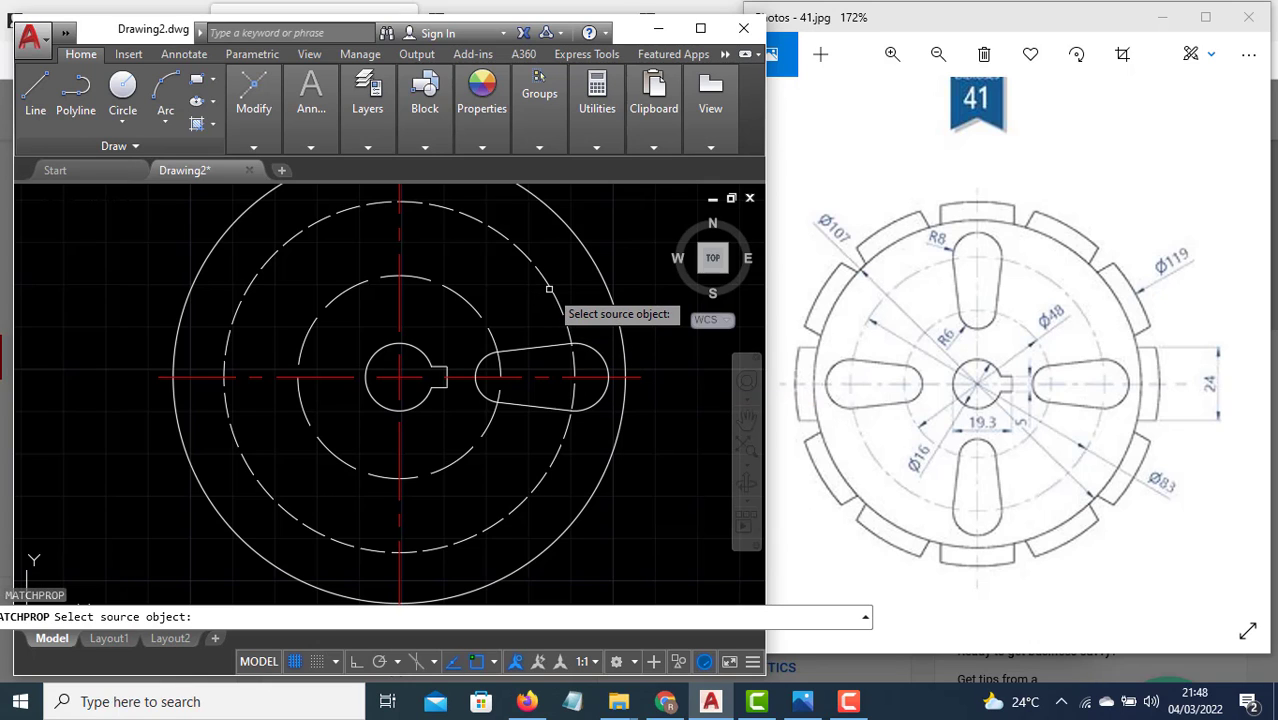
click(549, 291)
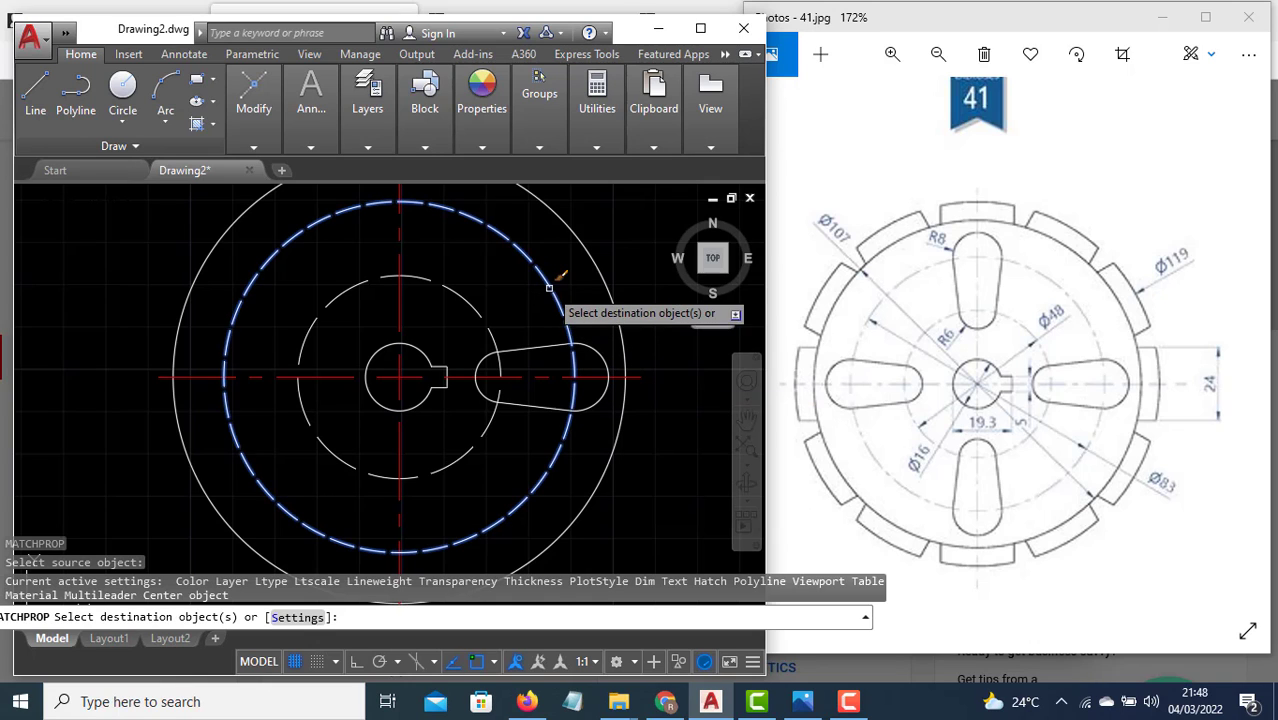
click(481, 316)
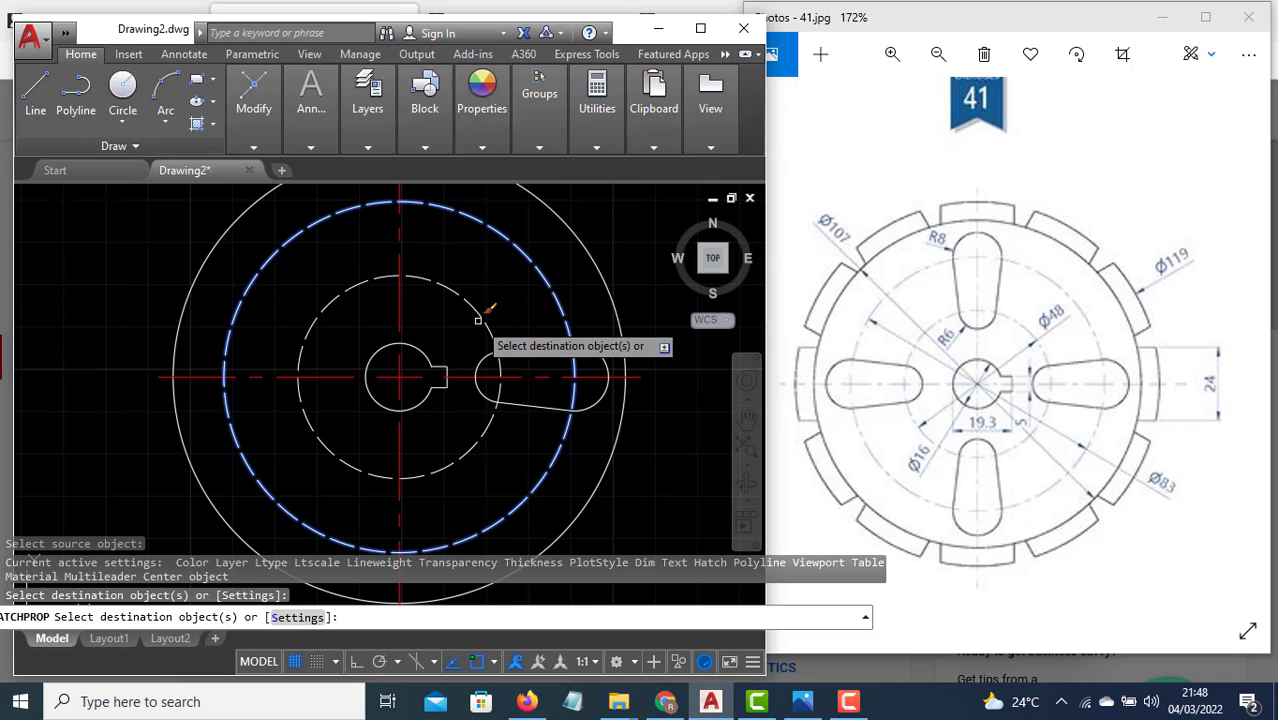
key(Escape)
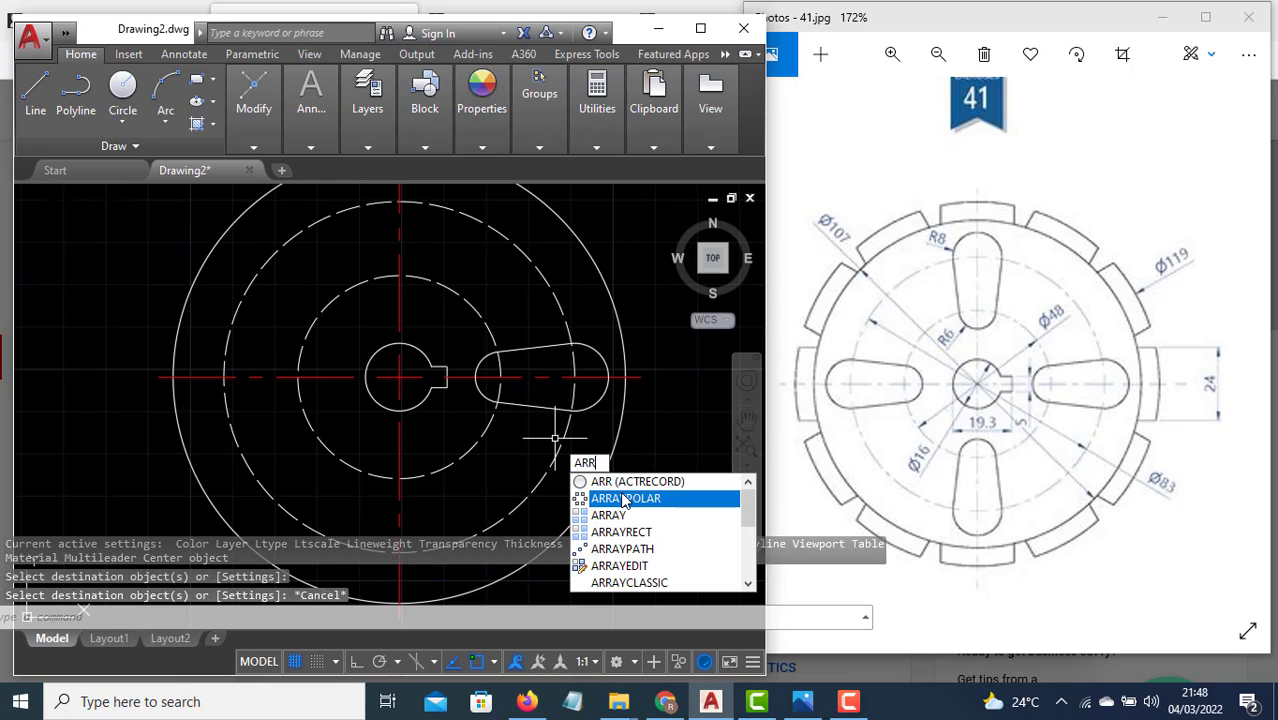
Create a polar array of the tapered slot's two arcs and two lines around the bore centre, with 4 items over 360 degrees.
click(625, 498)
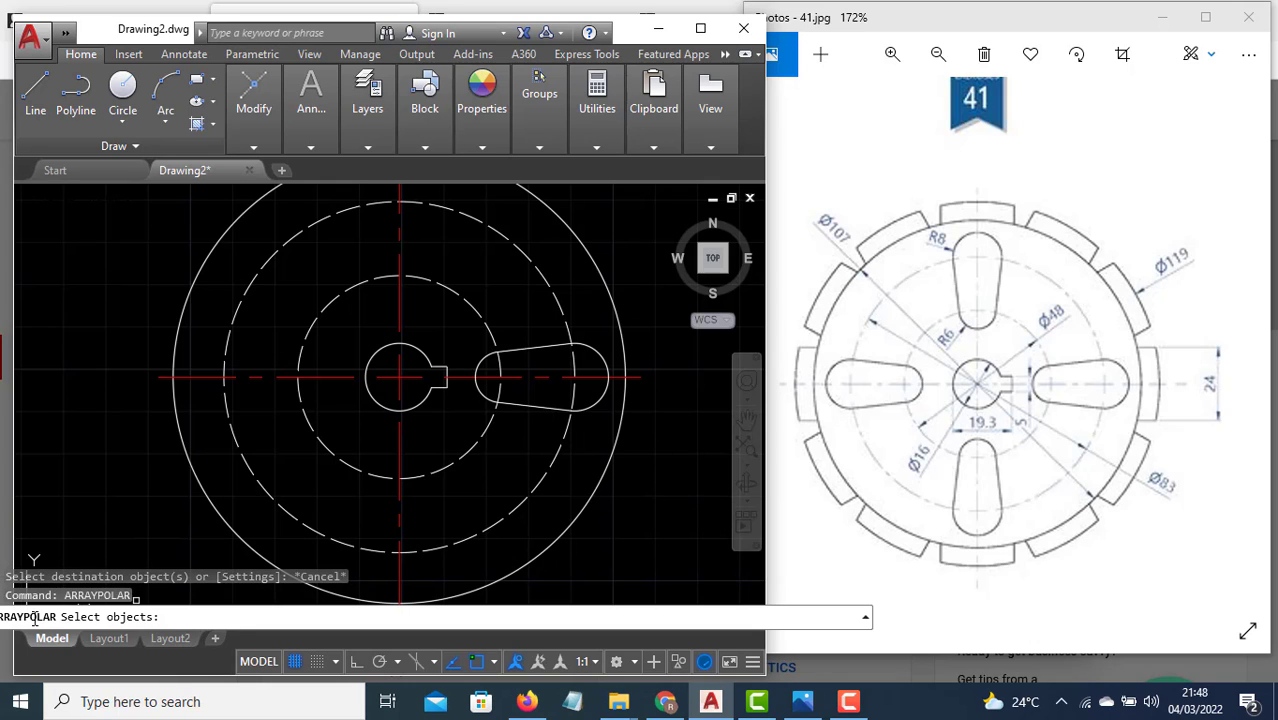
click(478, 394)
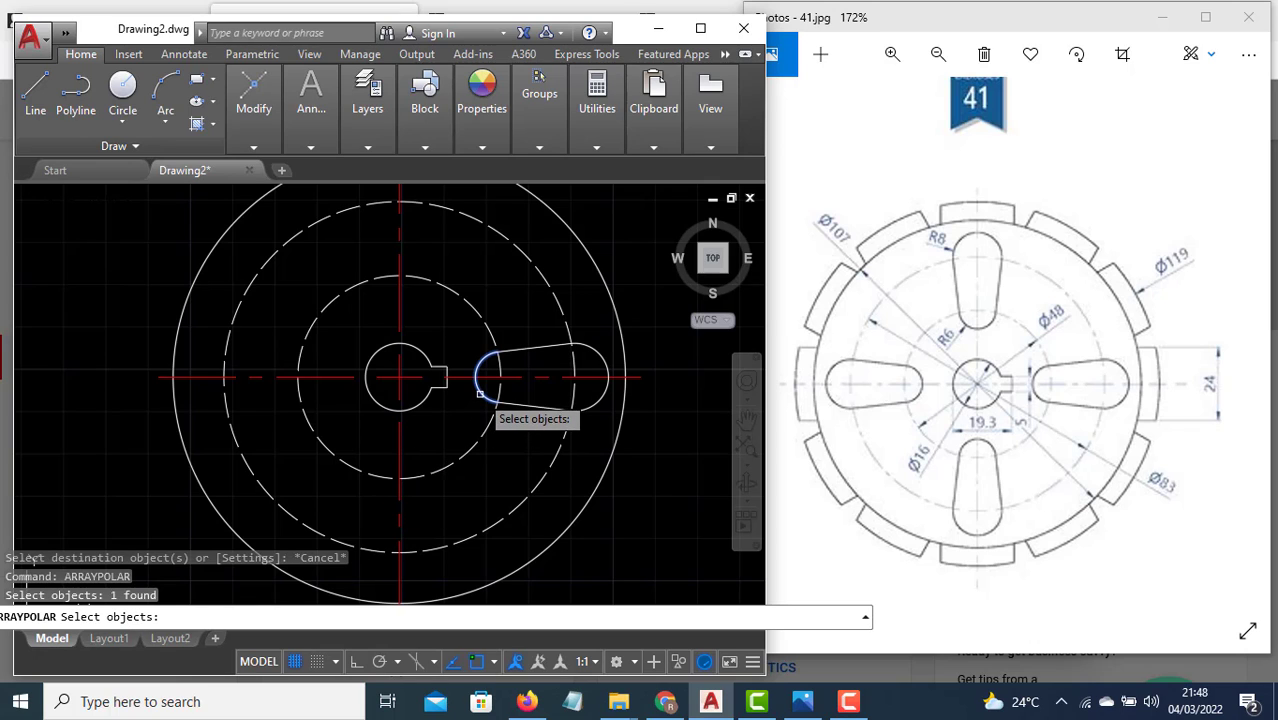
click(532, 346)
click(606, 376)
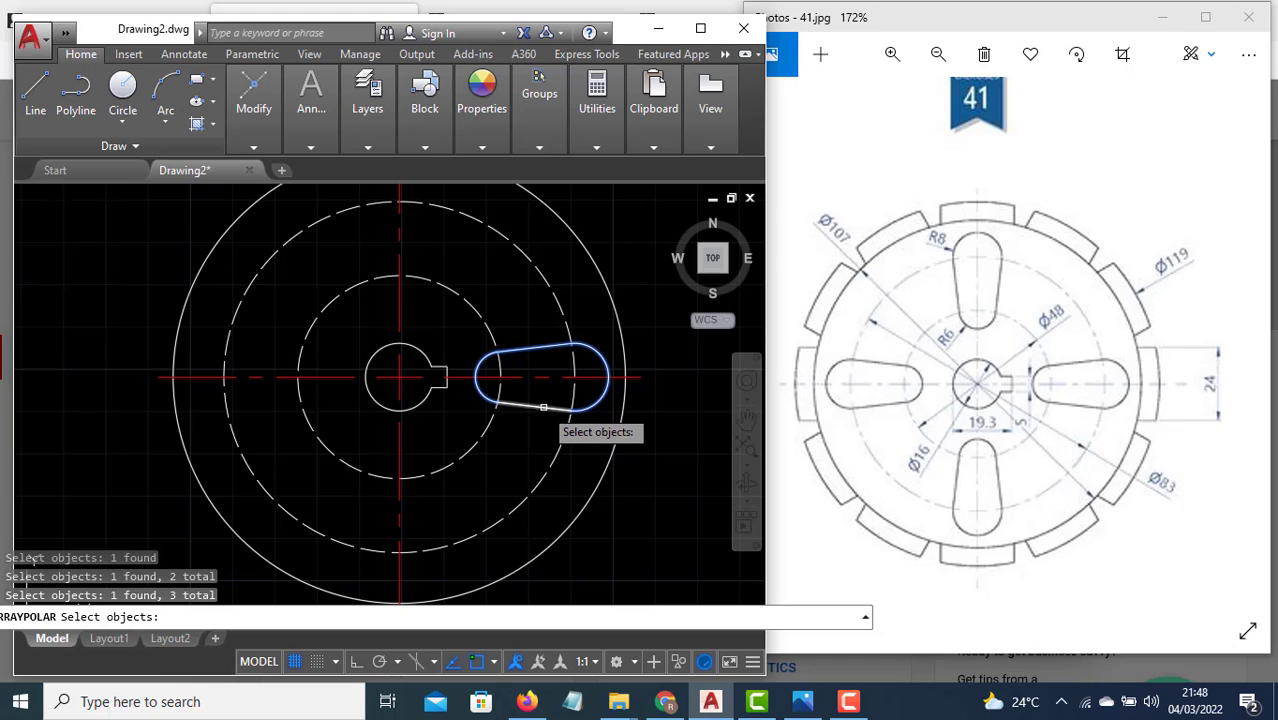
click(546, 409)
key(Return)
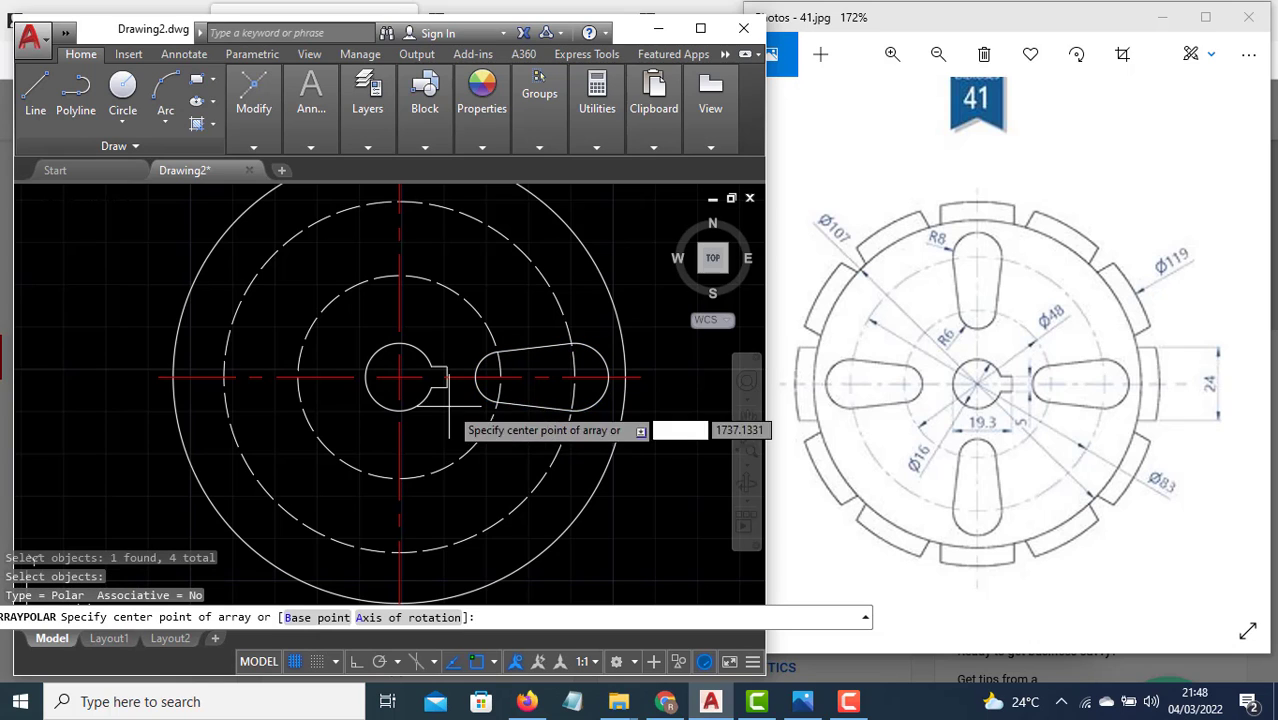
click(400, 377)
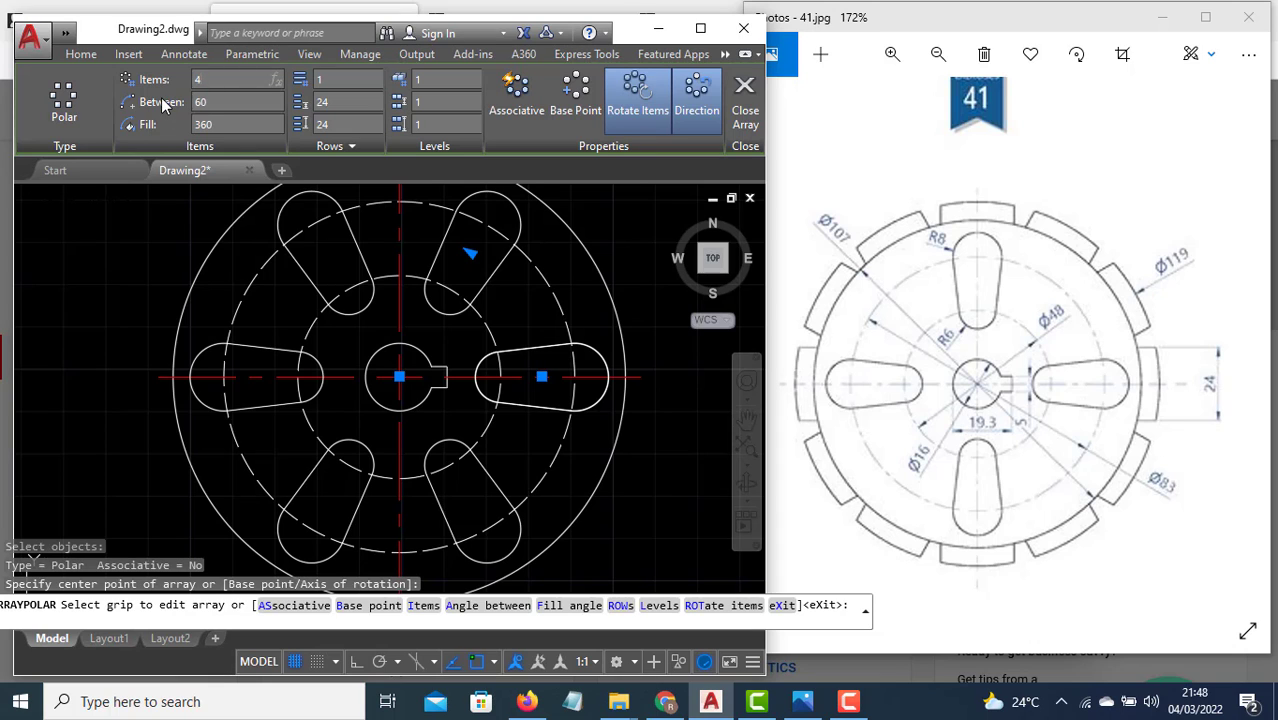
key(Return)
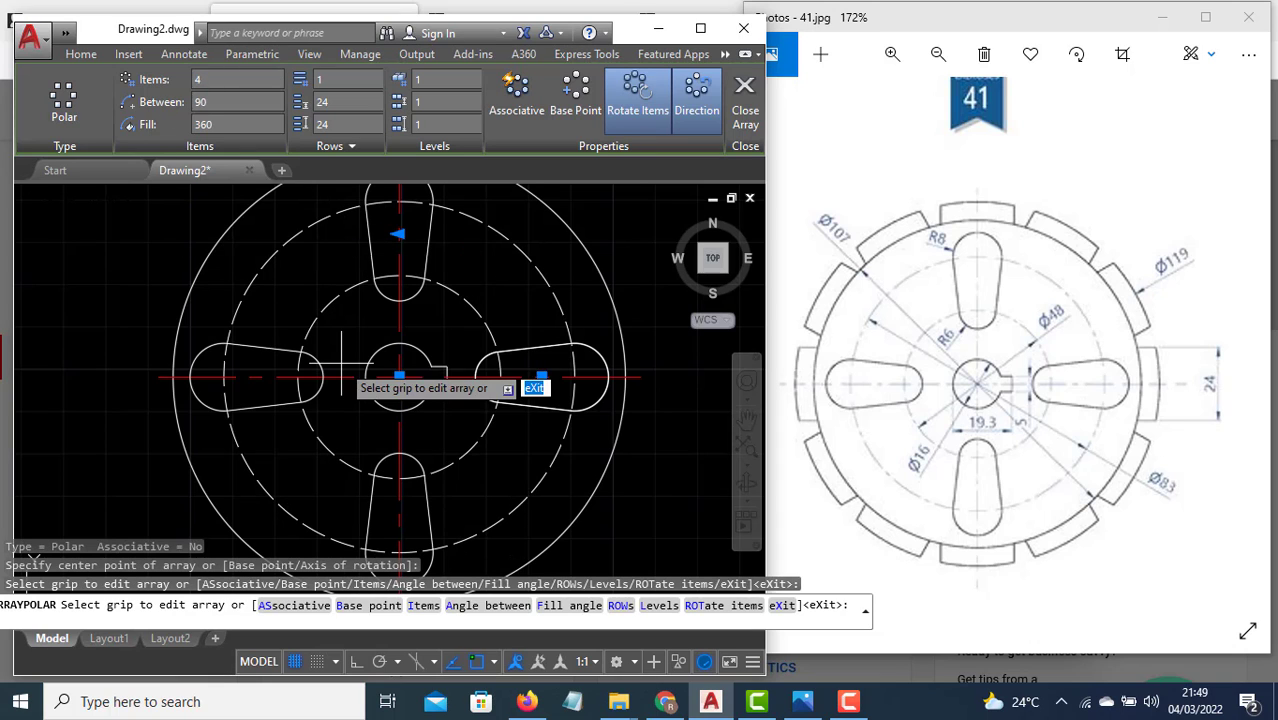
key(Return)
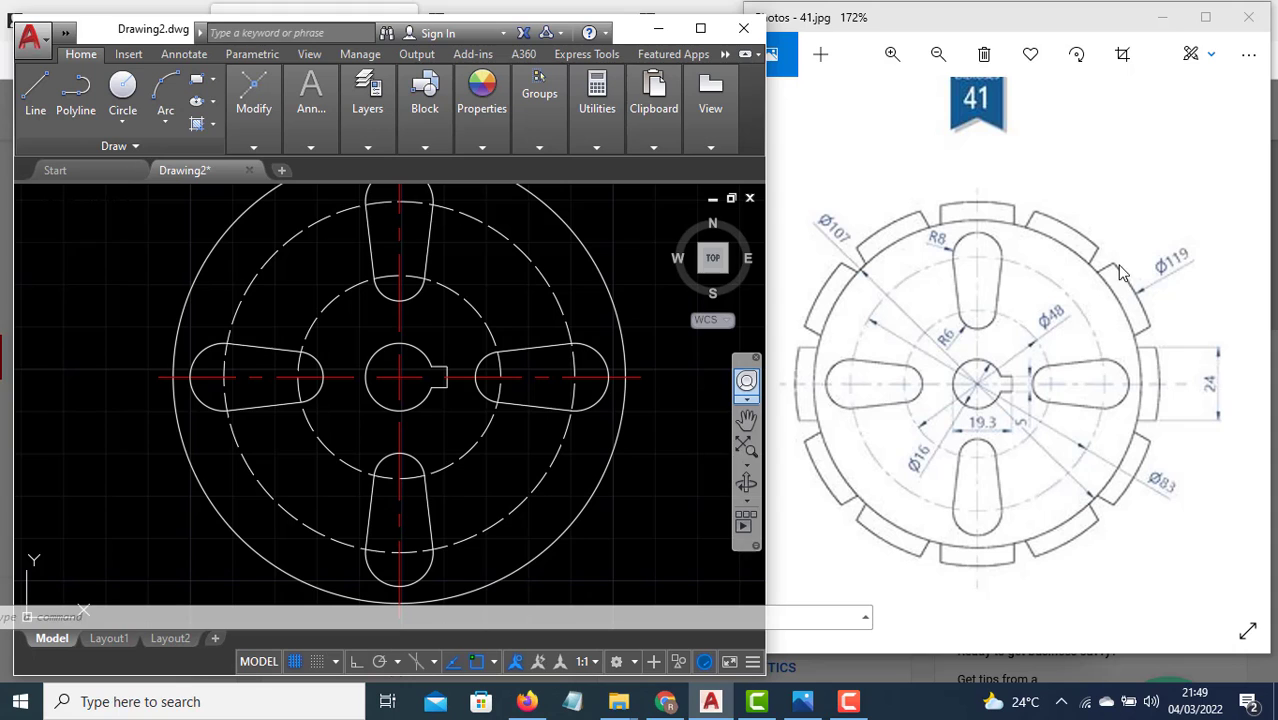
Draw a 119 mm diameter circle centred on the bore for the outer edge of the teeth.
text(c)
key(Return)
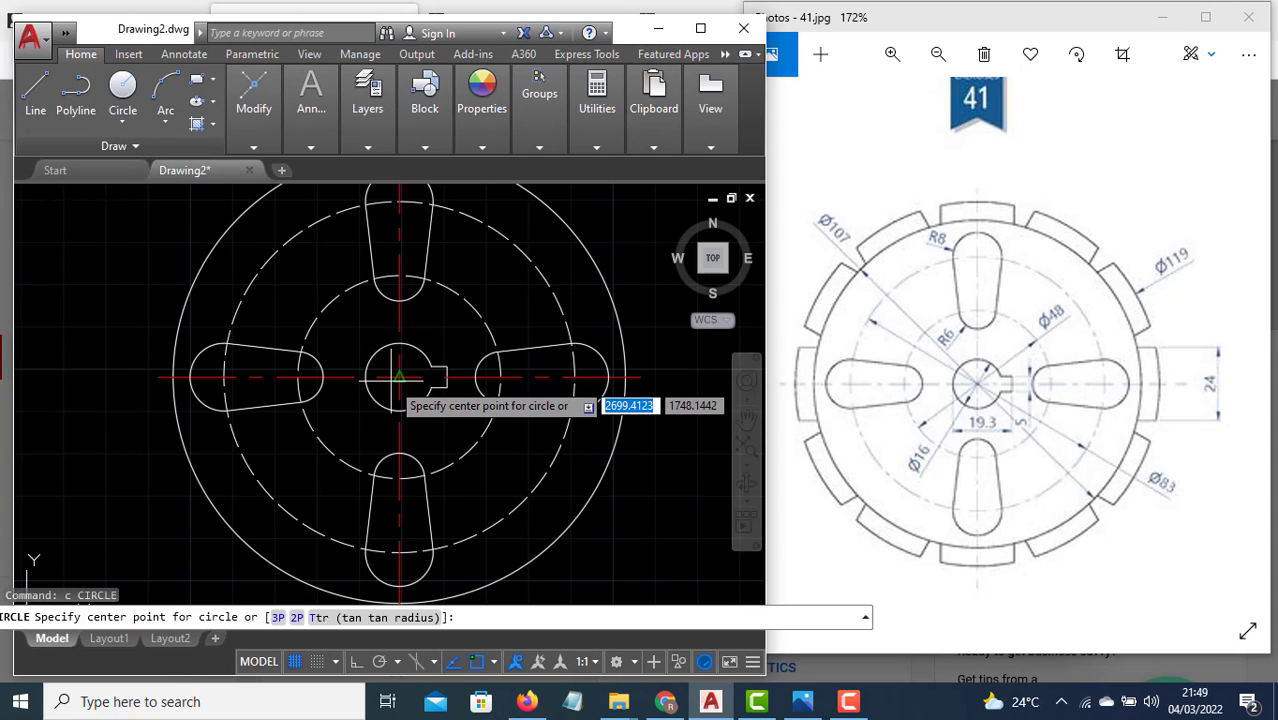
click(400, 377)
text(d)
key(Return)
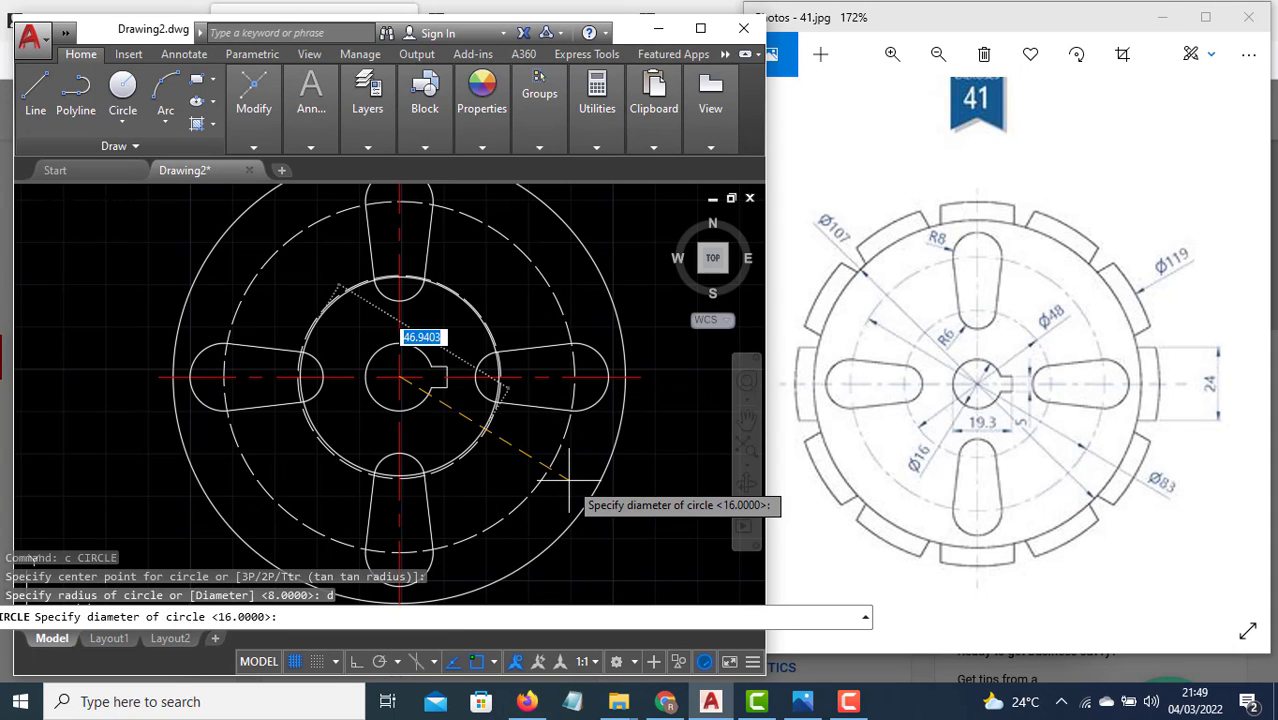
text(119)
key(Return)
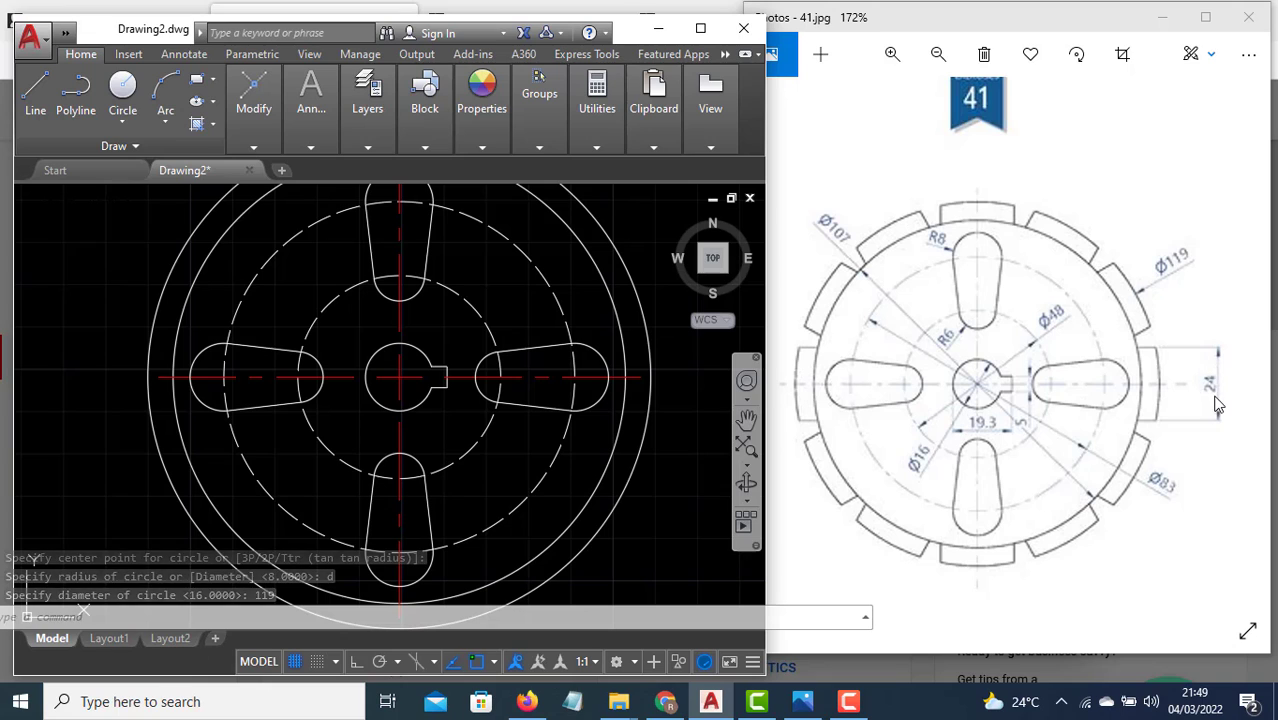
key(Escape)
key(Escape)
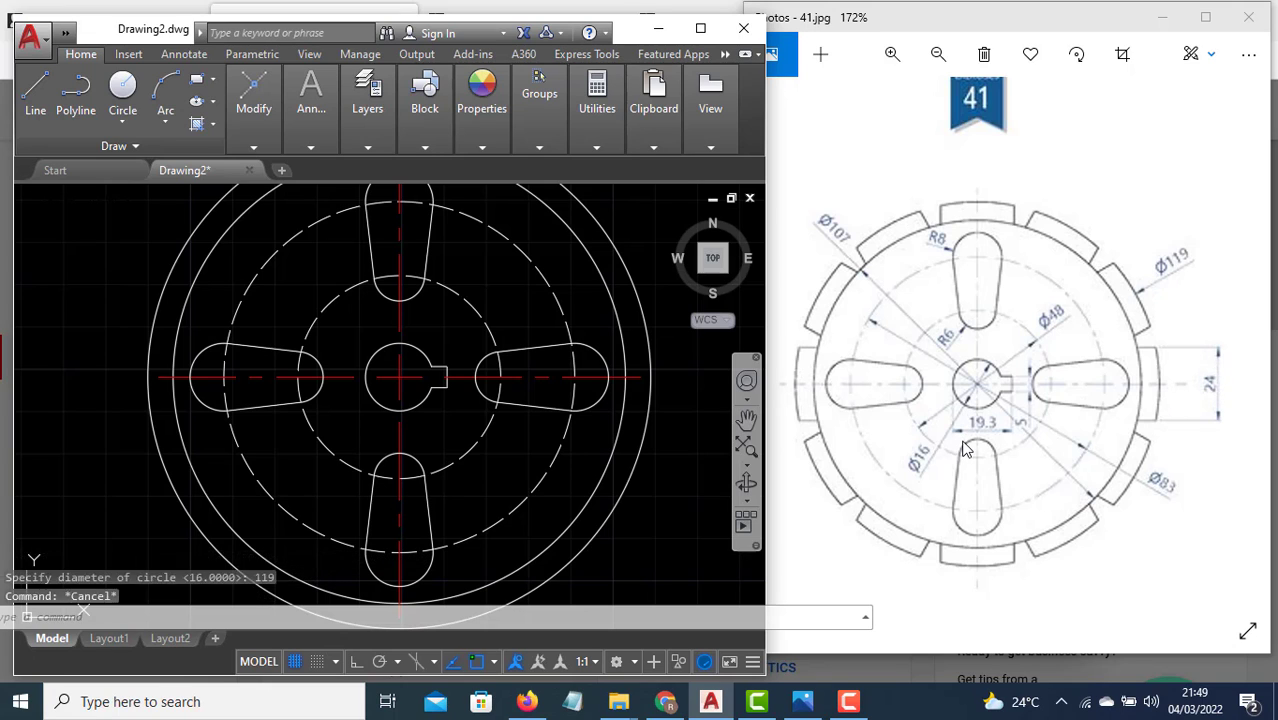
Draw a horizontal construction line from the bore centre out past the right side of the 119 mm circle.
text(l)
key(Return)
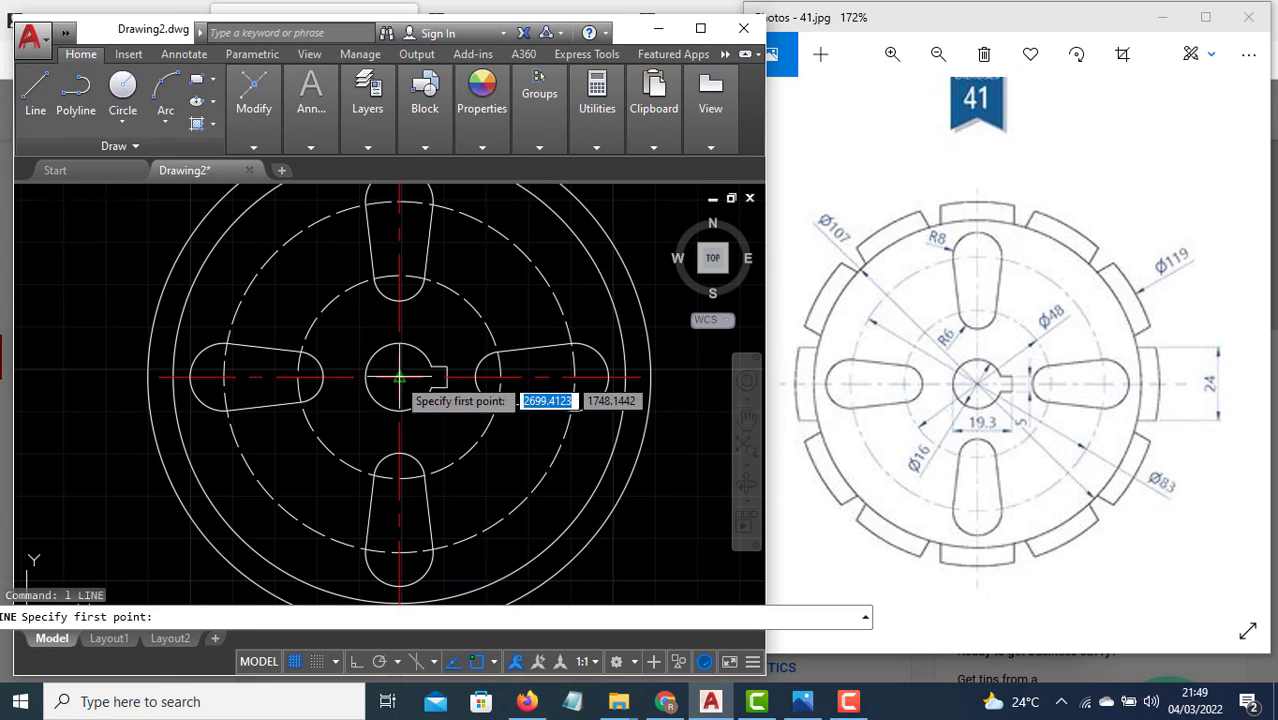
click(401, 377)
click(665, 377)
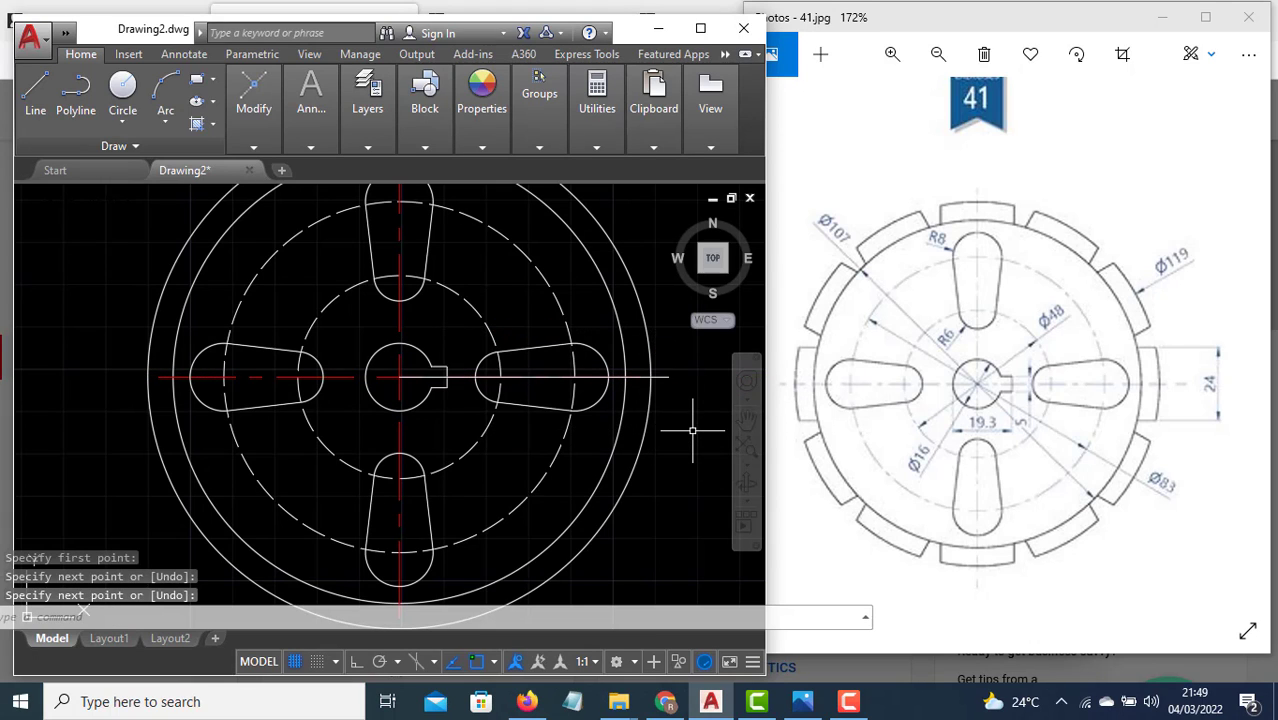
Offset the horizontal construction line 12 mm above and 12 mm below to mark the tooth's sides.
text(off)
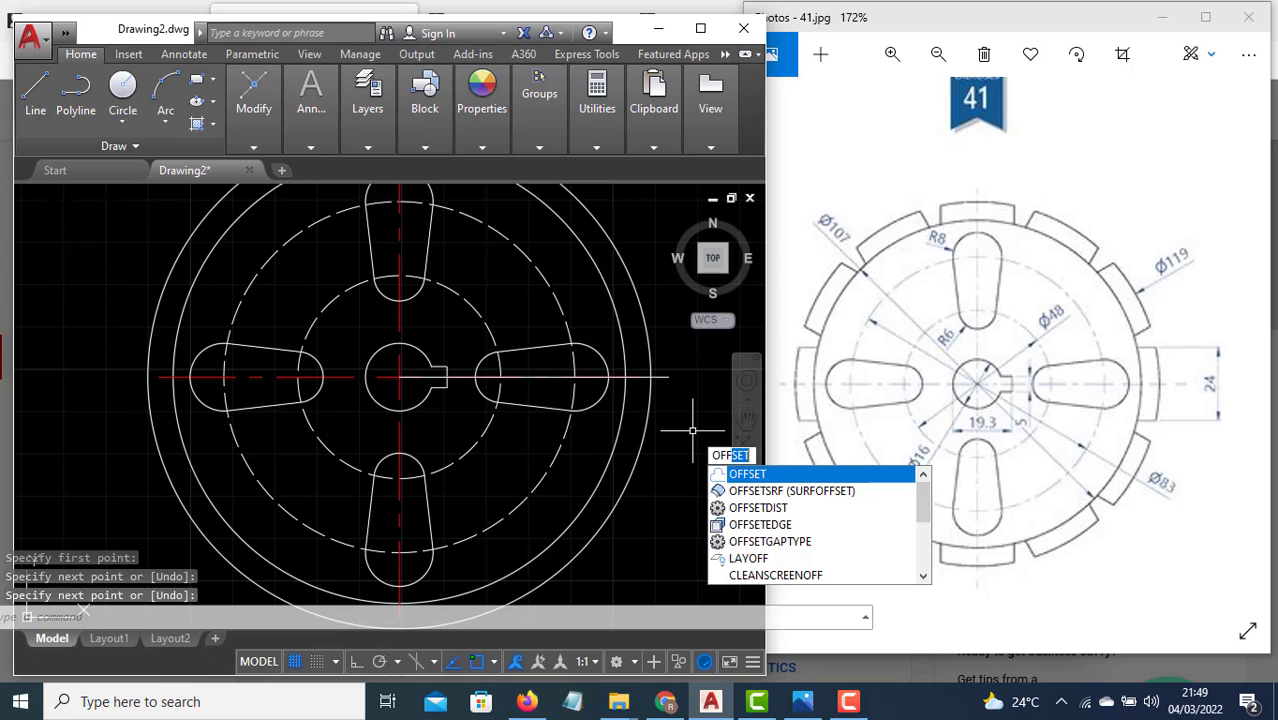
key(Return)
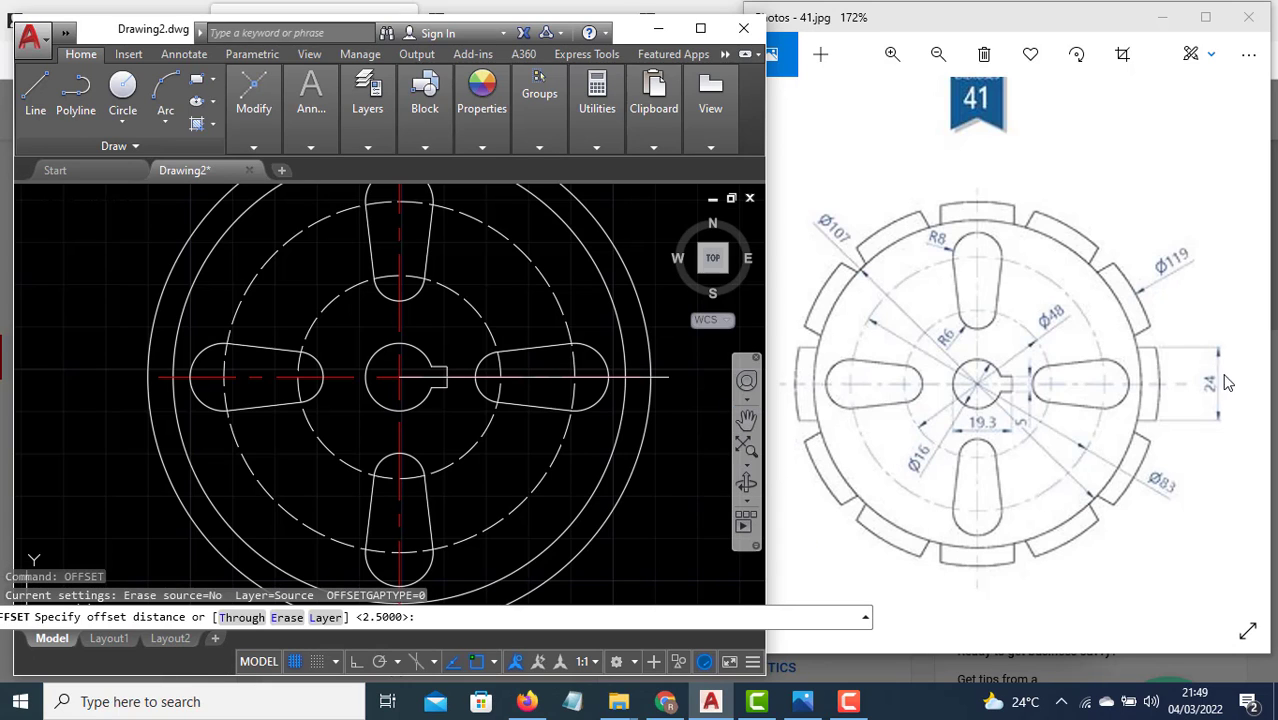
text(12)
key(Return)
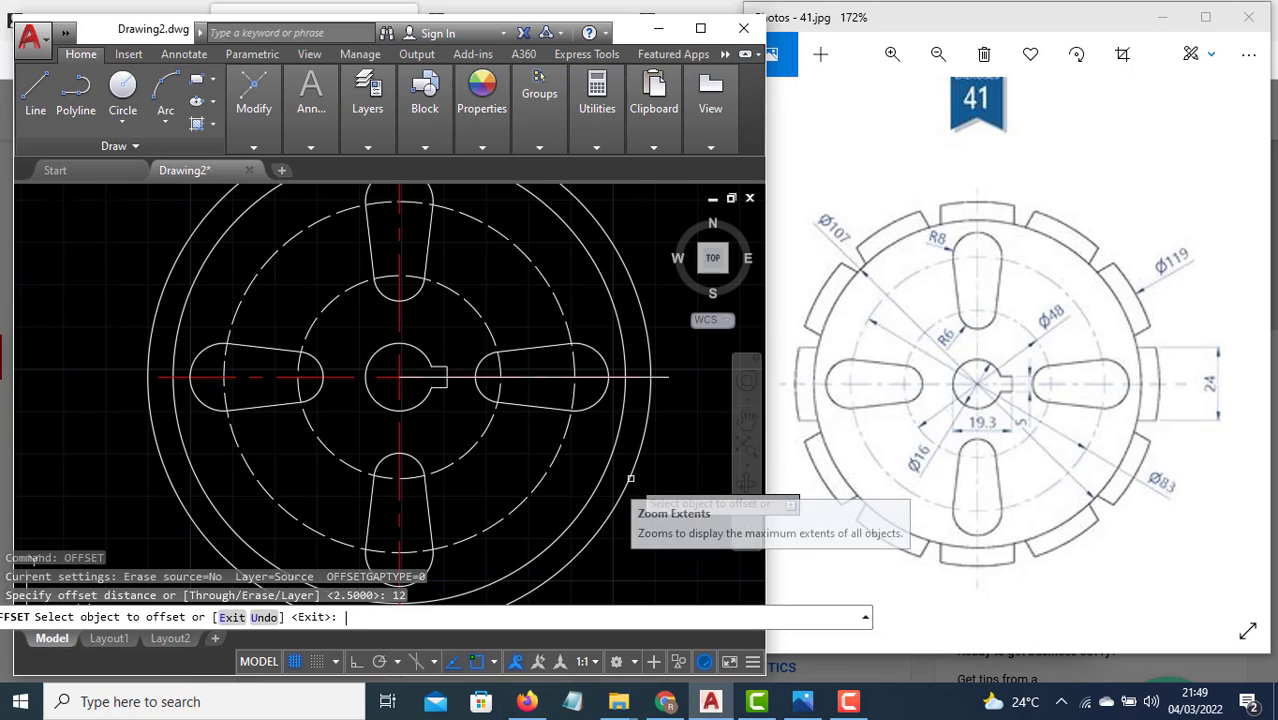
click(660, 378)
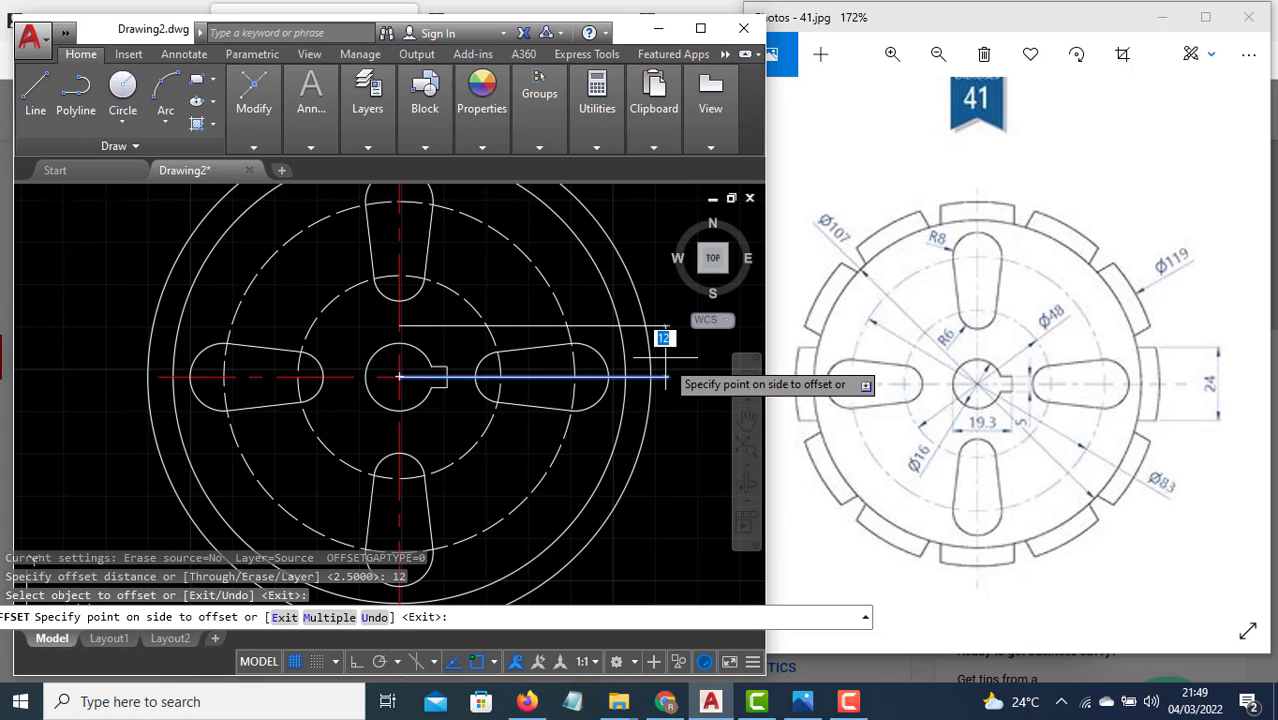
click(664, 374)
click(665, 379)
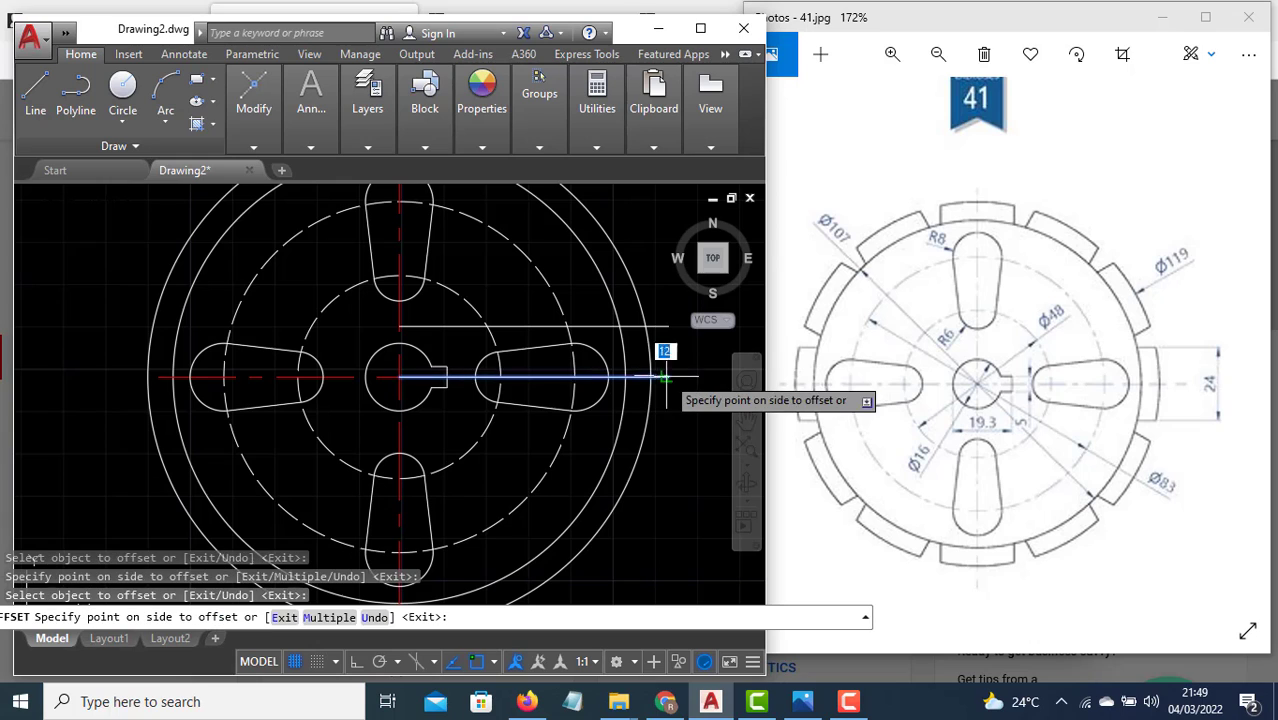
click(671, 476)
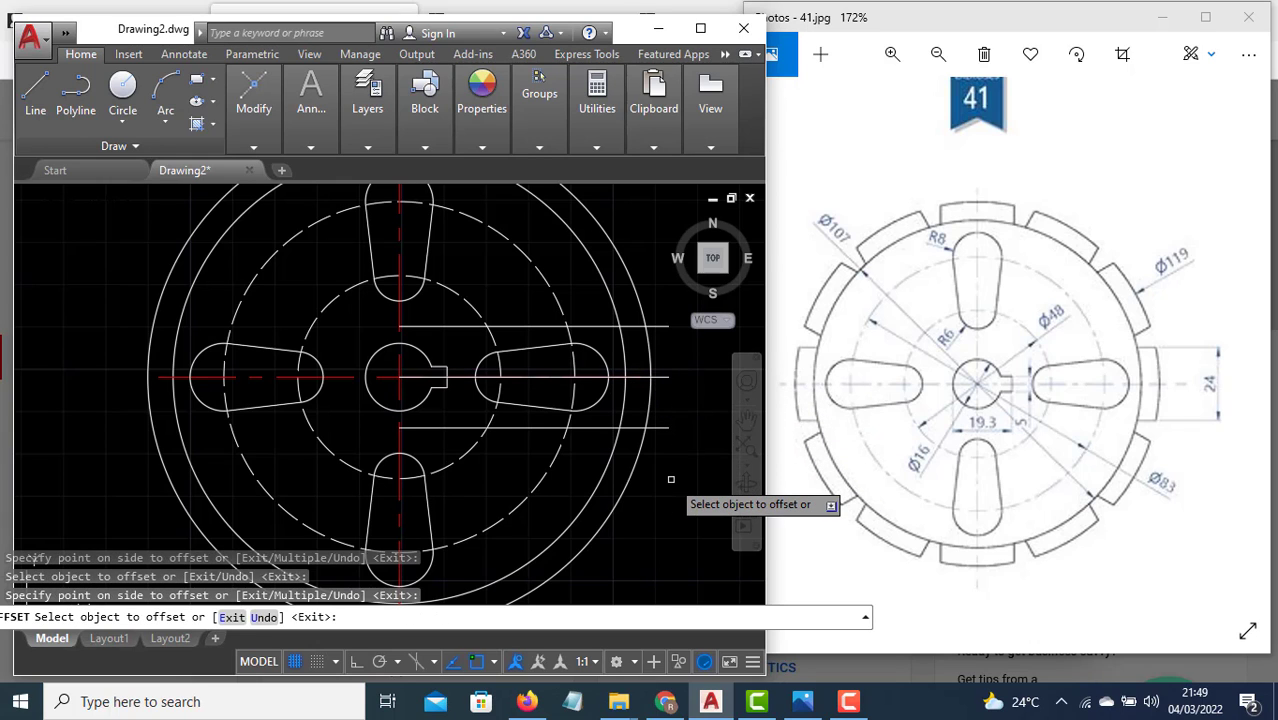
key(Escape)
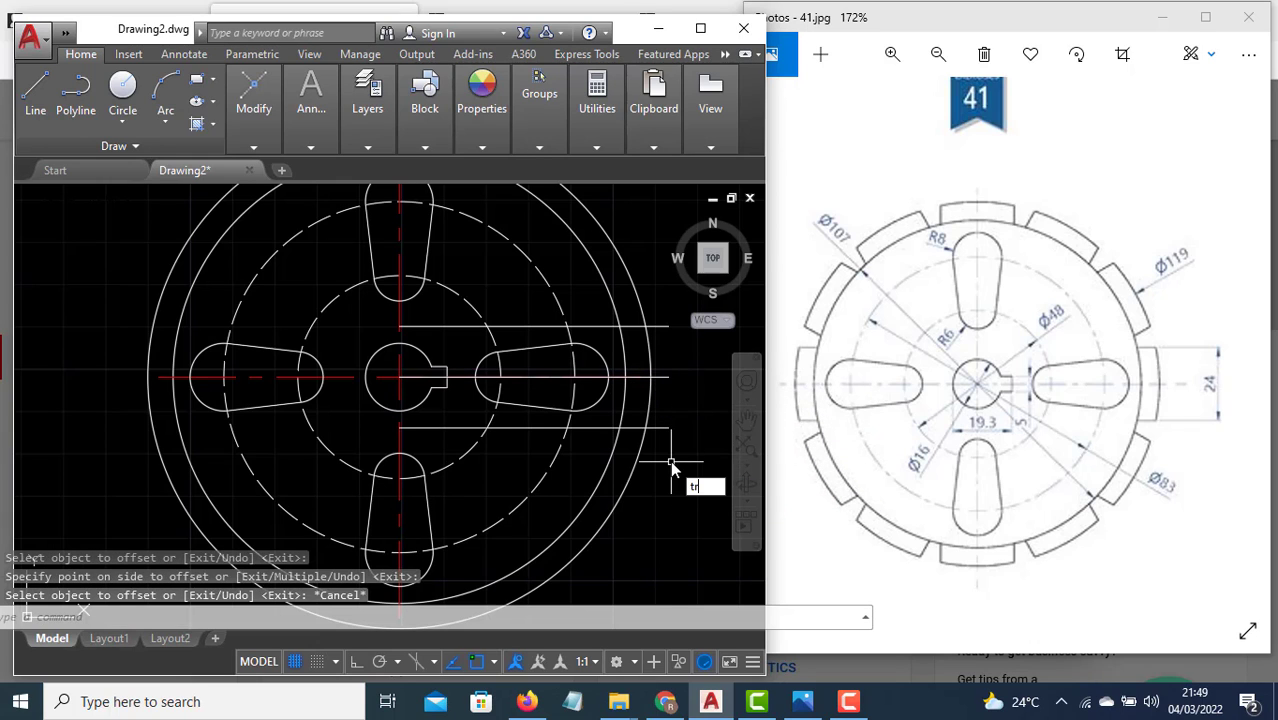
Trim the two offset lines at the 119 mm circle, then erase their inner parts and the middle construction line.
text(tr)
key(Return)
key(Return)
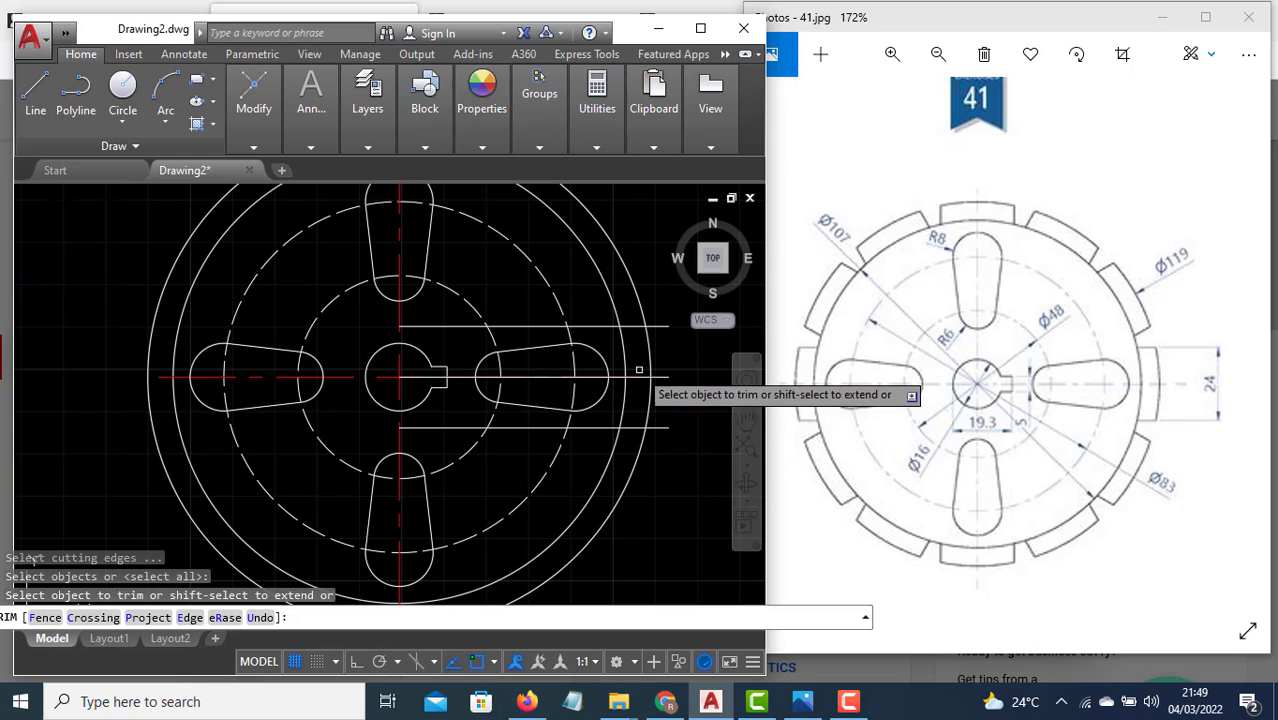
key(Escape)
click(612, 326)
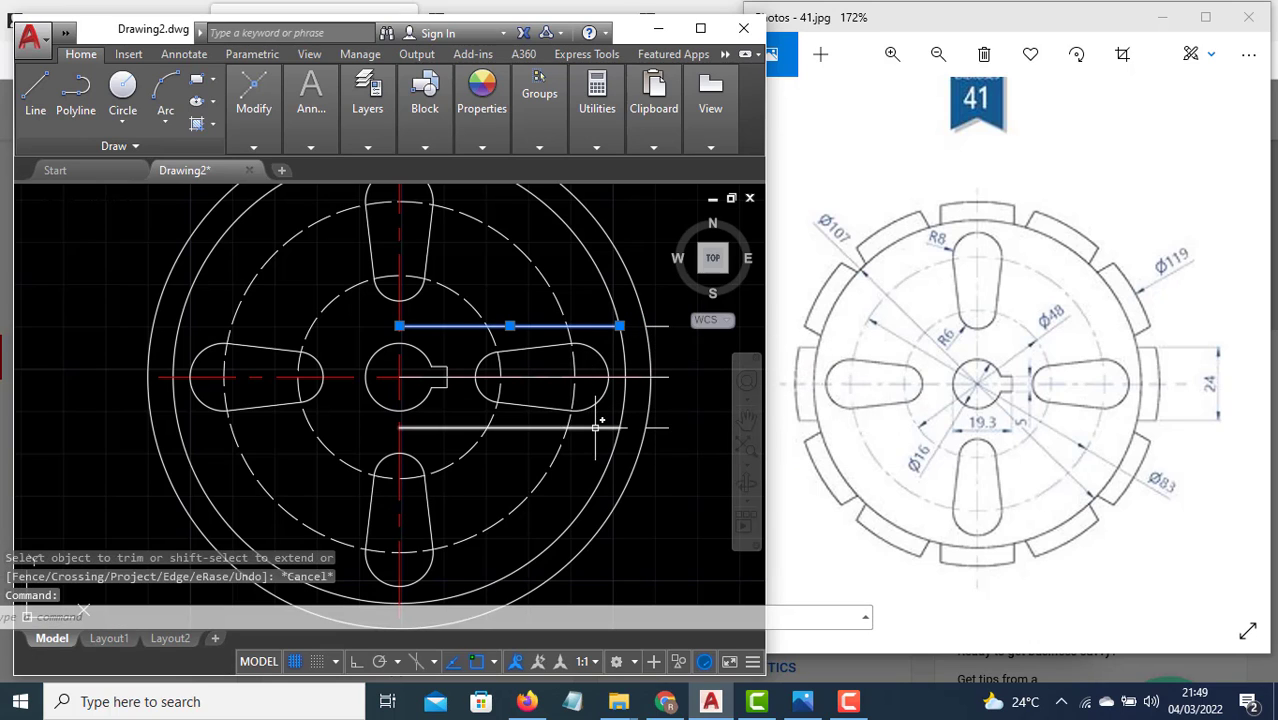
click(597, 427)
text(E)
key(Return)
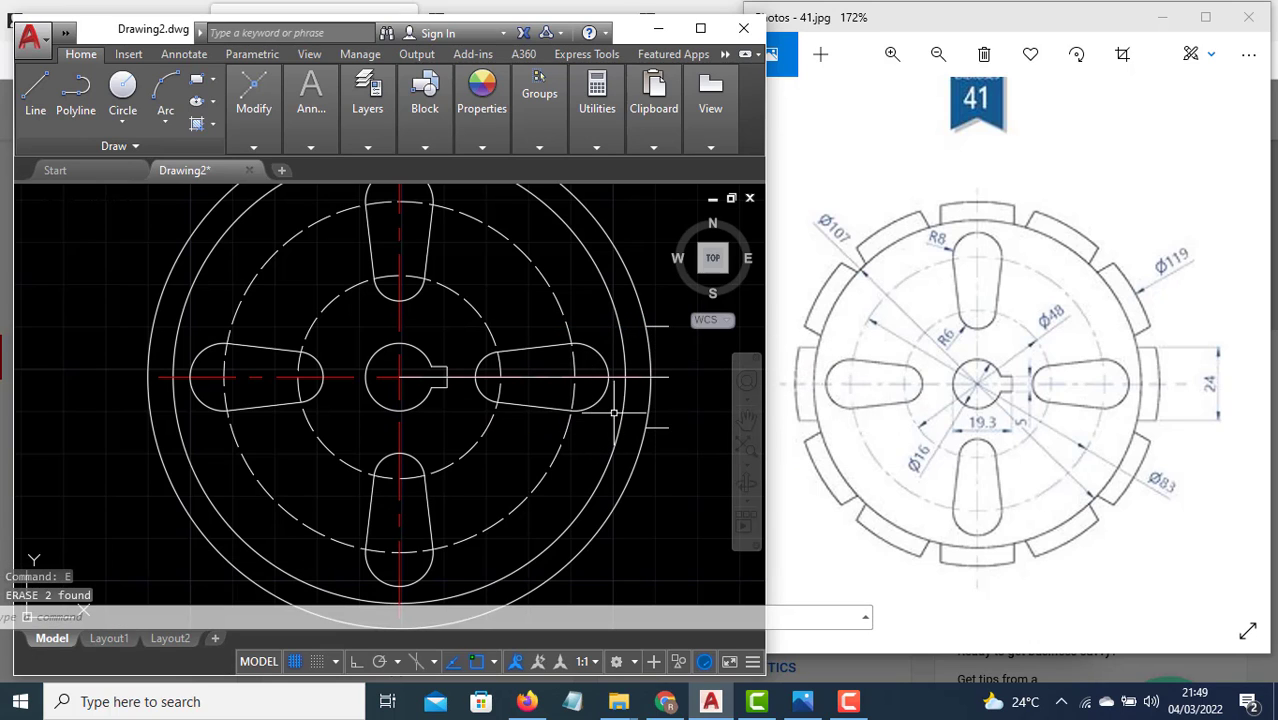
click(669, 376)
text(E)
key(Return)
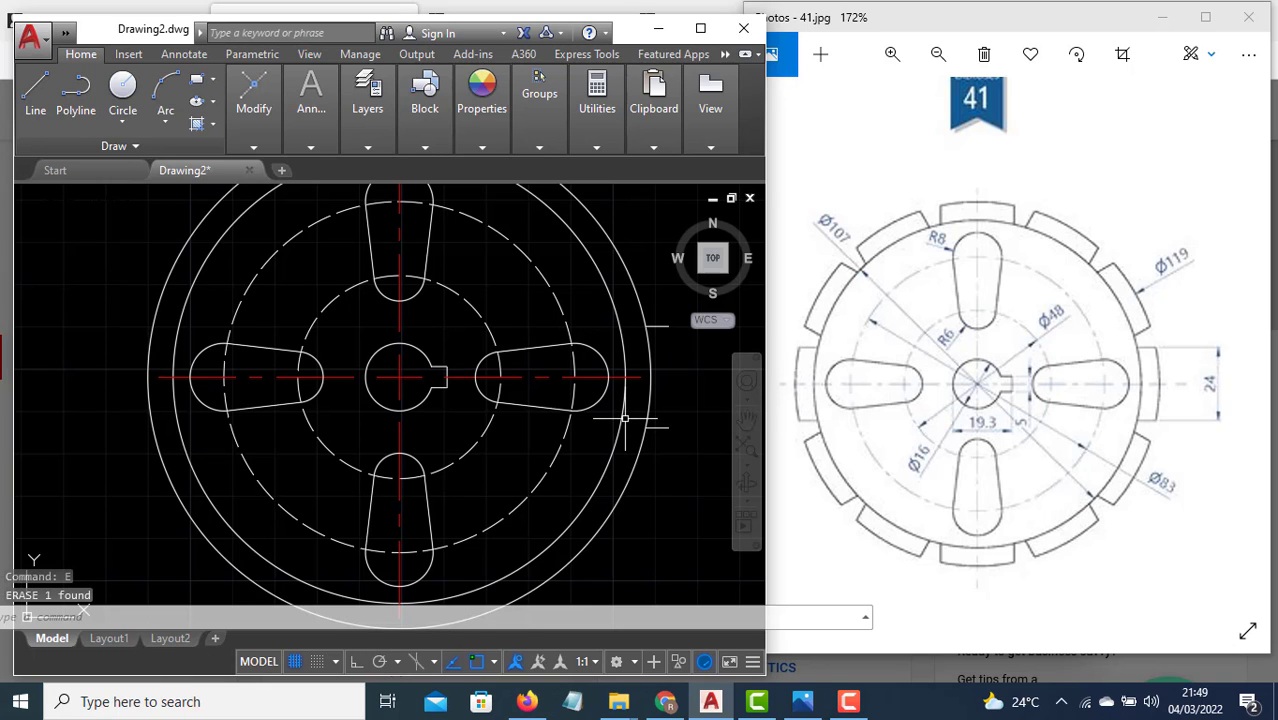
Draw a vertical line joining the outer ends of the two short tooth side lines.
text(L)
key(Return)
click(668, 326)
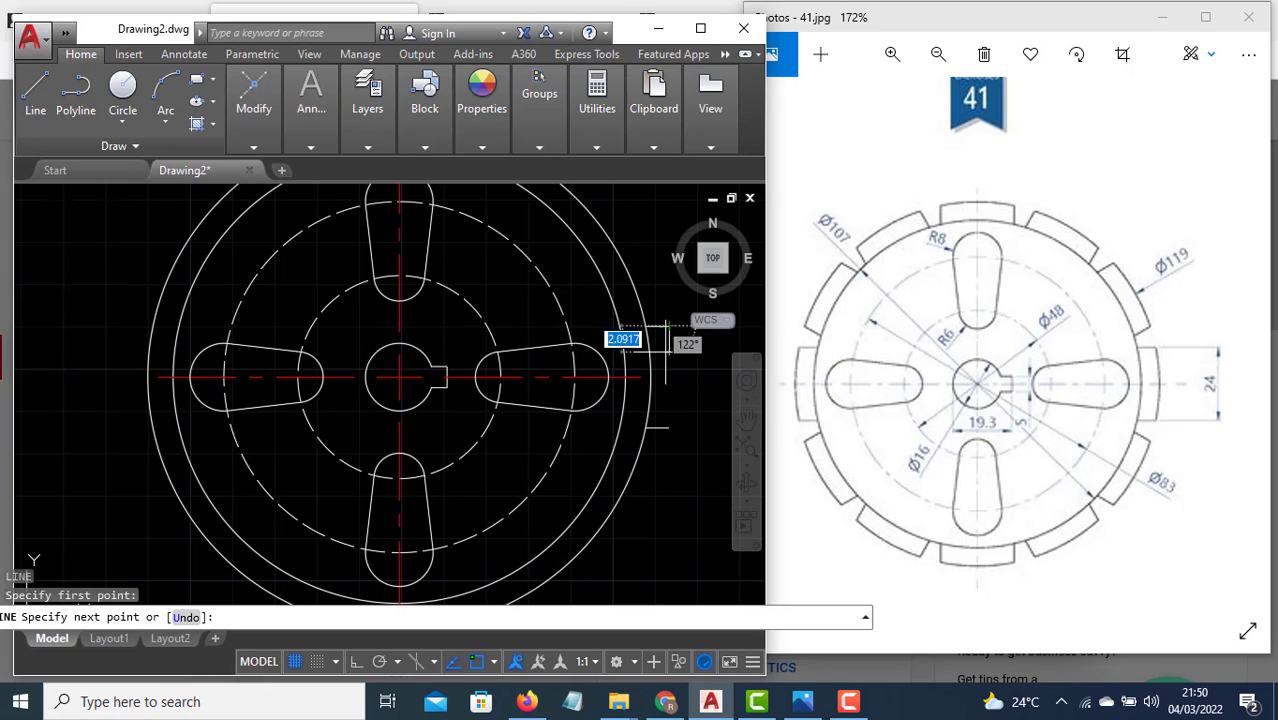
click(672, 424)
key(Return)
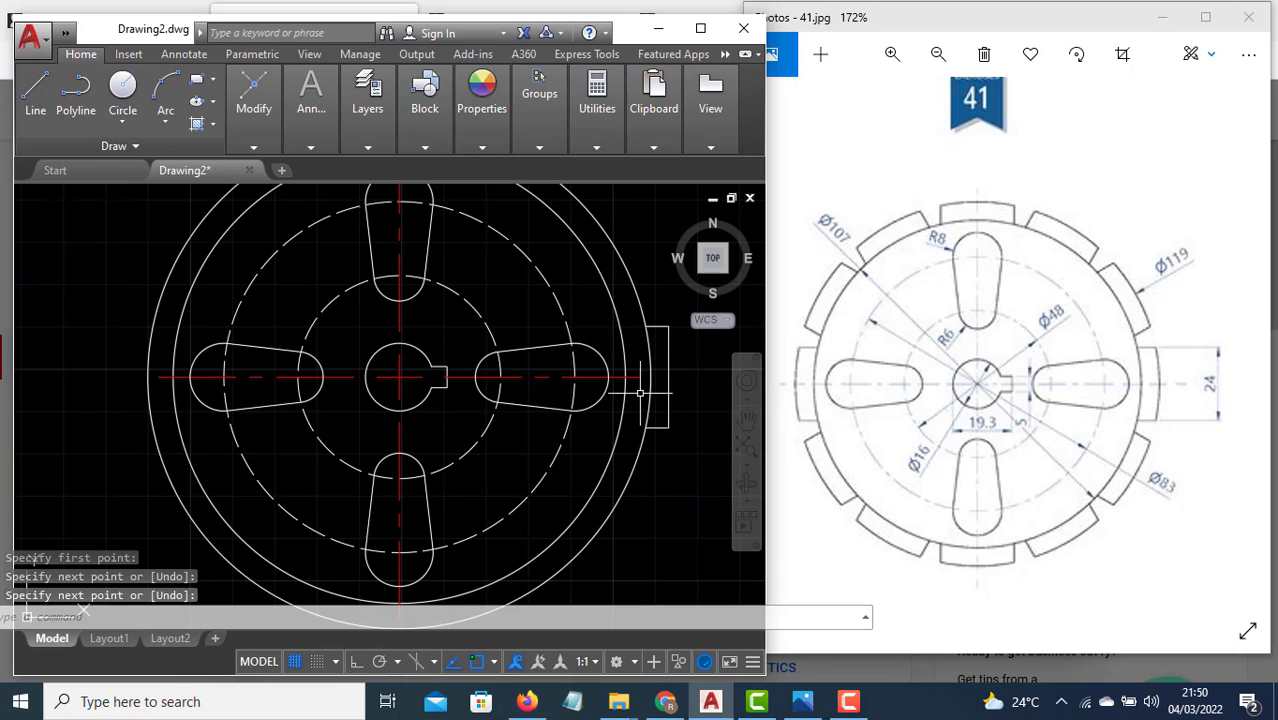
Create a polar array of the three tooth lines around the bore centre, with 12 items spaced 30 degrees over 360 degrees.
text(a)
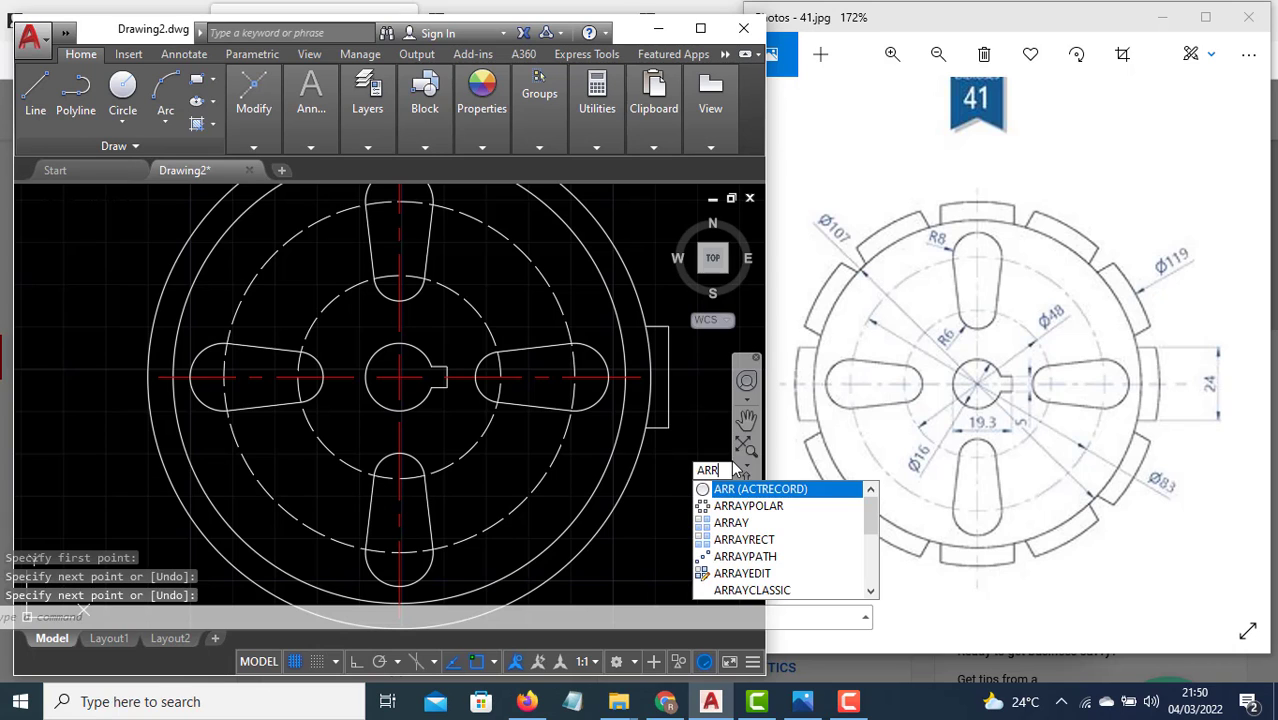
key(Down)
key(Return)
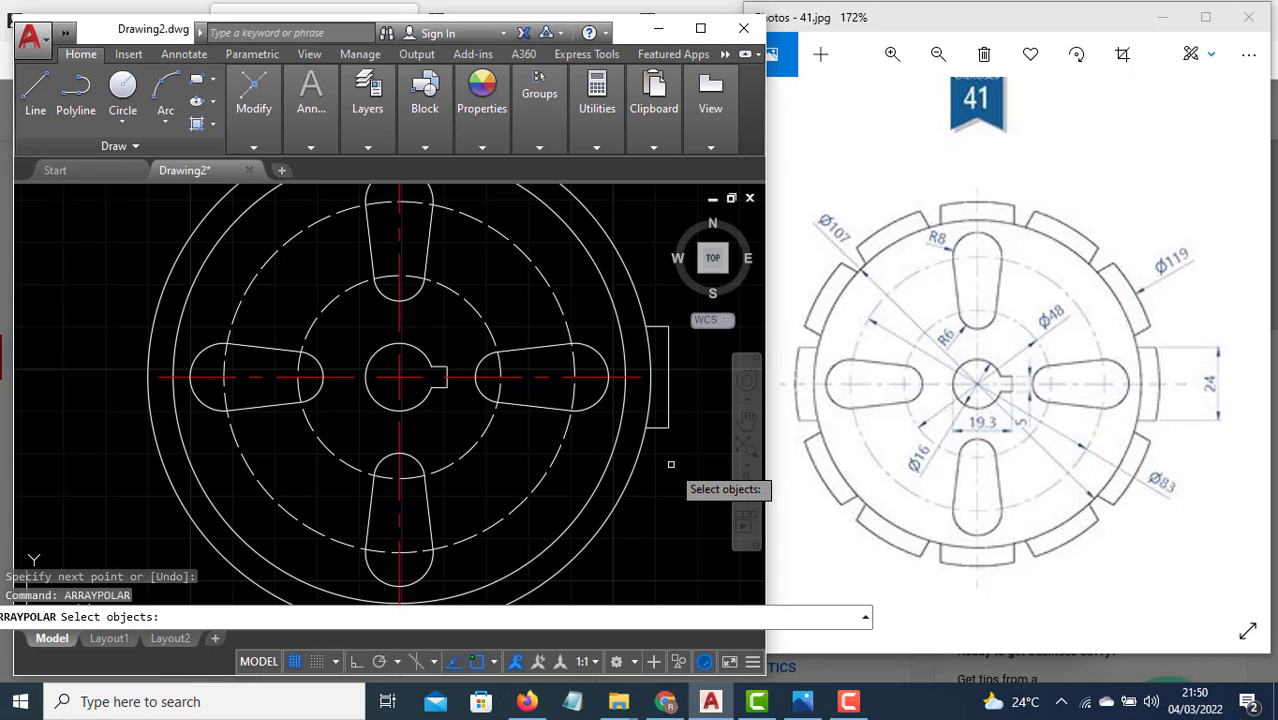
click(688, 438)
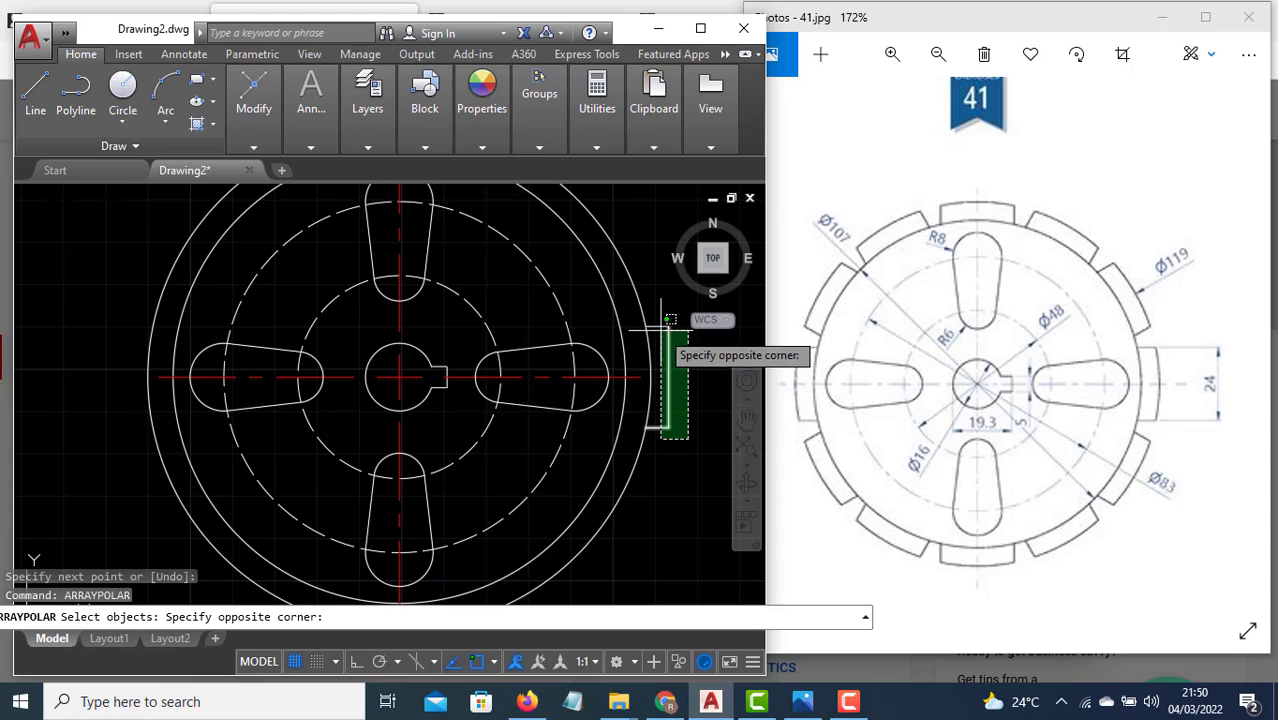
click(659, 318)
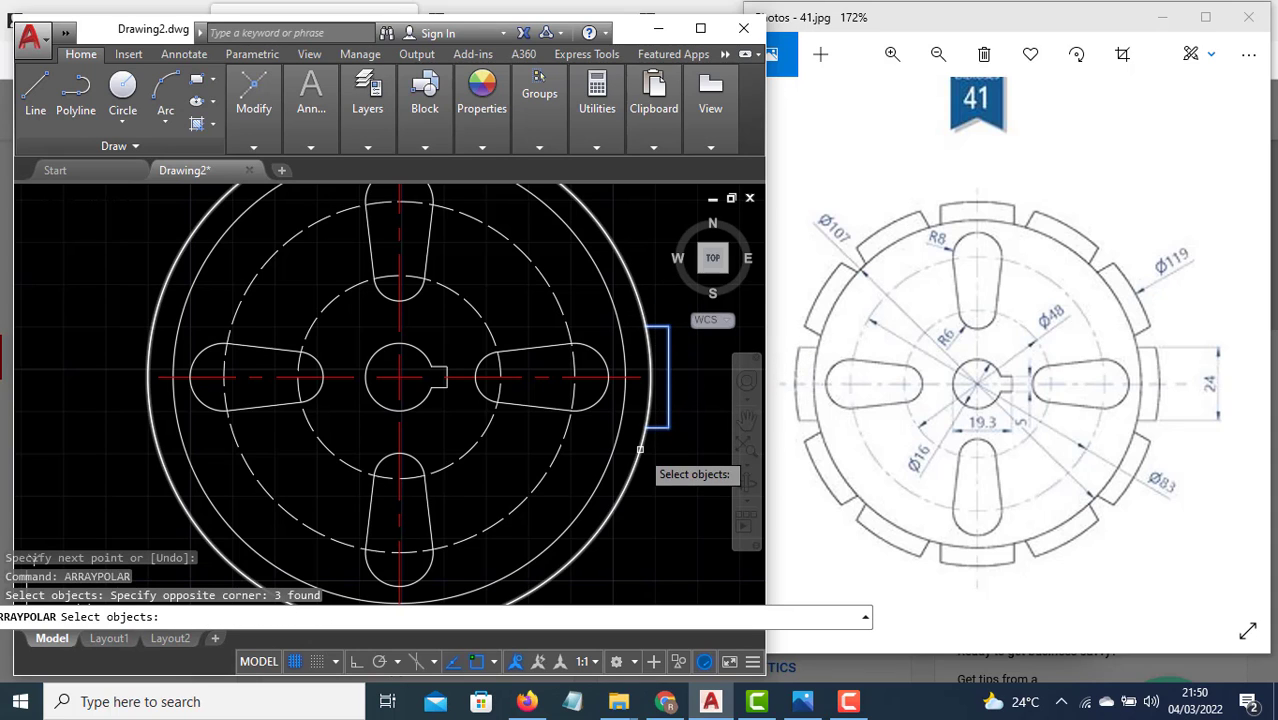
key(Return)
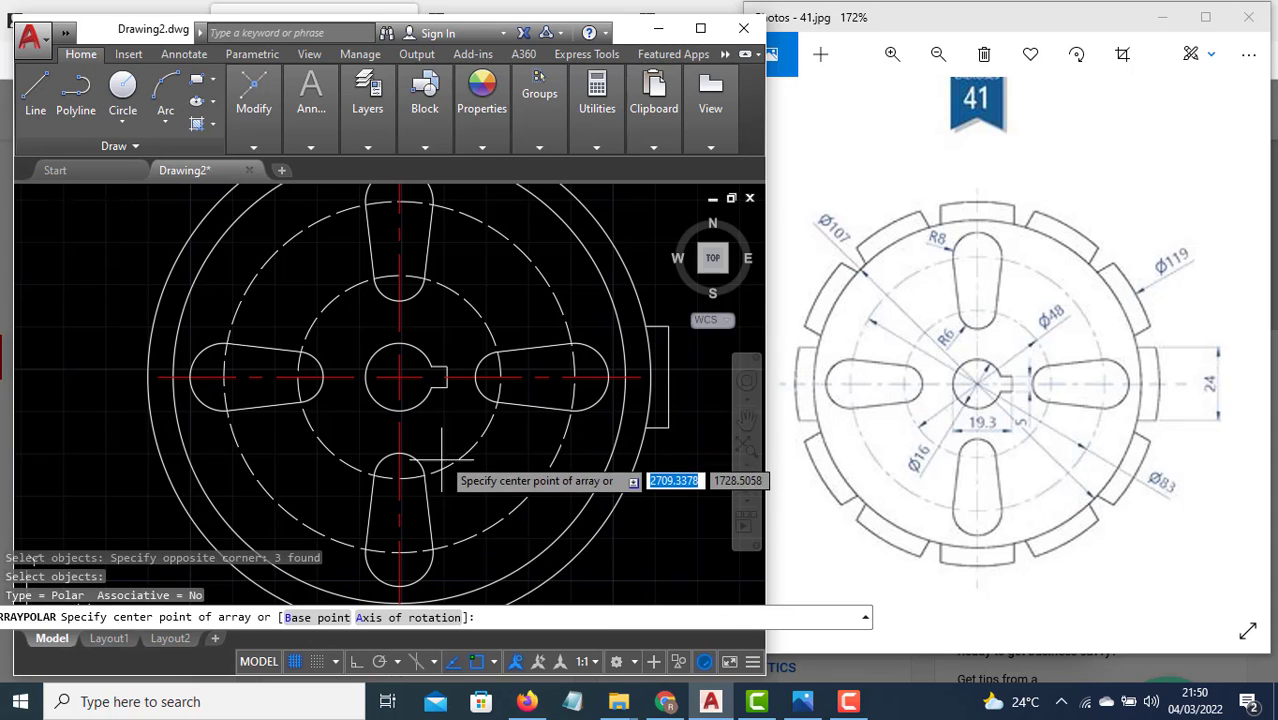
click(399, 377)
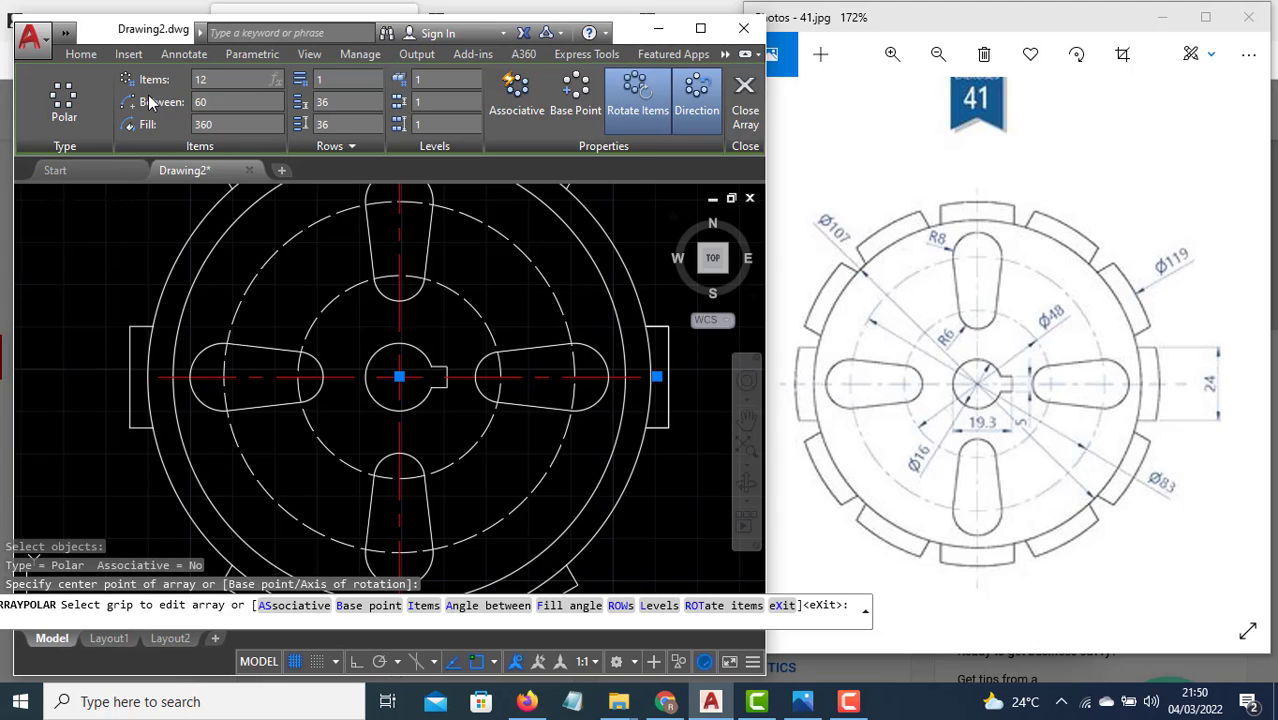
text(30)
key(Return)
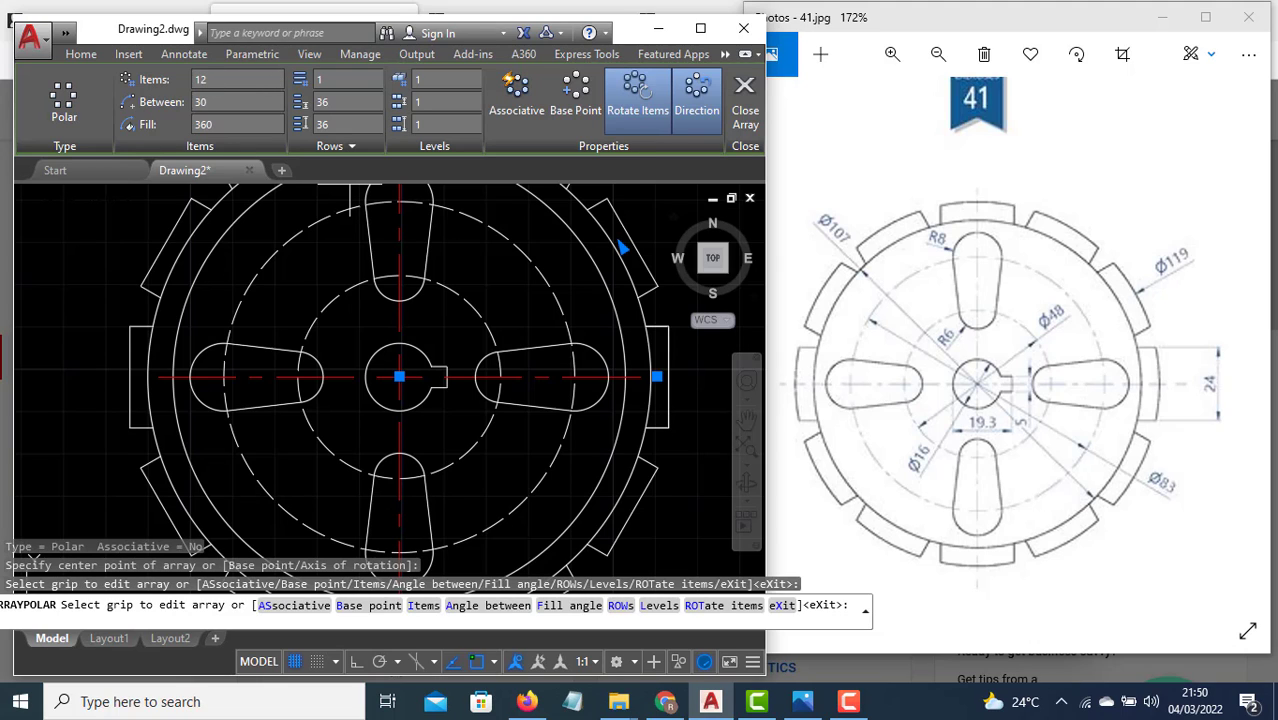
scroll(310, 440, down, 3)
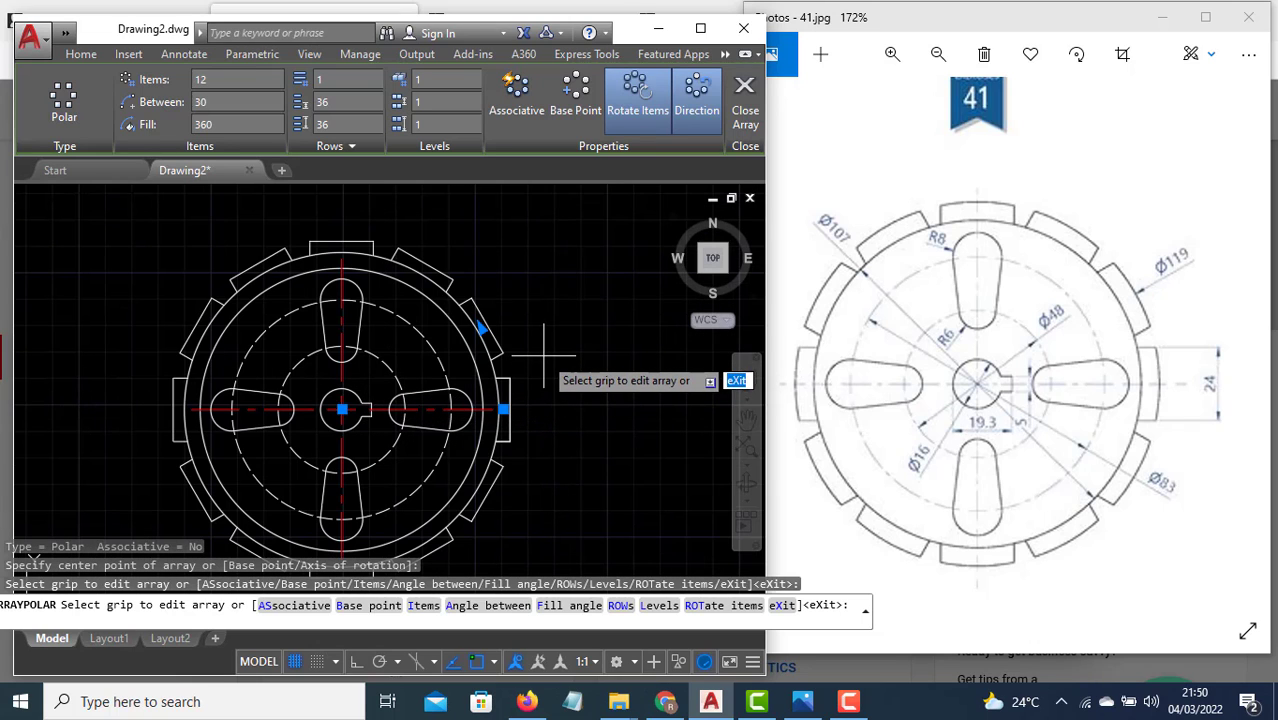
scroll(376, 373, up, 1)
scroll(403, 407, down, 1)
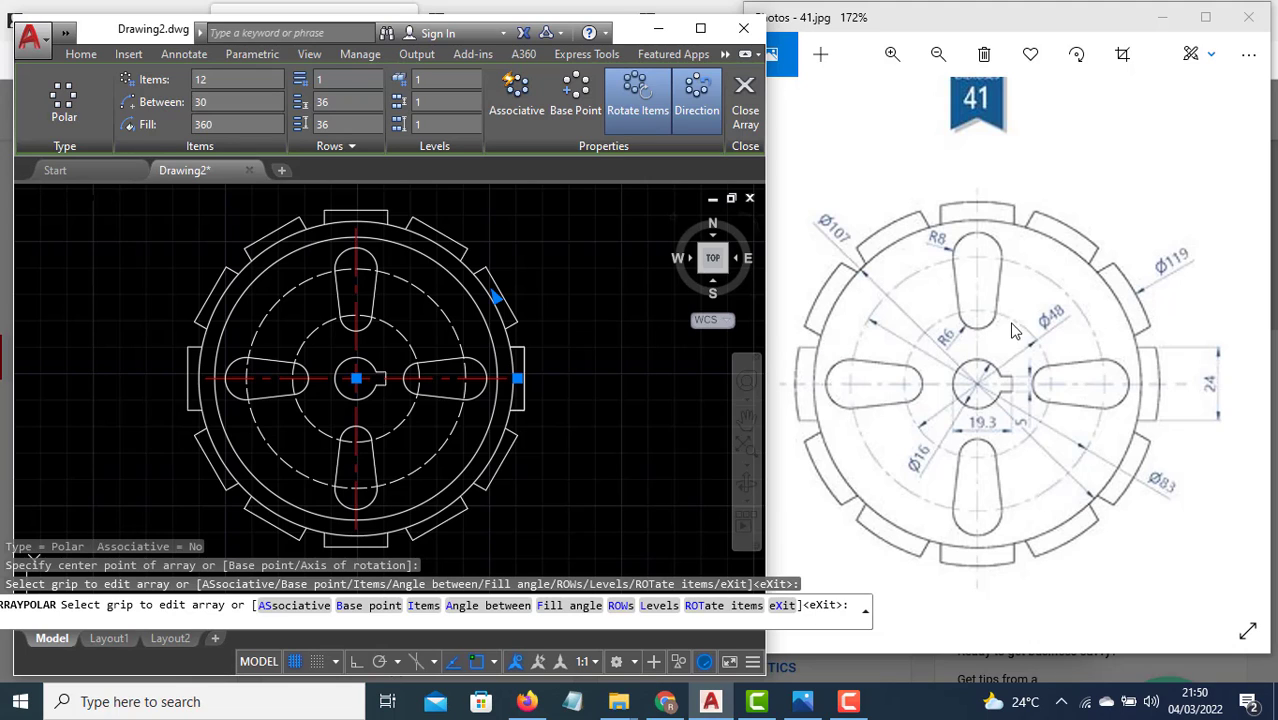
key(Escape)
key(Escape)
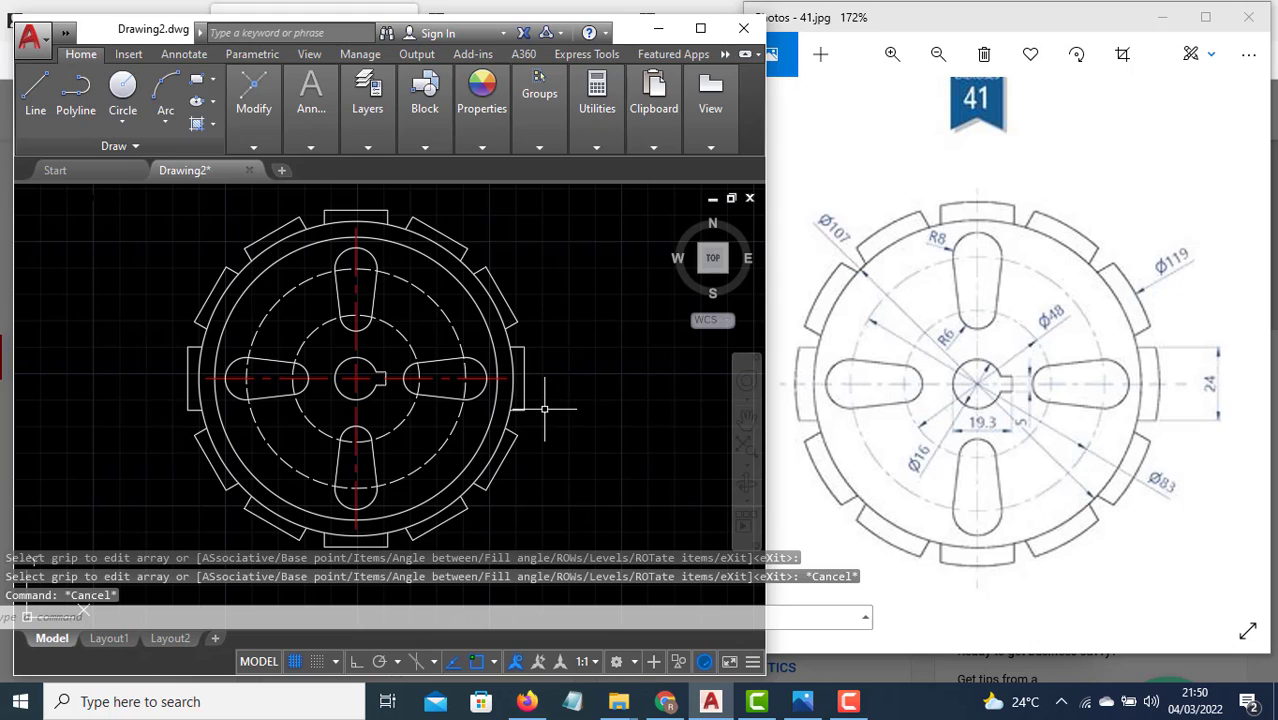
Undo the tooth array, the closing line, the erasures and the trim, back to the full offset lines.
scroll(544, 408, up, 2)
key(ctrl+z)
key(ctrl+z)
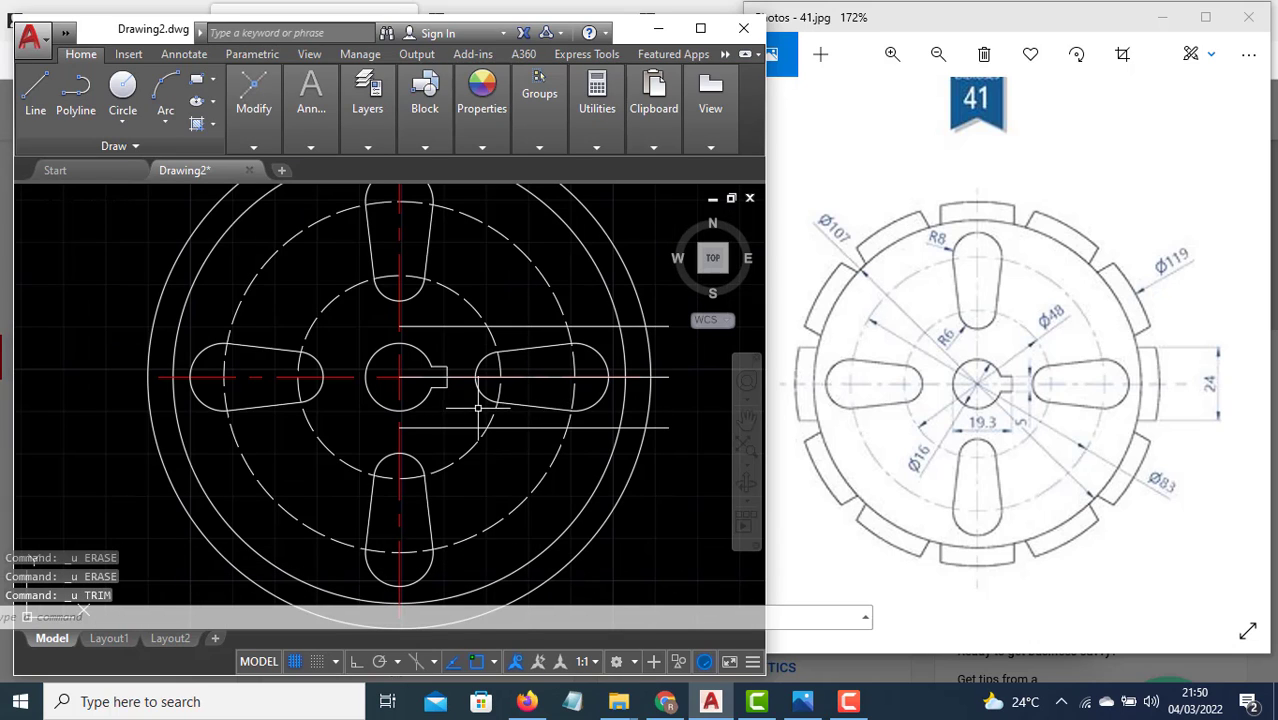
Trim the two horizontal offset lines and the 119 mm circle to leave a single tooth outline outside the 107 mm circle.
scroll(479, 408, down, 2)
scroll(589, 376, up, 2)
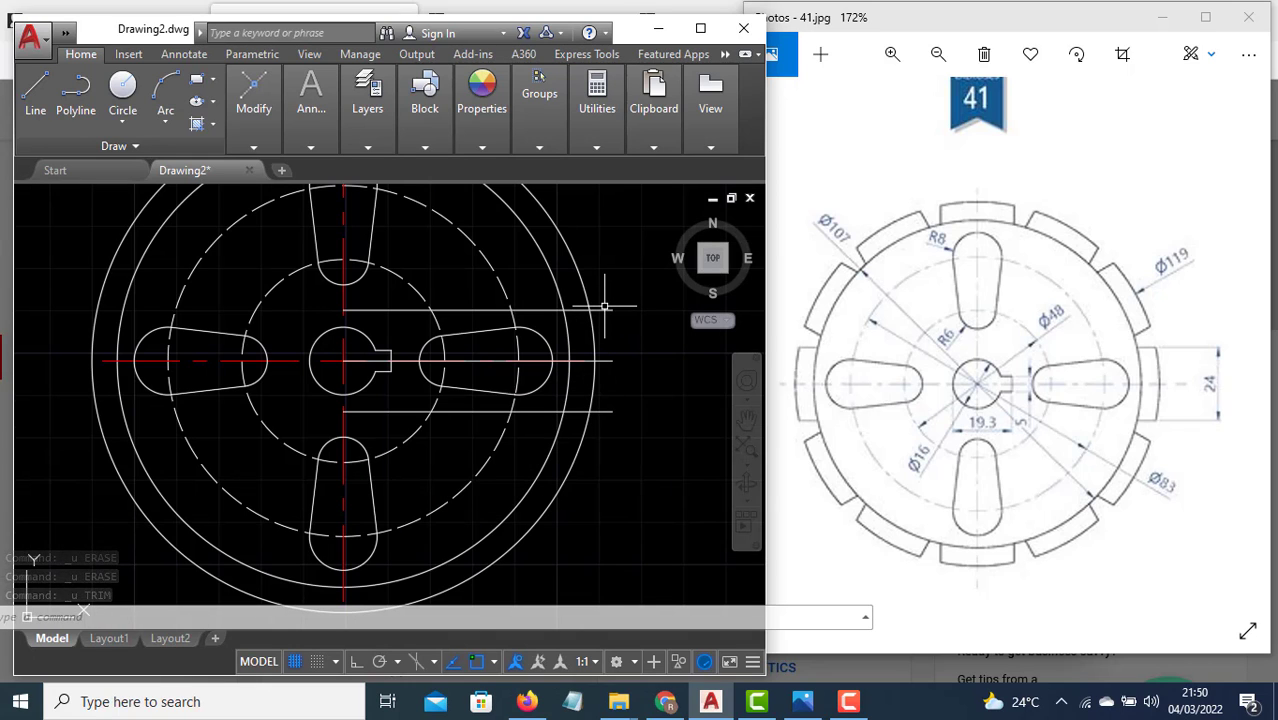
text(tr)
key(Return)
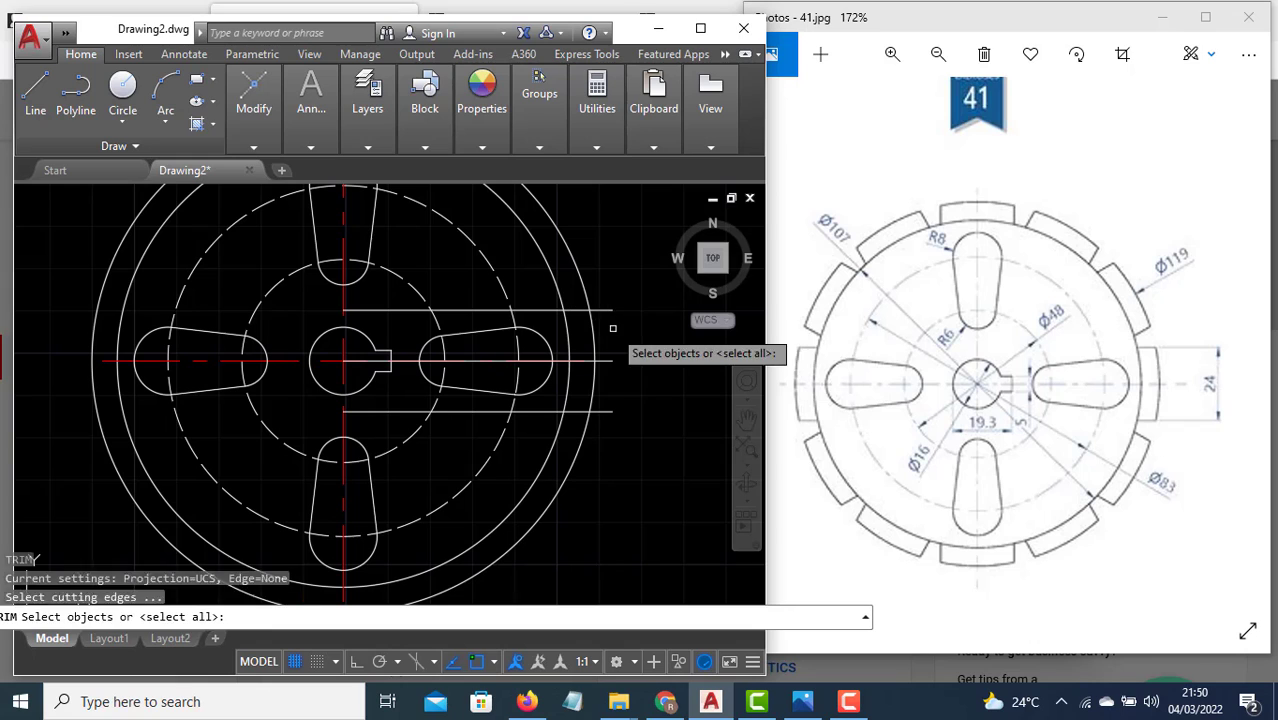
key(Return)
click(605, 309)
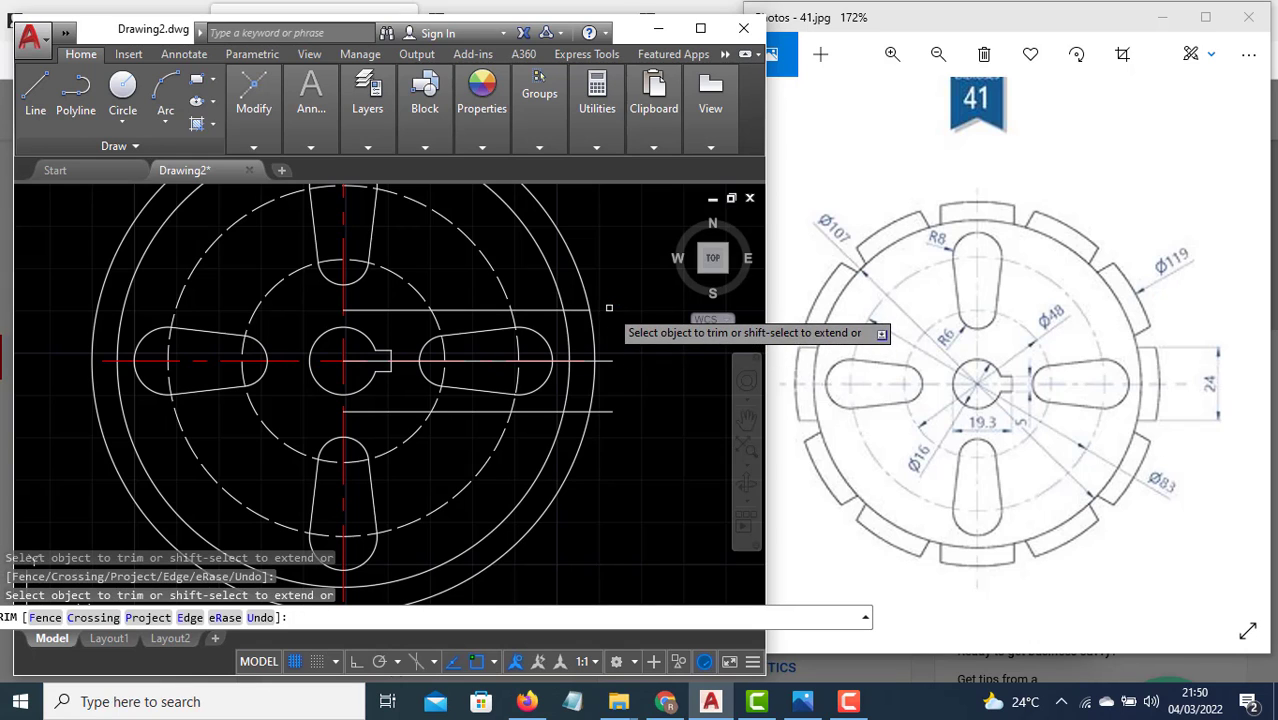
click(613, 411)
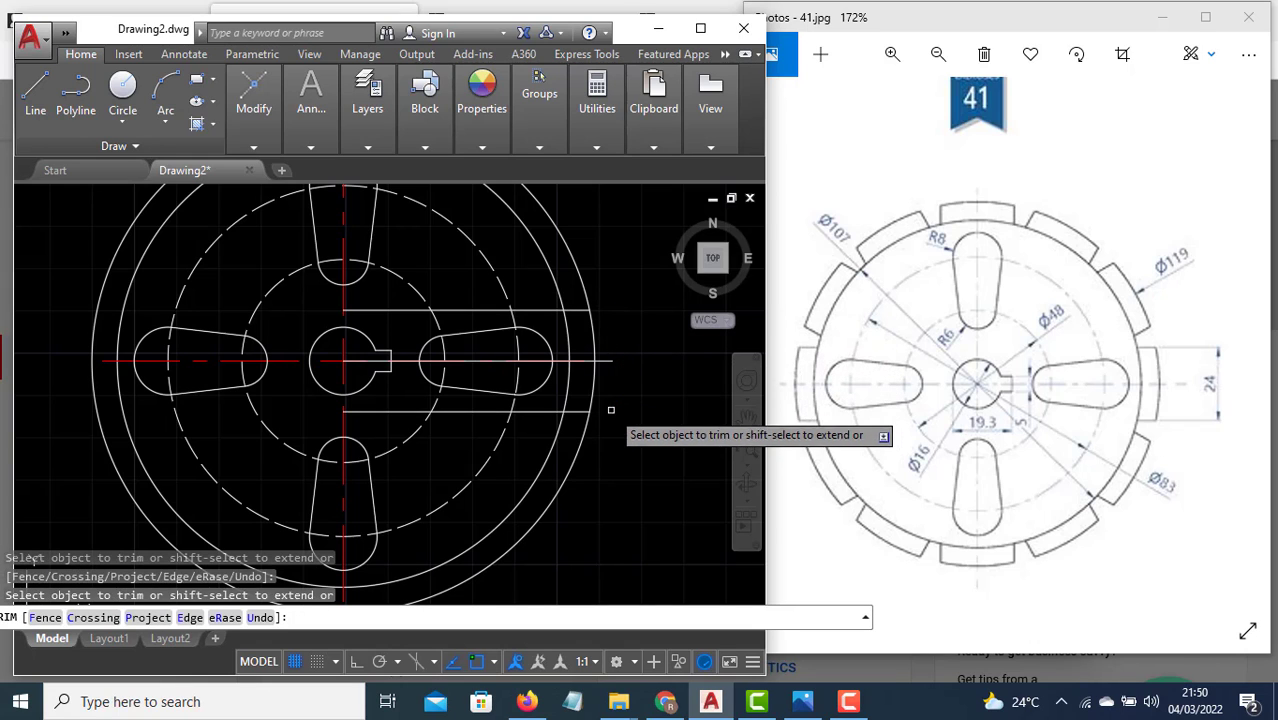
click(544, 308)
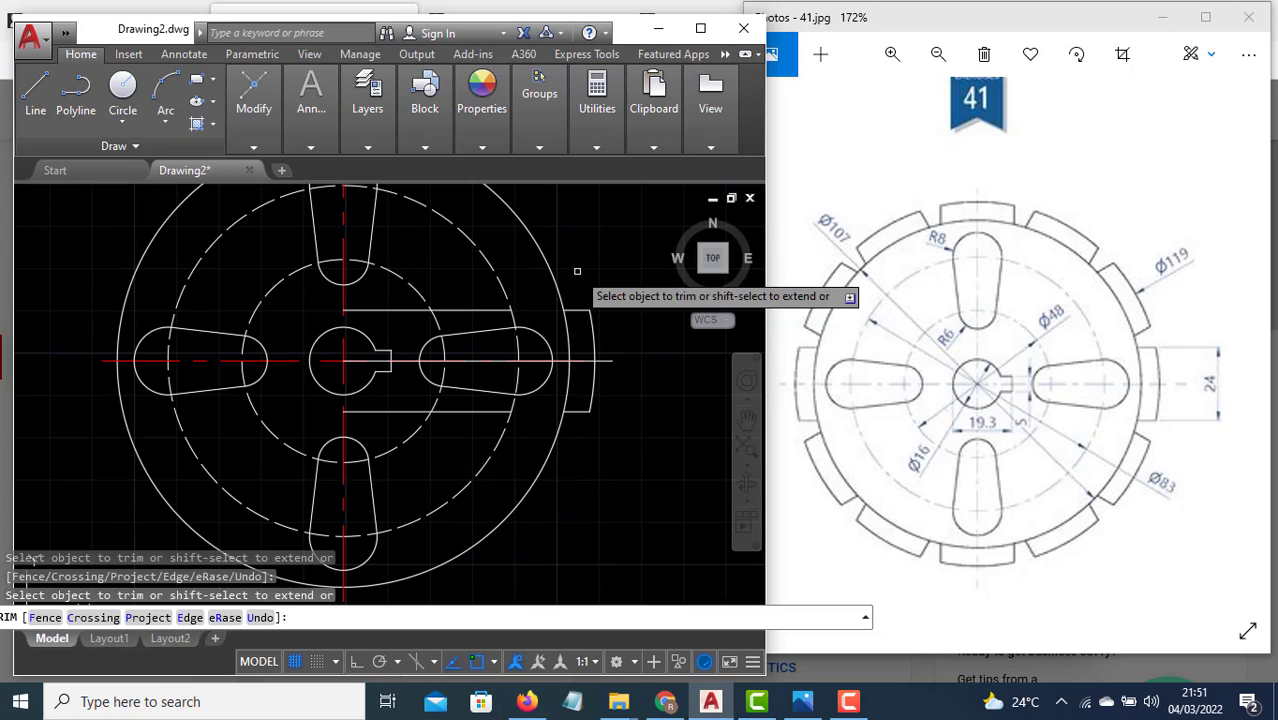
key(Escape)
Erase the leftover inner pieces of the two offset lines and the horizontal construction line between them.
click(475, 311)
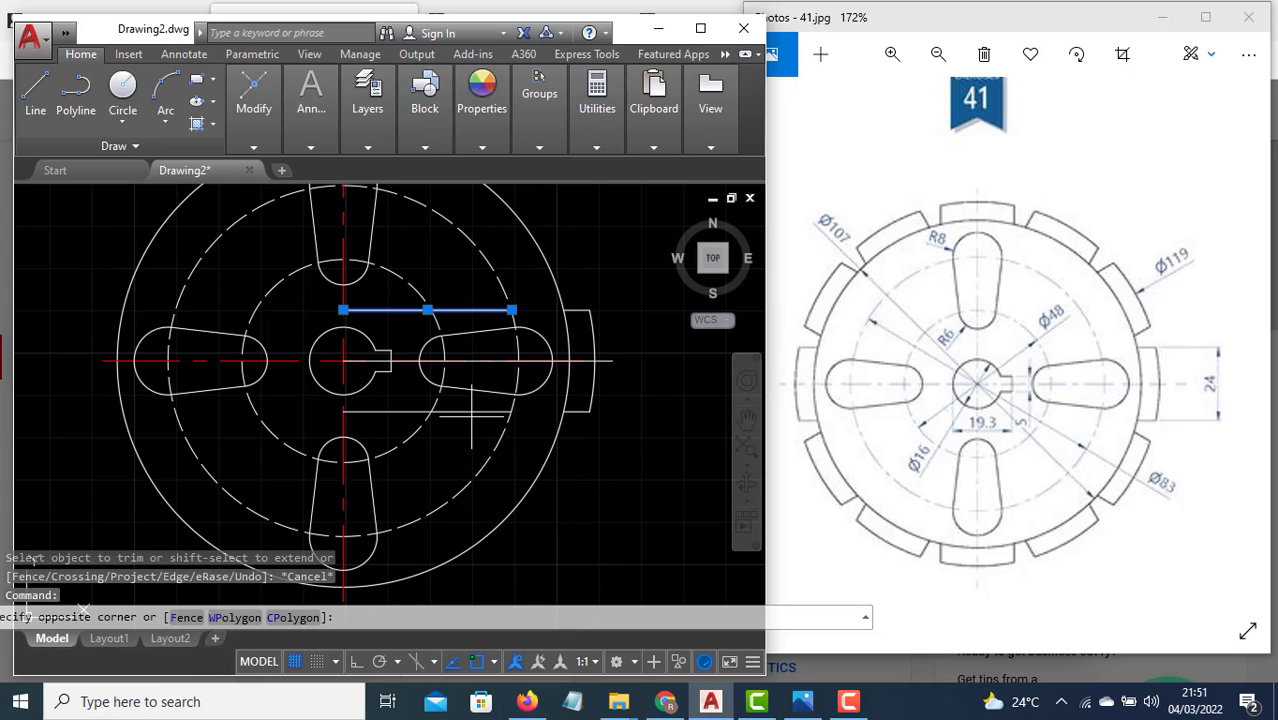
click(460, 402)
text(e)
key(Return)
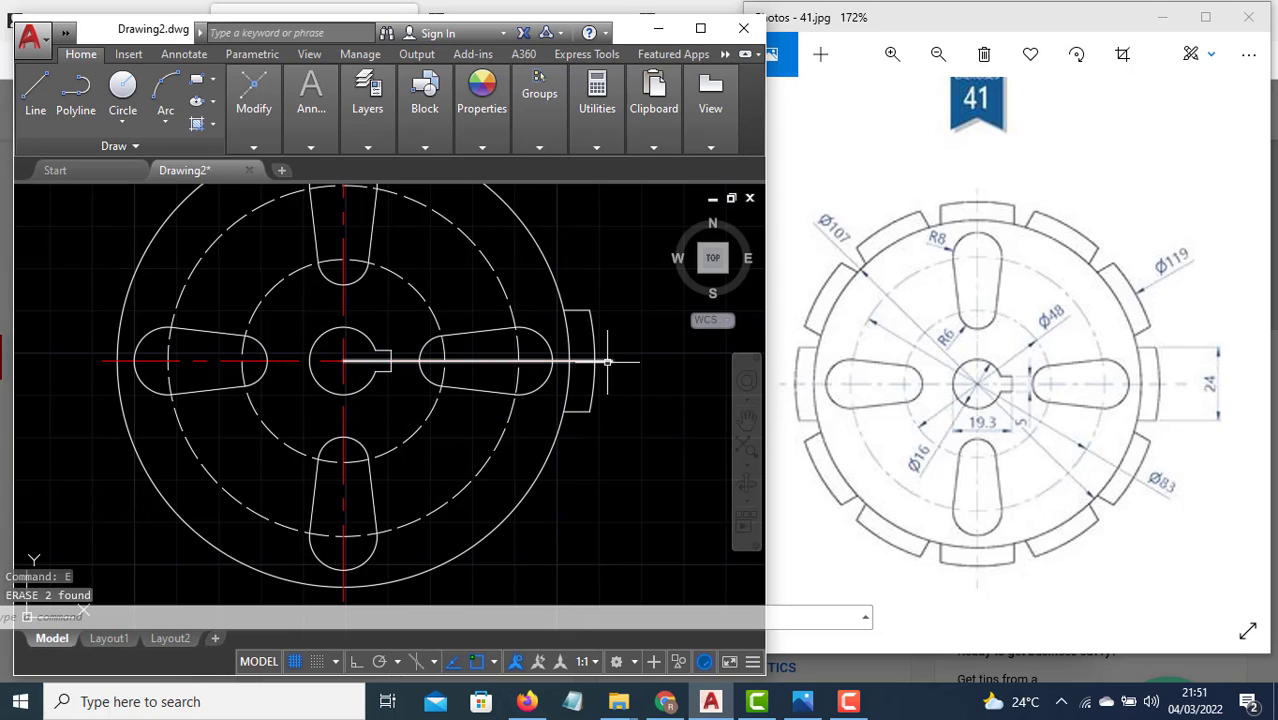
click(607, 362)
click(611, 360)
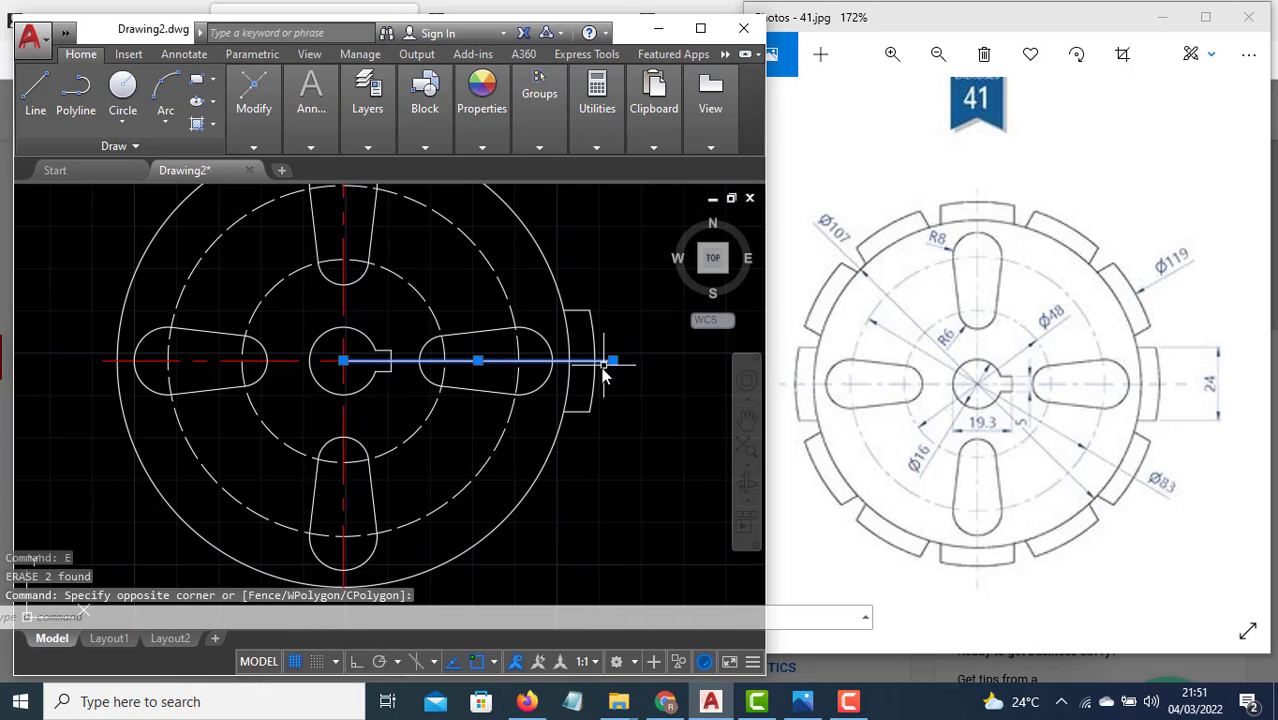
text(e)
key(Return)
Create a polar array of the tooth's two side lines and outer arc around the bore centre, with 12 items spaced 30 degrees over 360 degrees.
text(a)
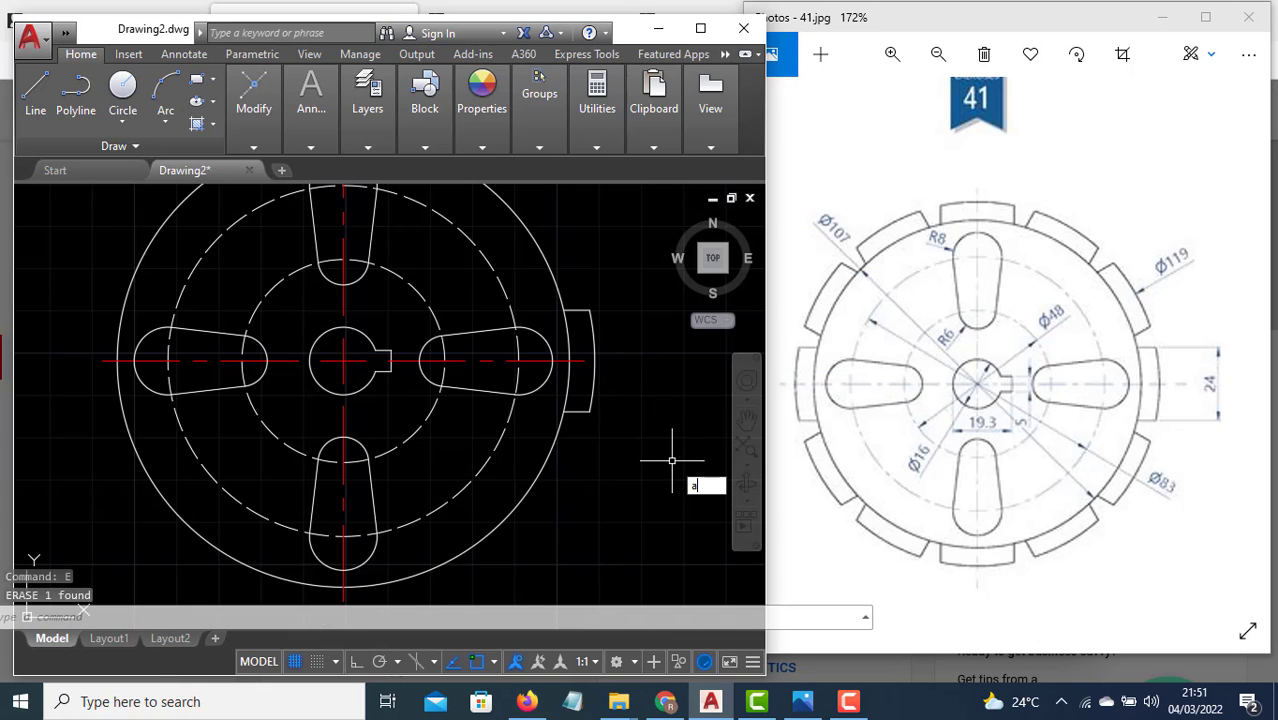
text(rra)
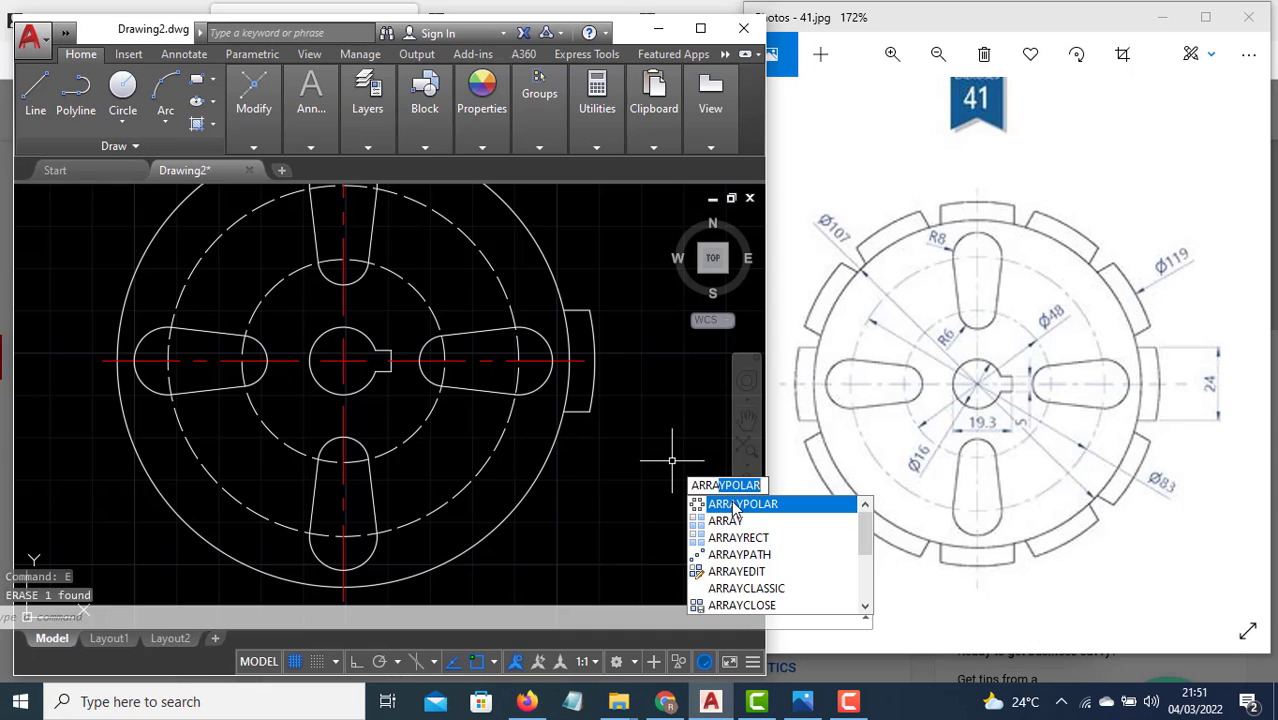
click(742, 504)
click(624, 428)
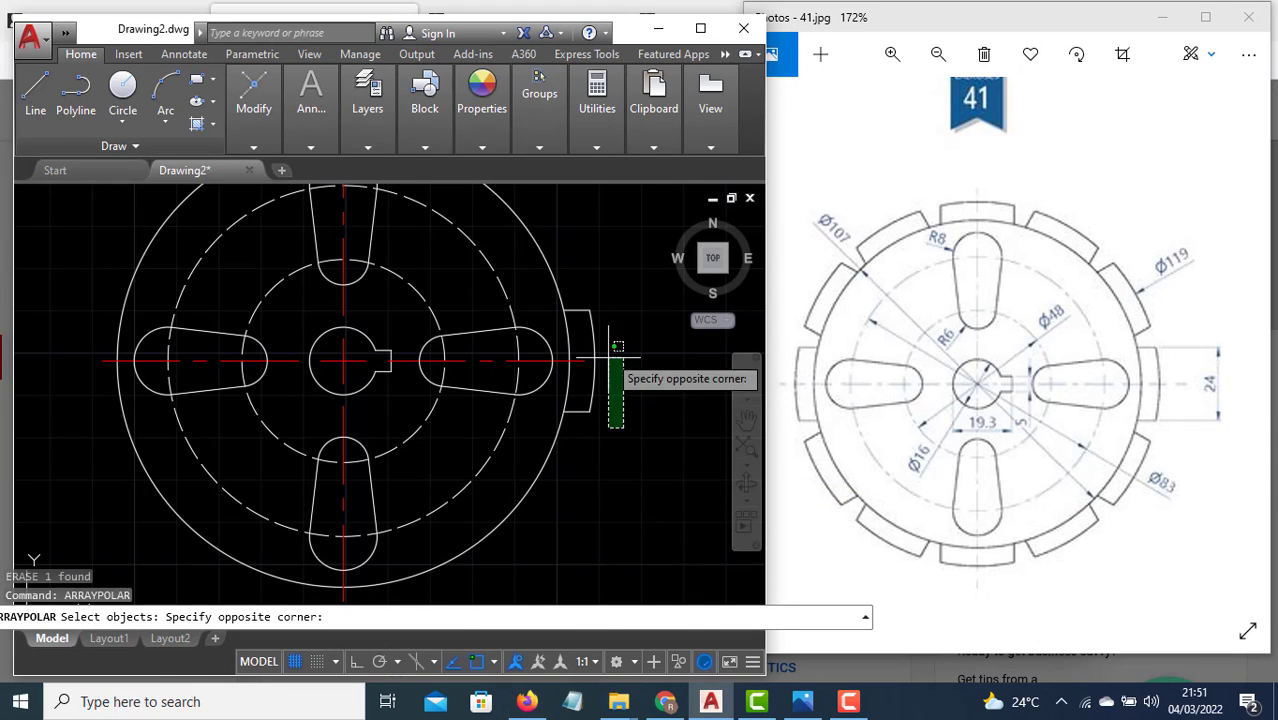
click(589, 269)
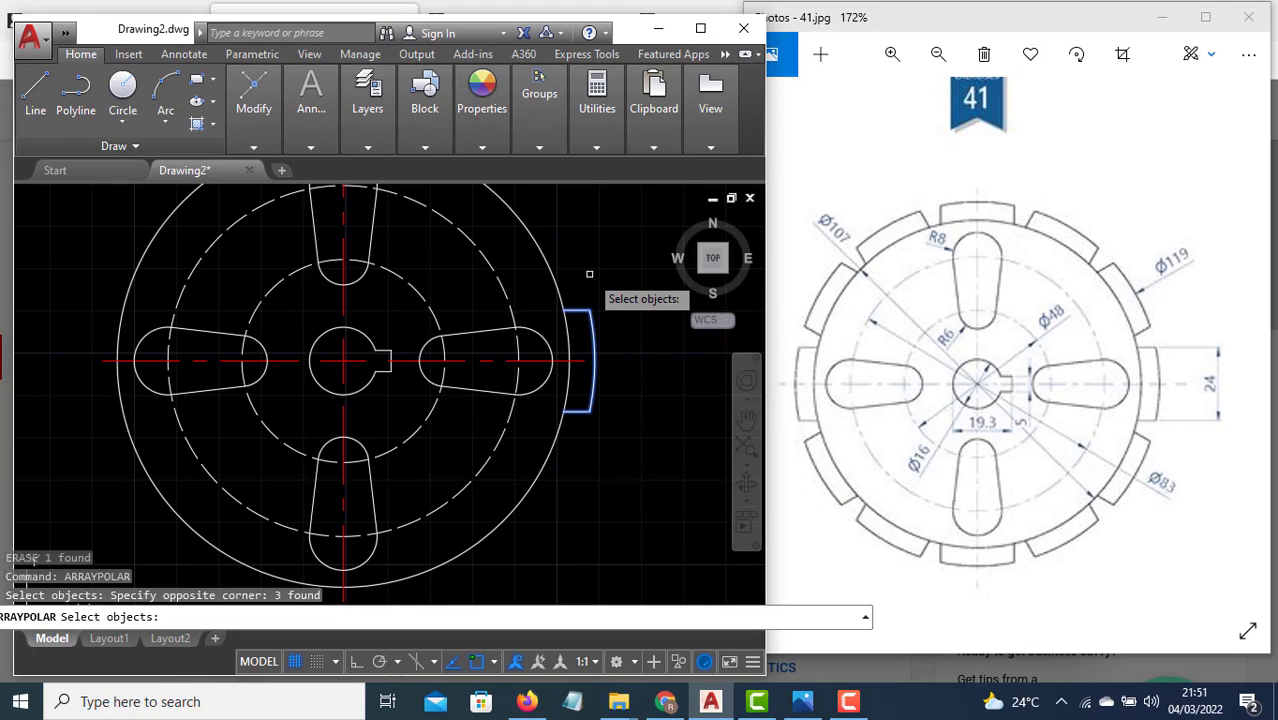
key(Return)
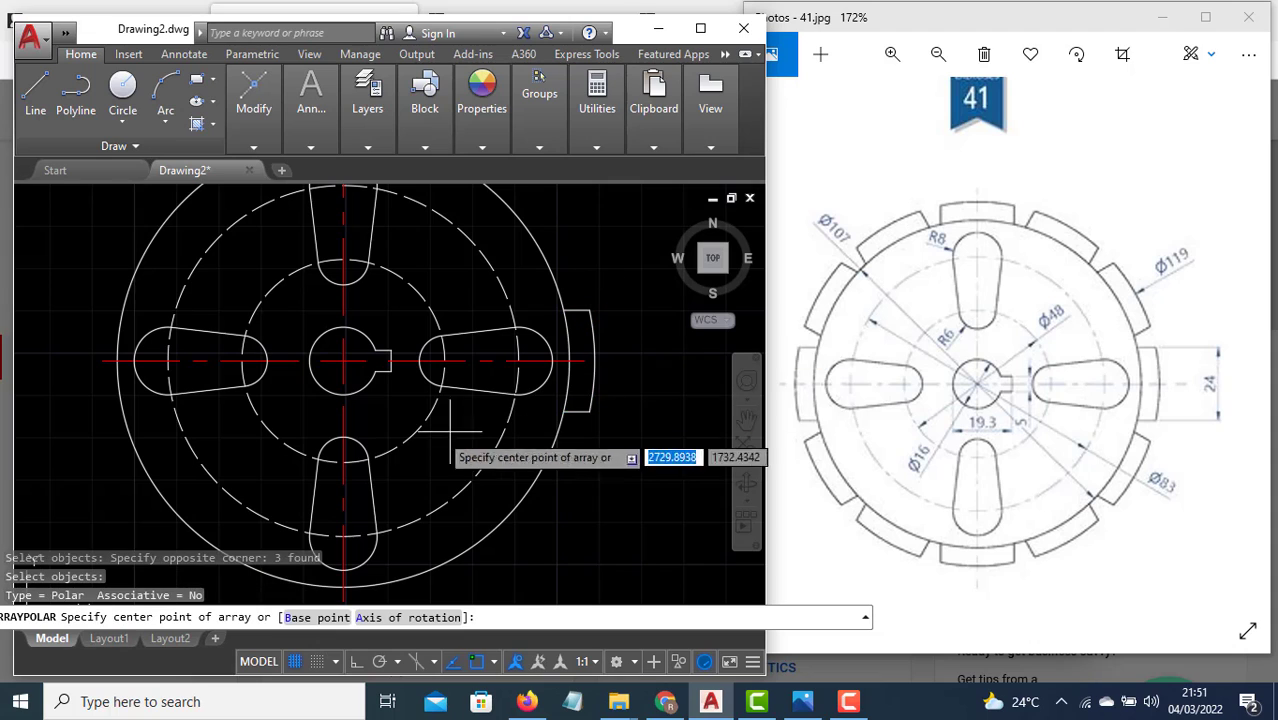
click(342, 360)
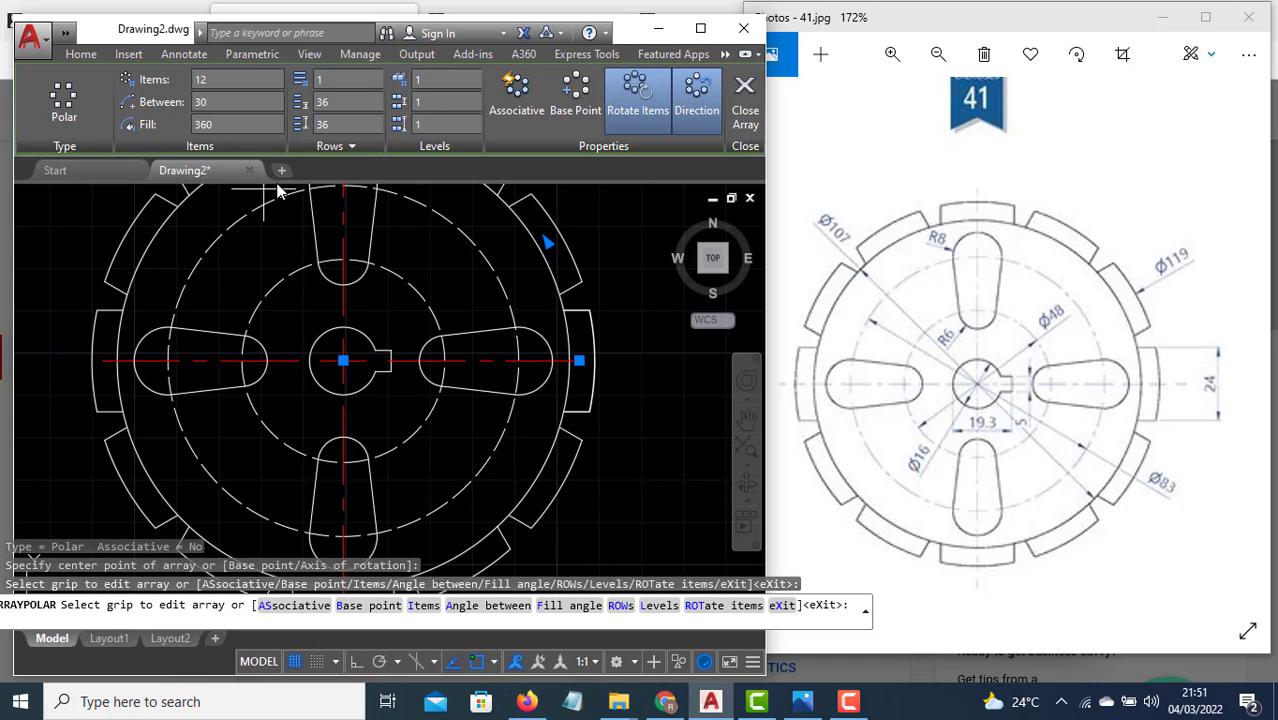
scroll(404, 465, down, 1)
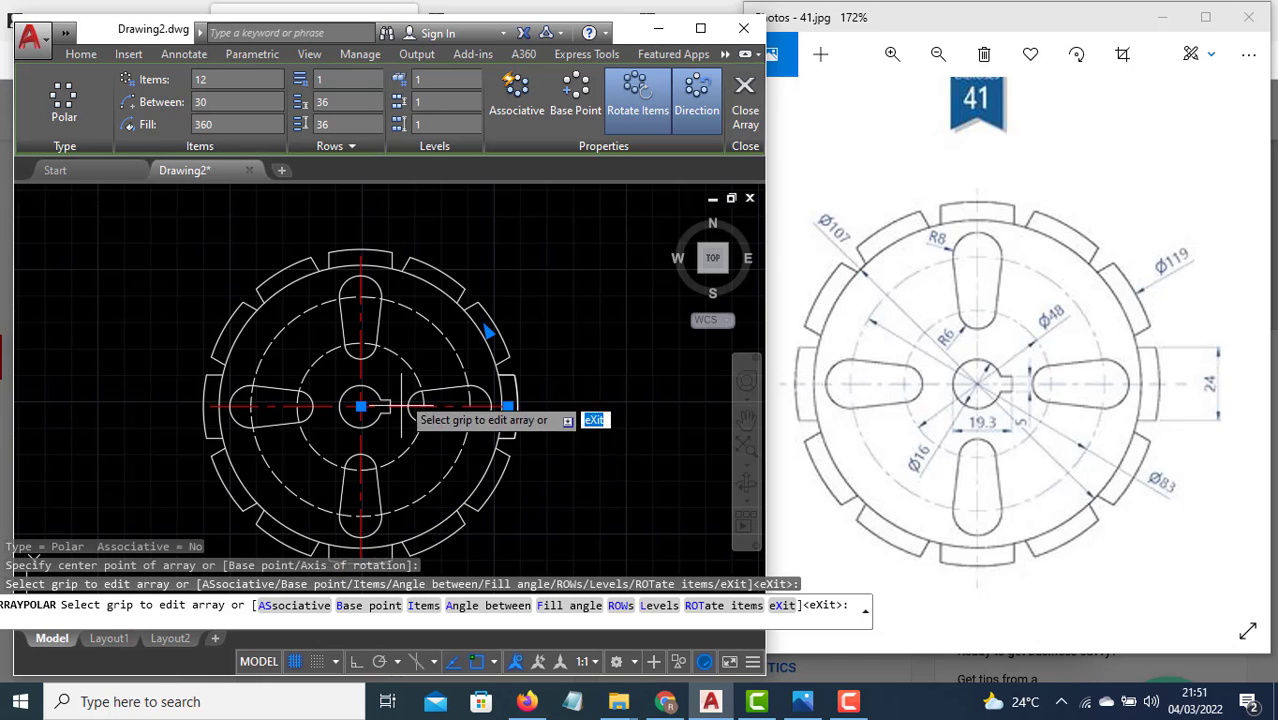
scroll(414, 318, down, 1)
scroll(400, 388, up, 2)
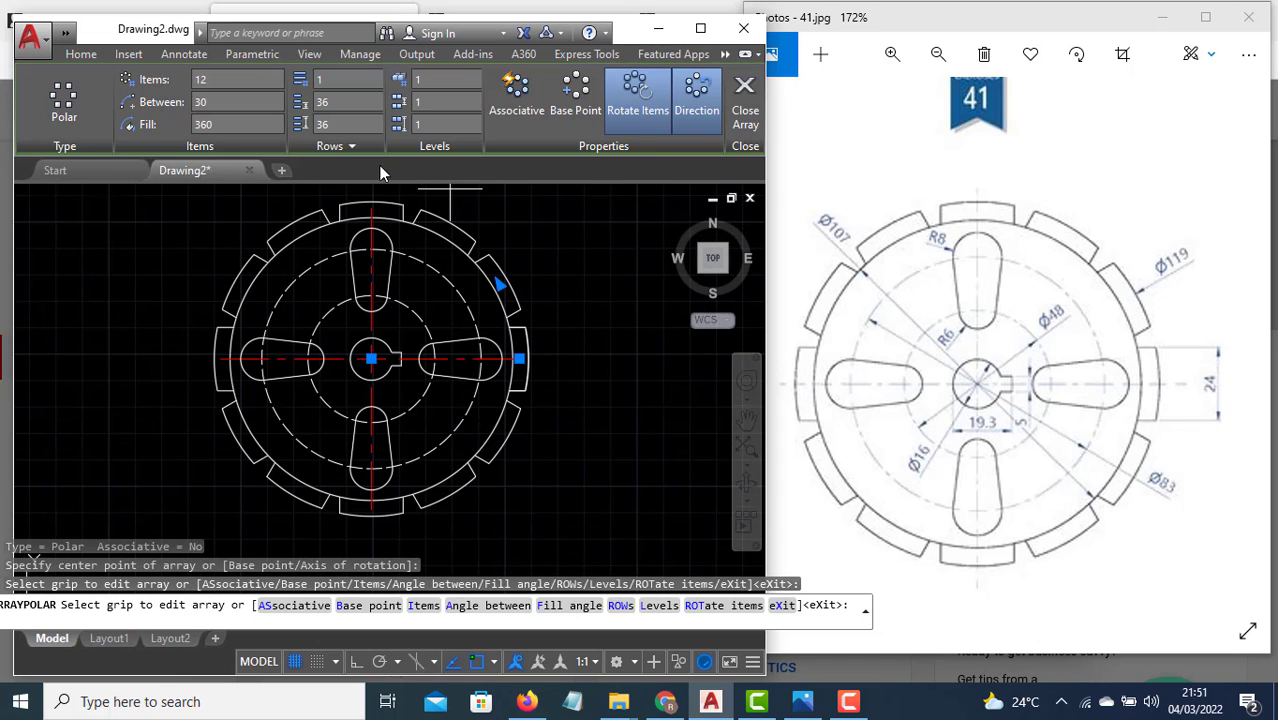
key(Return)
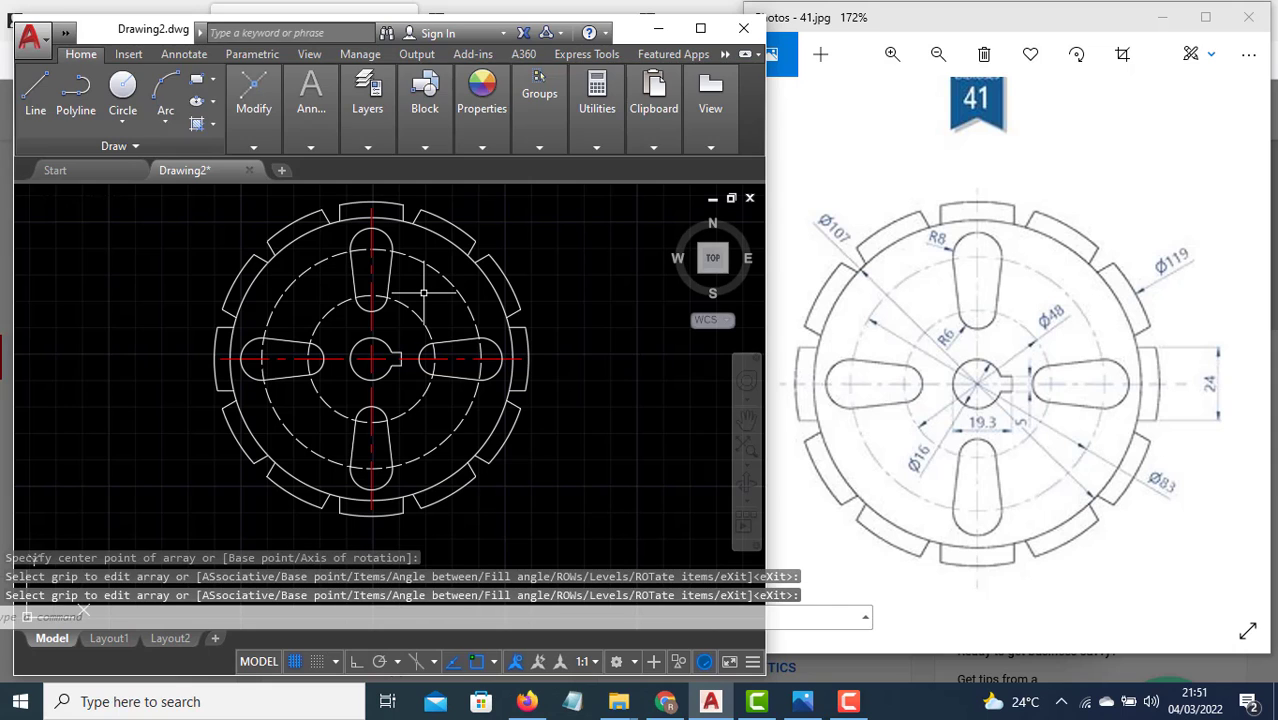
Add diameter dimensions to a tooth's outer arc and the solid rim circle, placing both texts outside the wheel as in the reference.
middle_drag(434, 285, 454, 310)
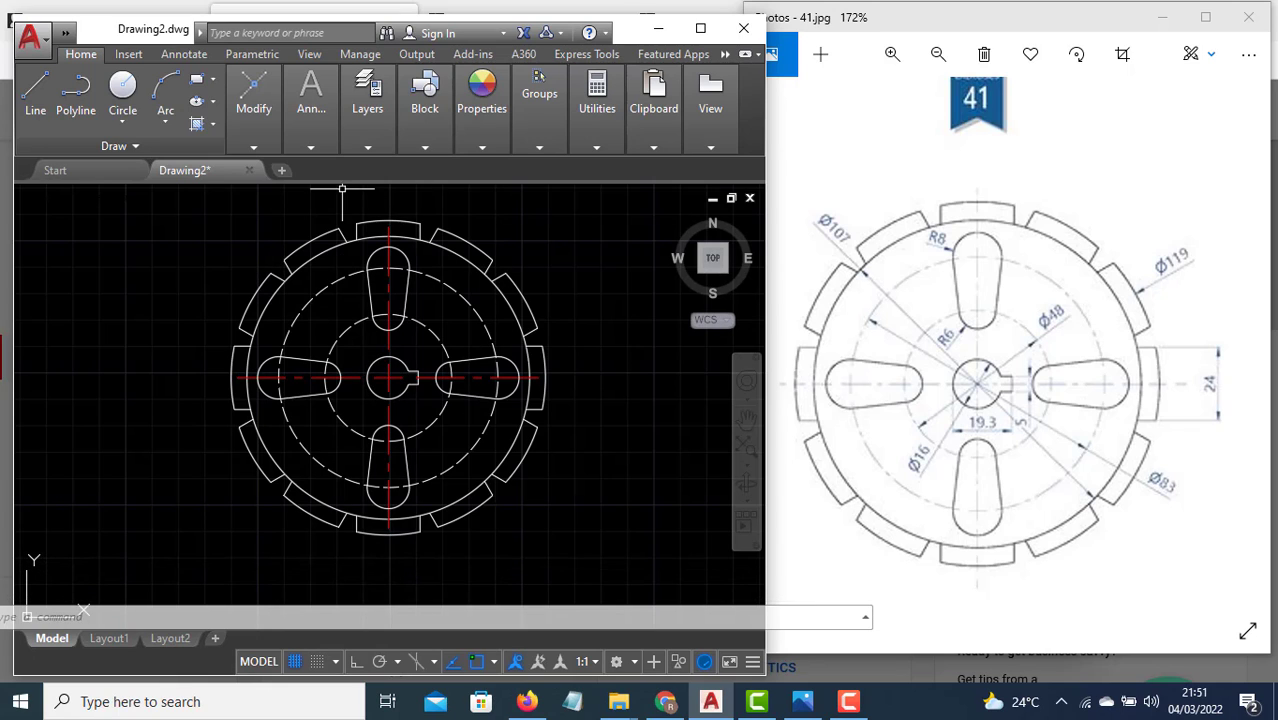
click(311, 148)
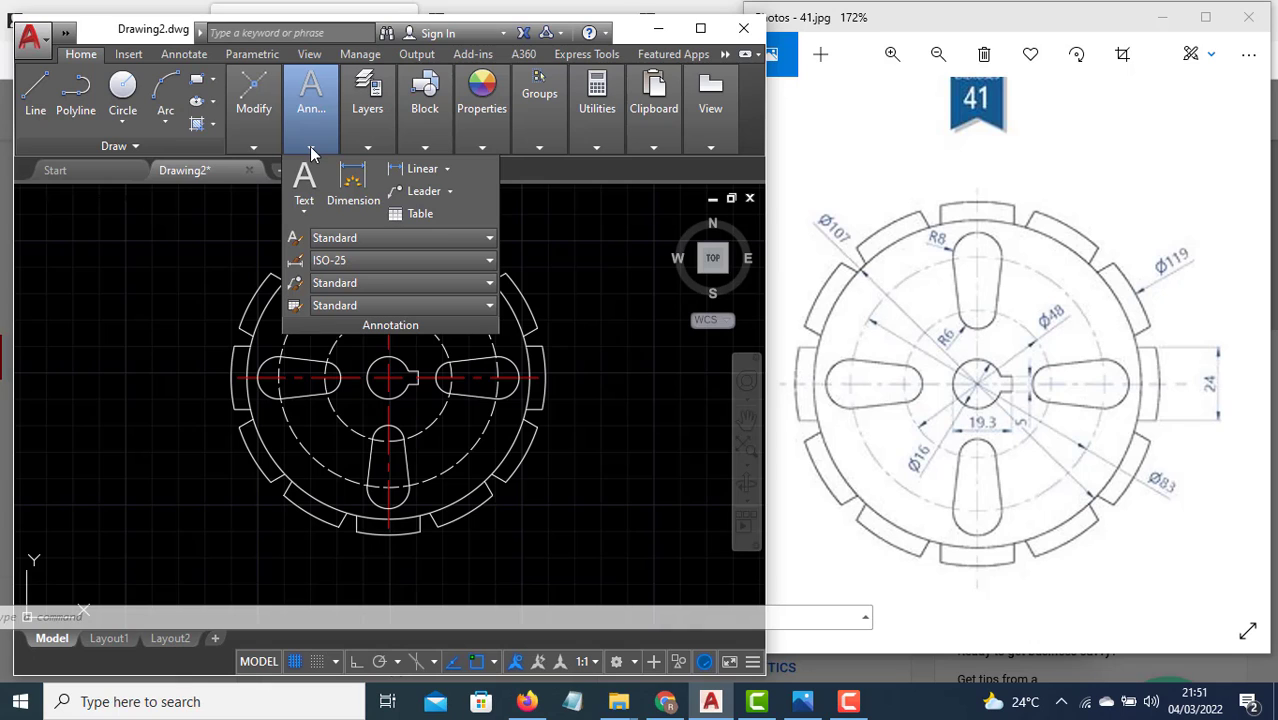
click(447, 172)
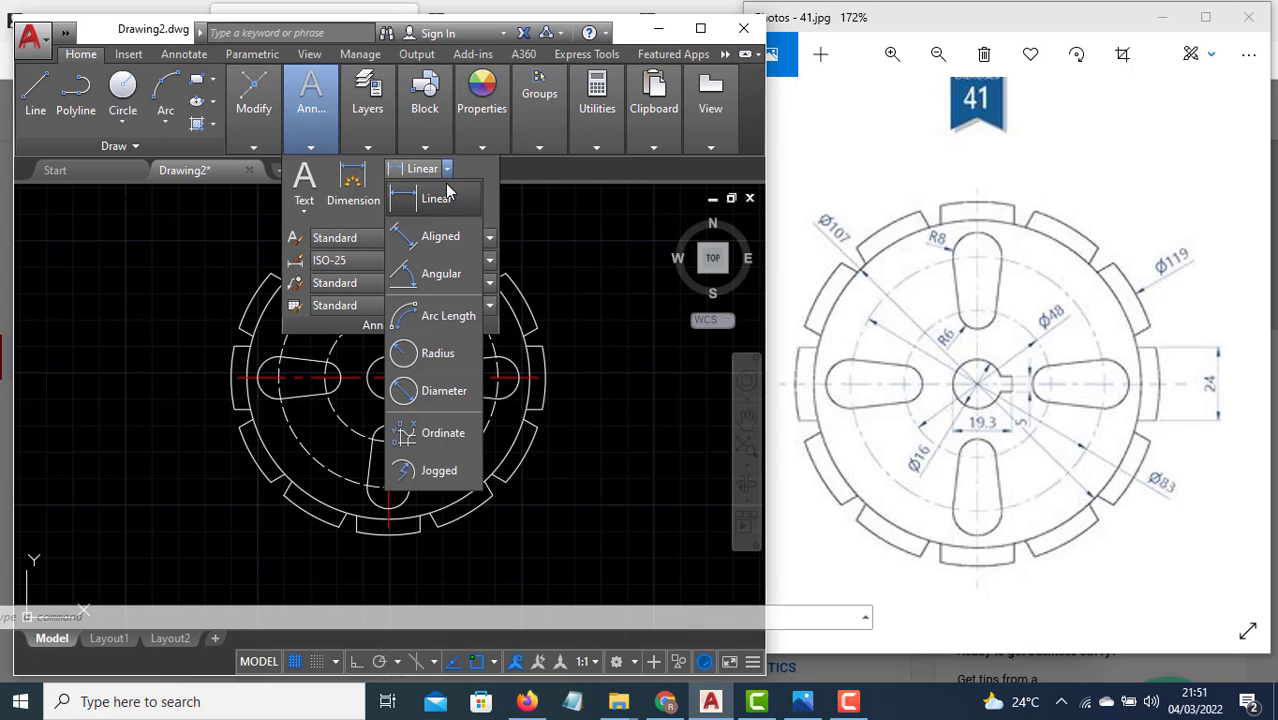
click(428, 394)
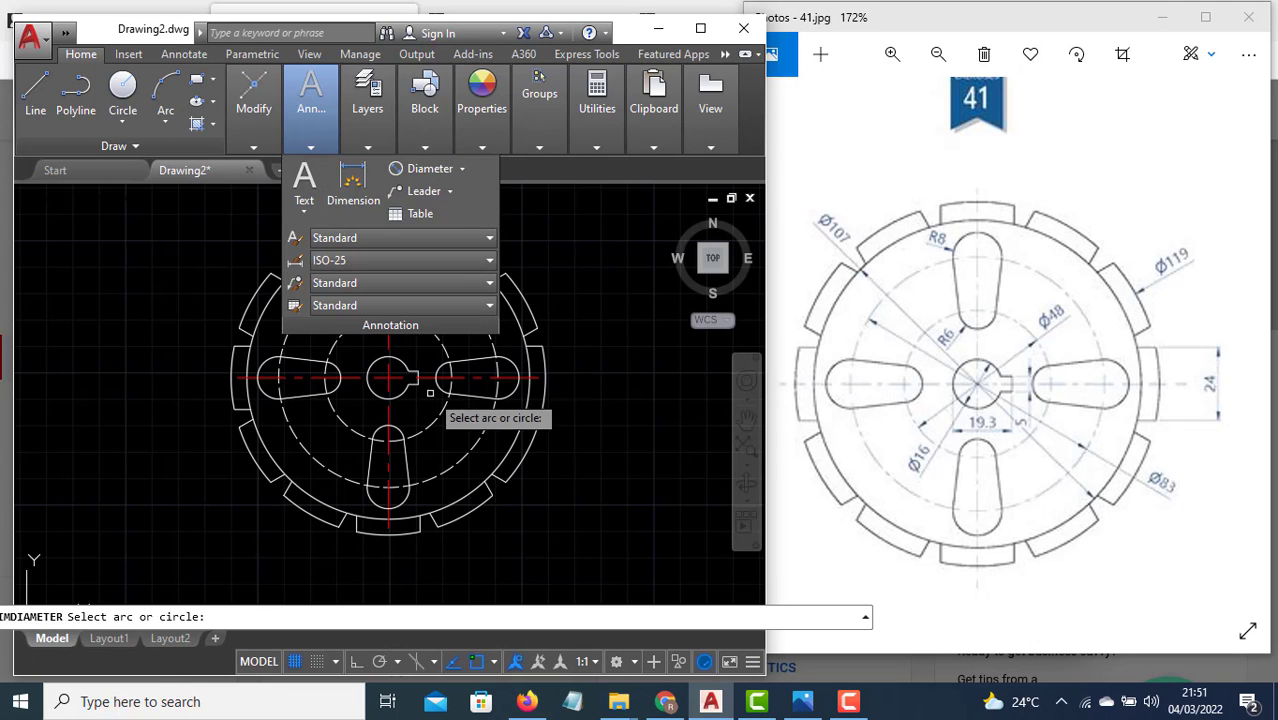
click(523, 293)
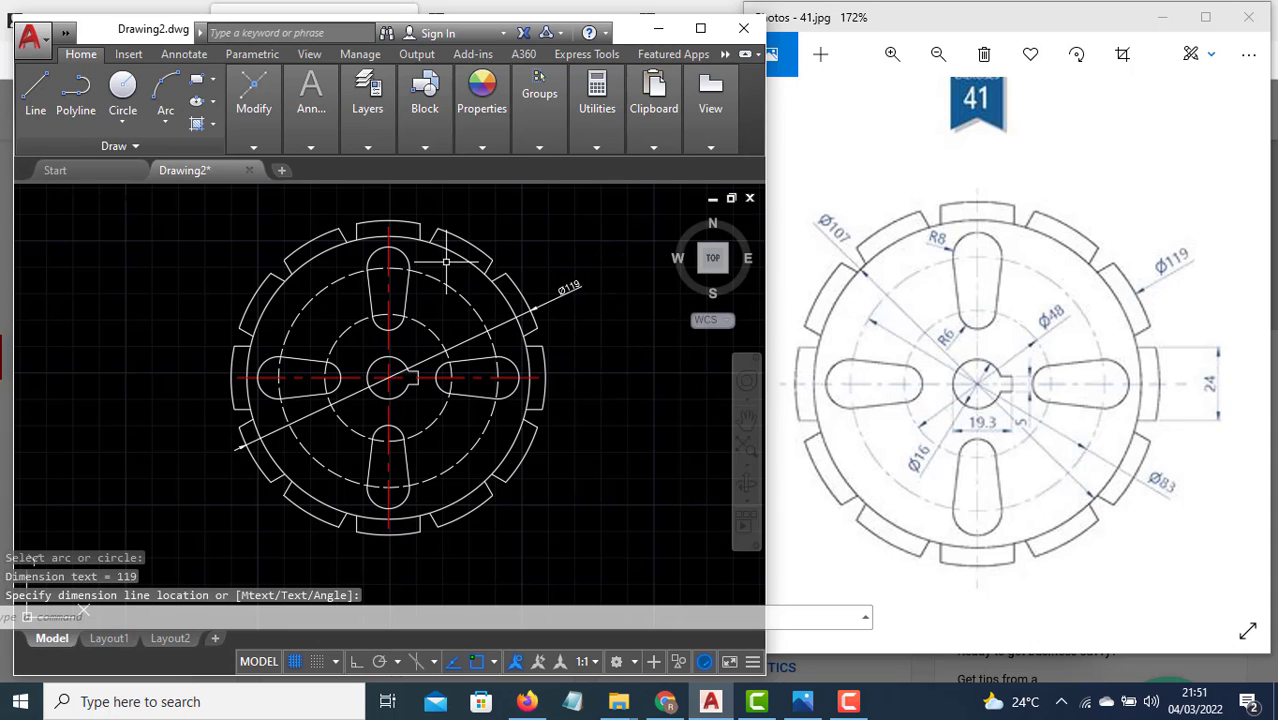
click(413, 262)
key(Return)
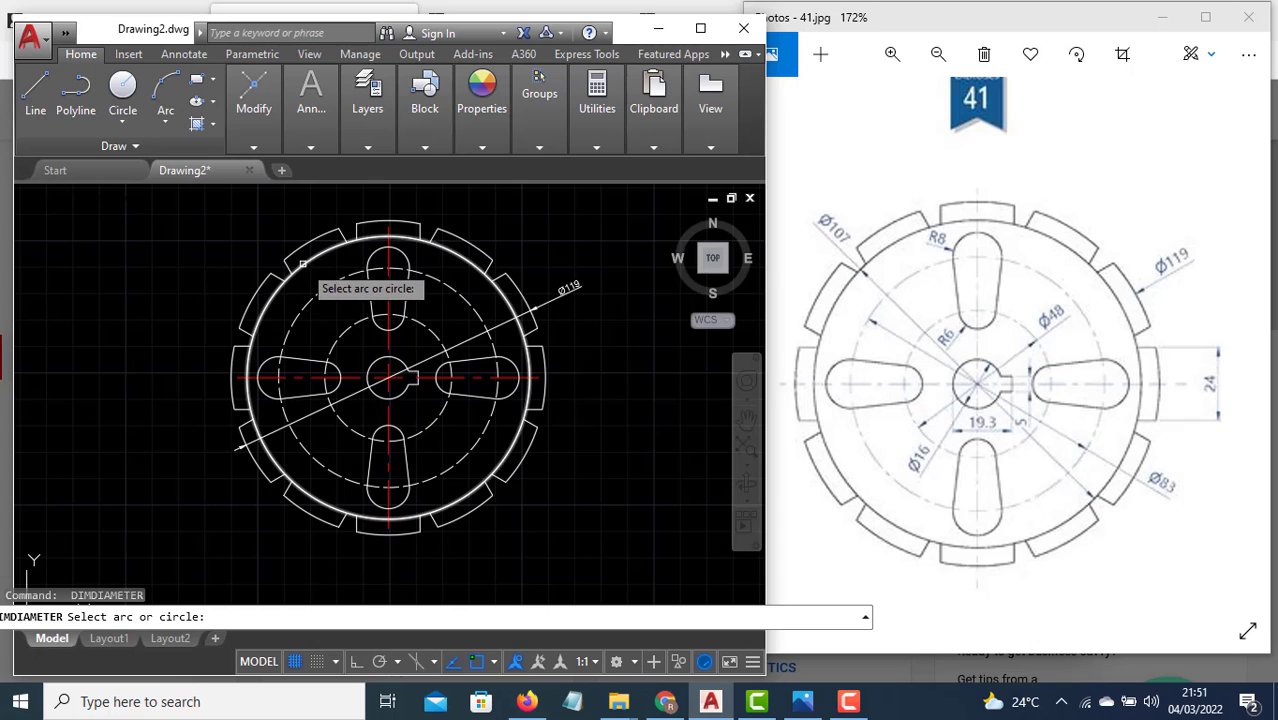
click(282, 271)
click(258, 248)
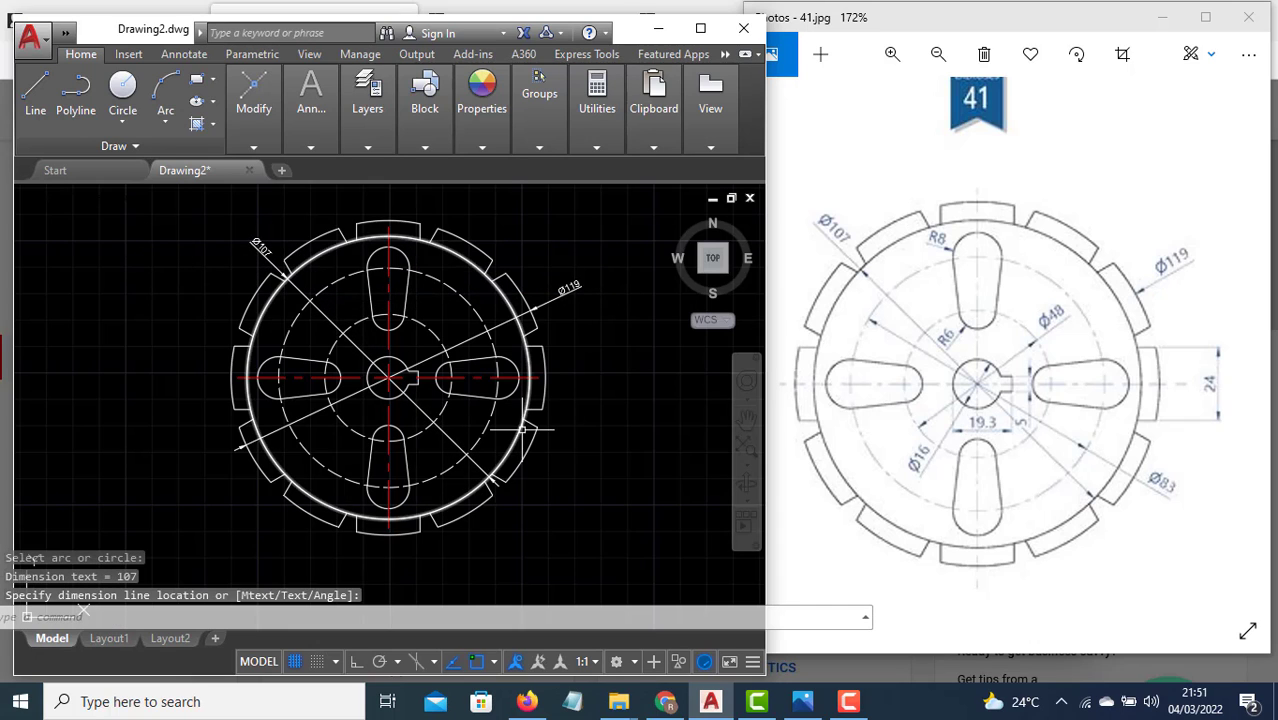
Add diameter dimensions to the outer and inner dashed circles, placing the texts to the lower right and upper right of the bore.
key(Return)
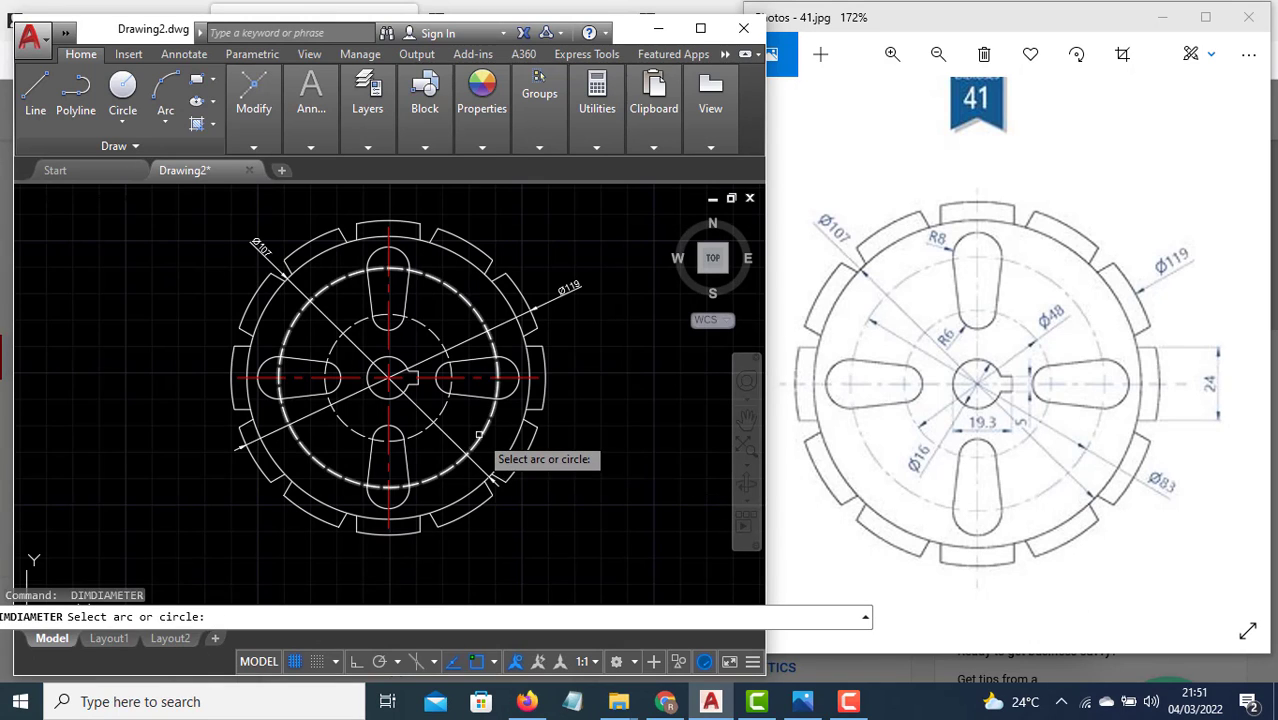
click(477, 436)
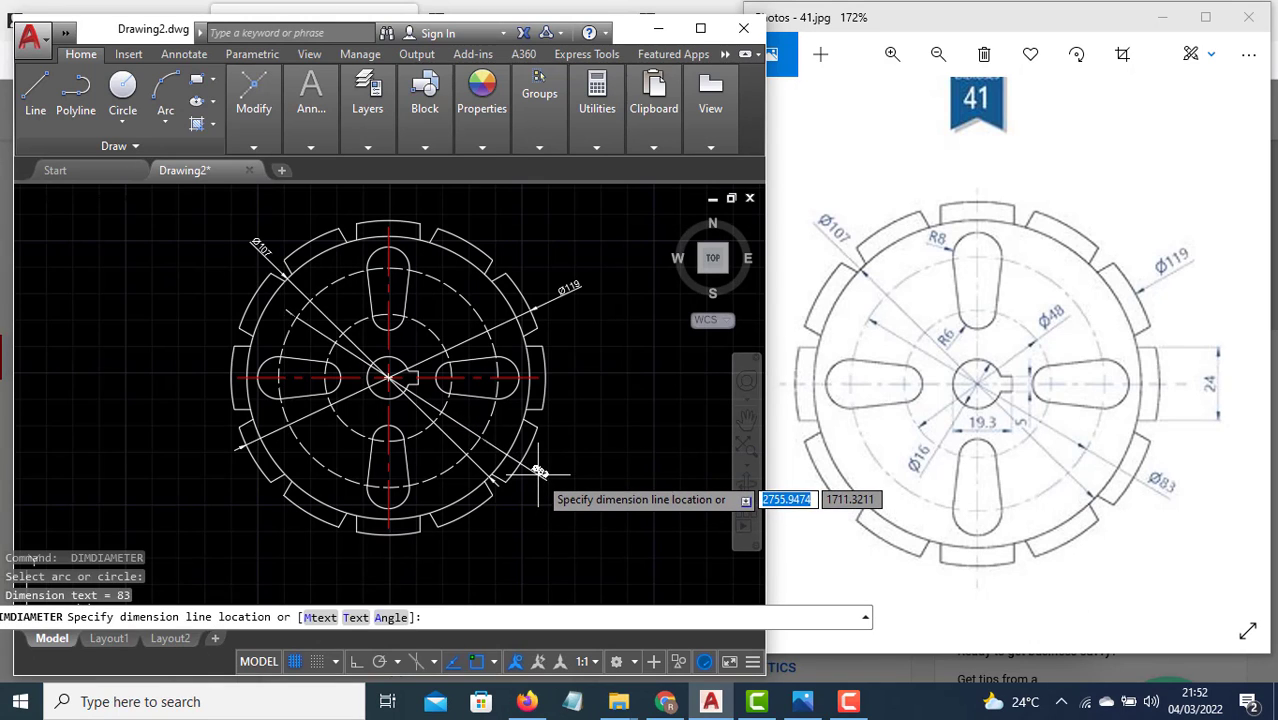
click(539, 472)
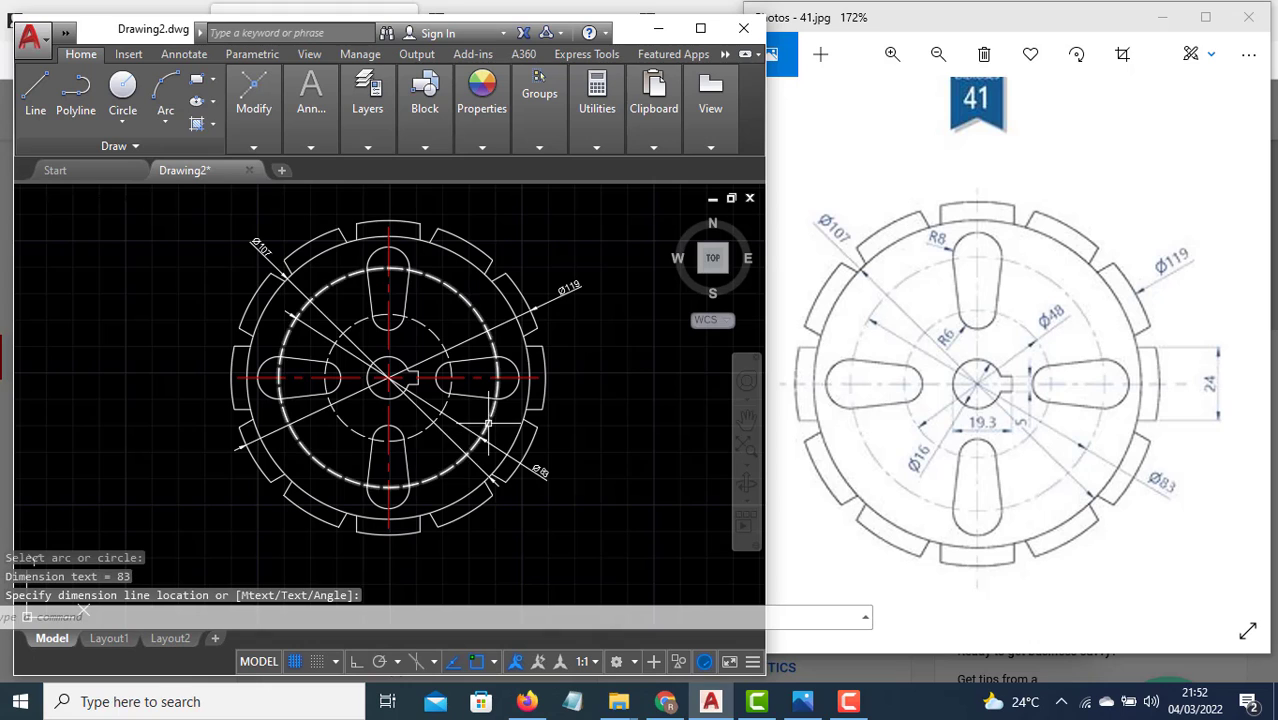
key(Return)
click(432, 333)
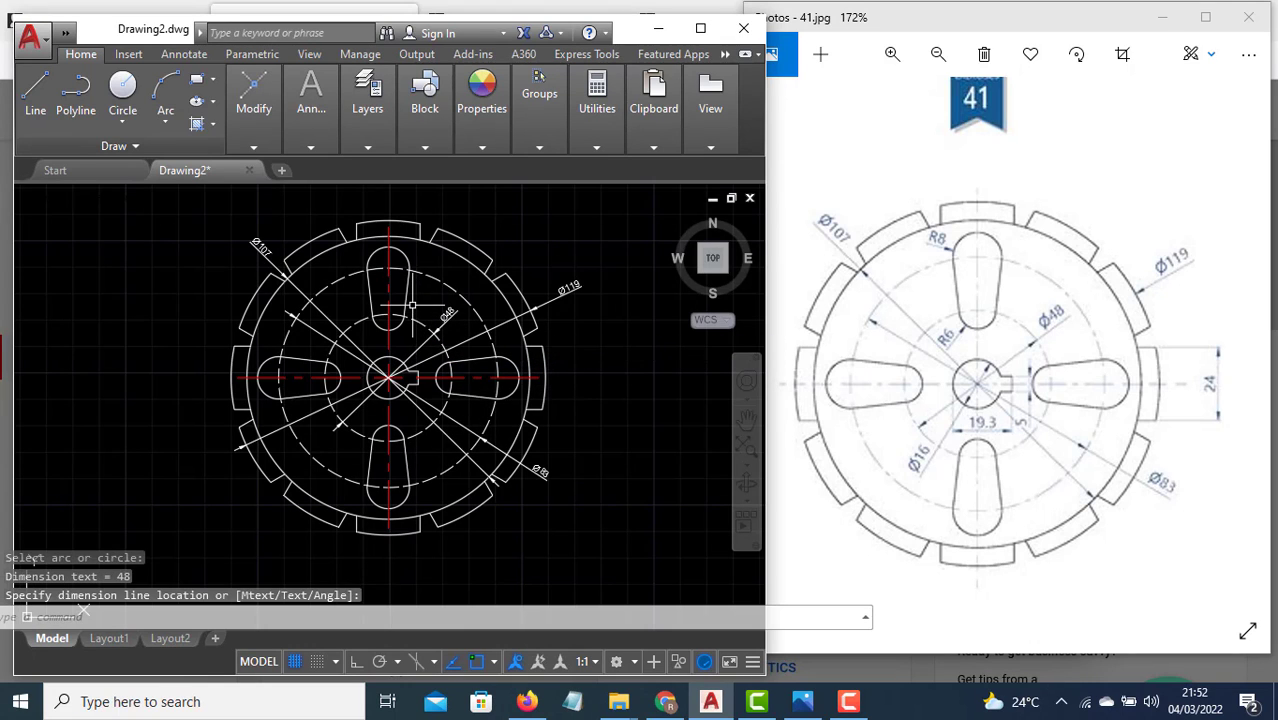
click(436, 321)
Add a diameter dimension to the central bore circle, with its text to the lower left of the bore.
key(Return)
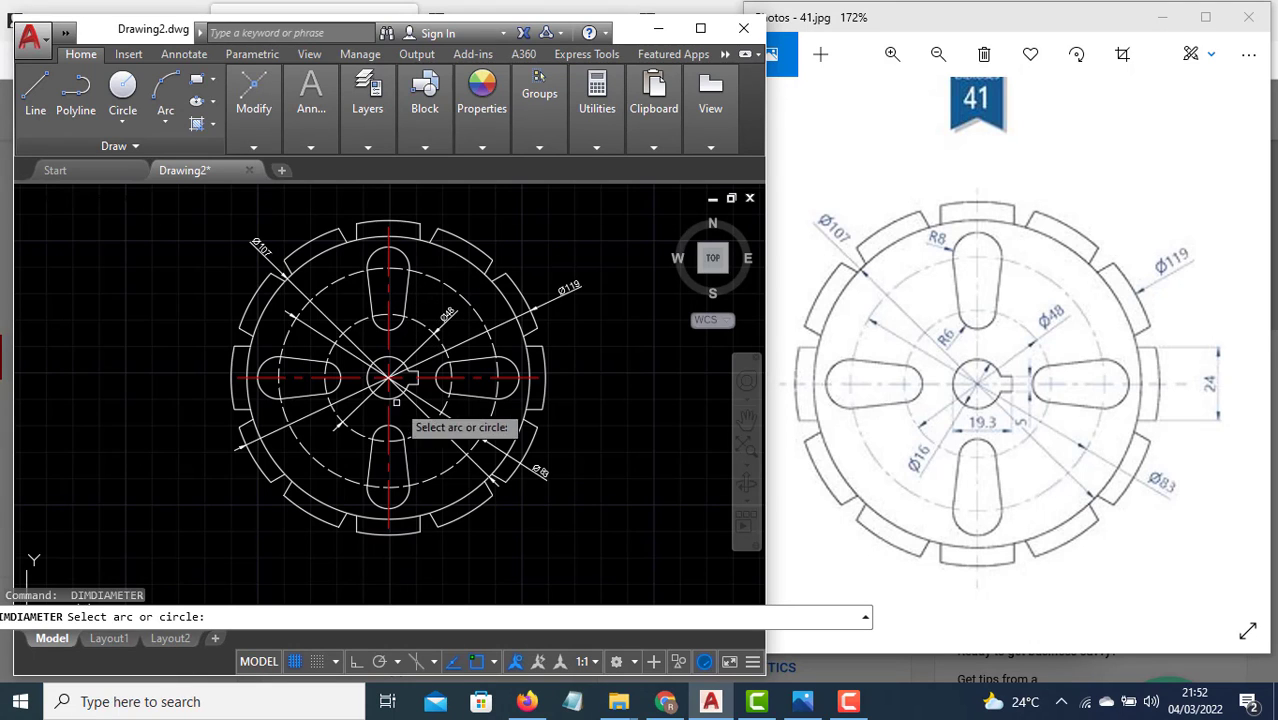
click(381, 398)
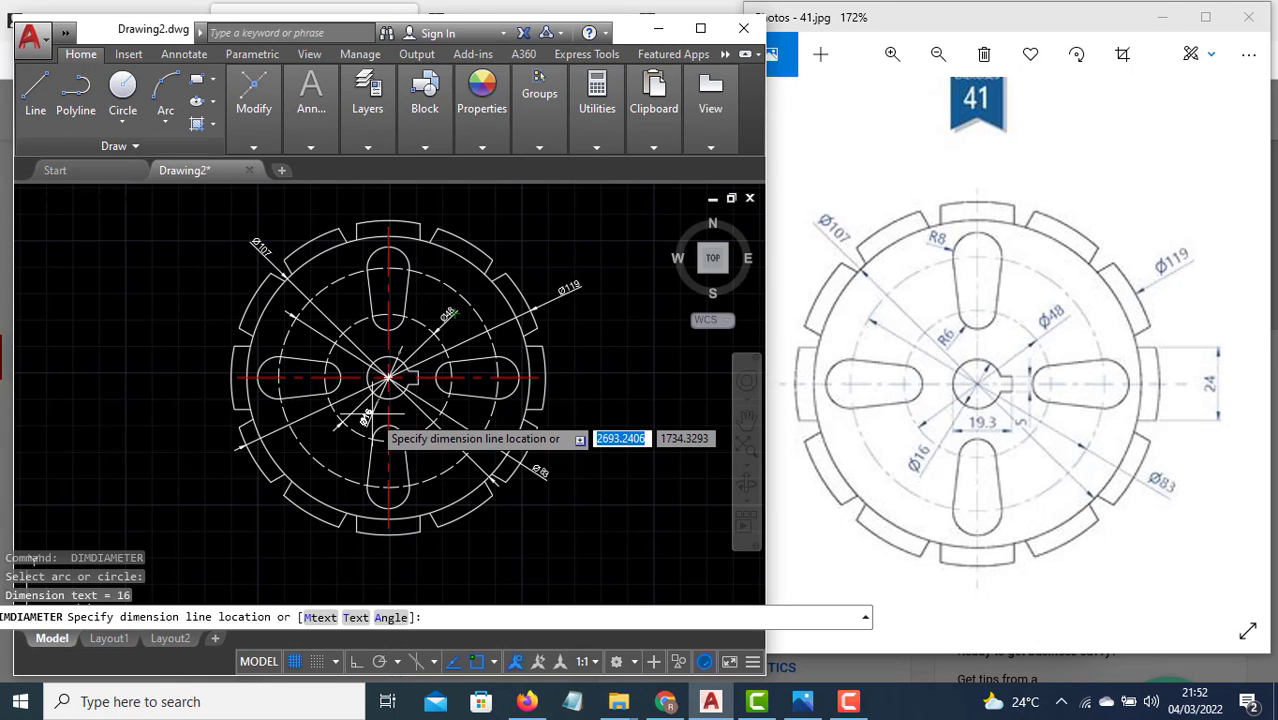
scroll(372, 411, down, 4)
scroll(375, 413, up, 10)
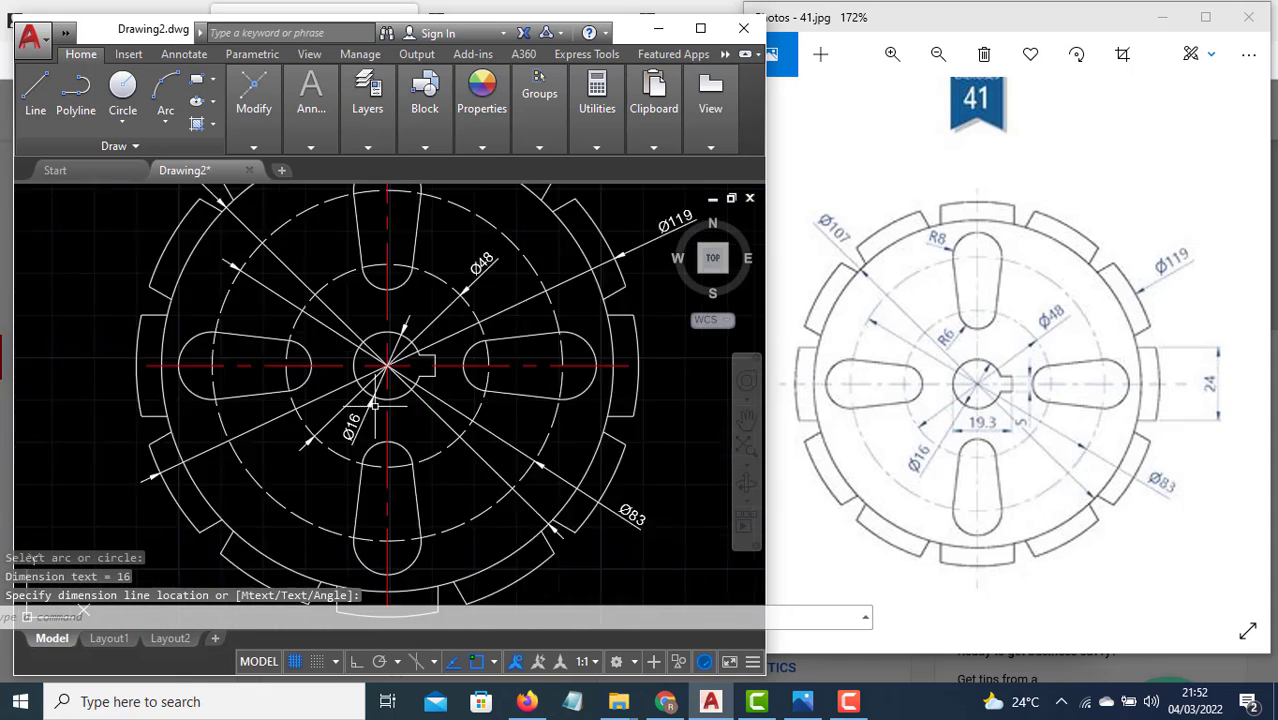
scroll(378, 416, down, 6)
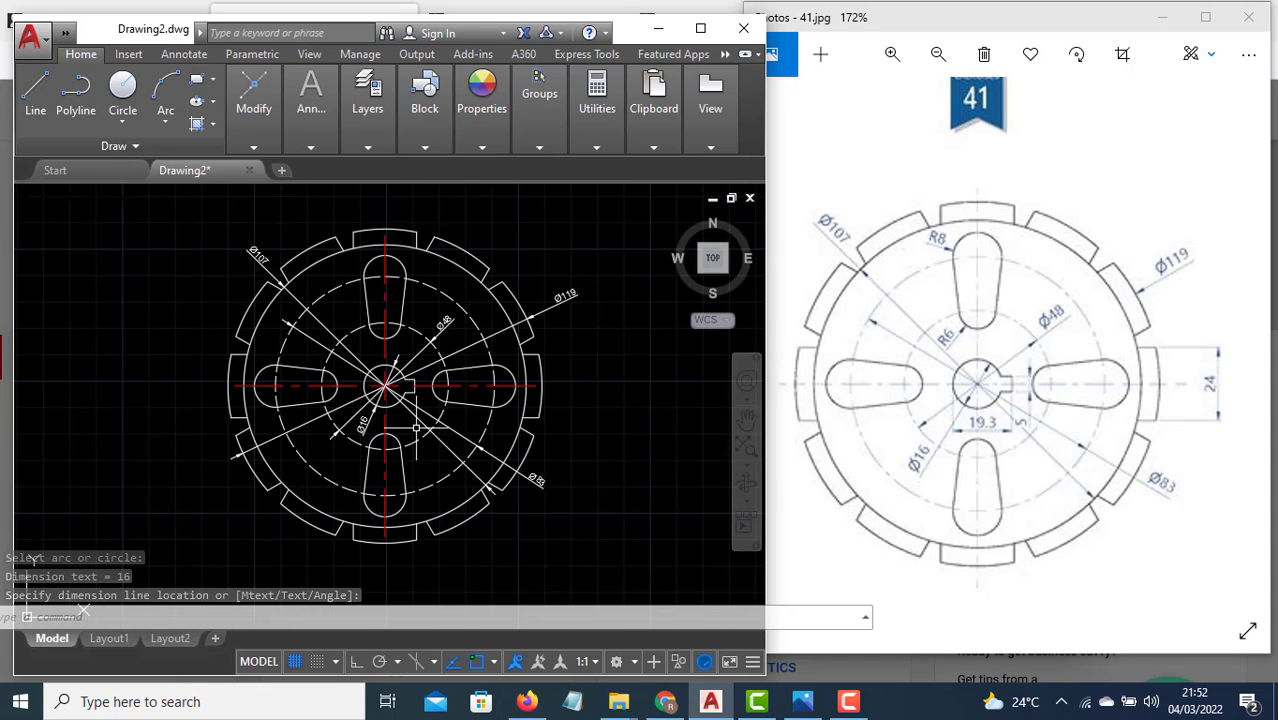
click(382, 418)
Add a radius dimension to the inner end arc of the upper slot, placing its text inside the slot.
click(311, 146)
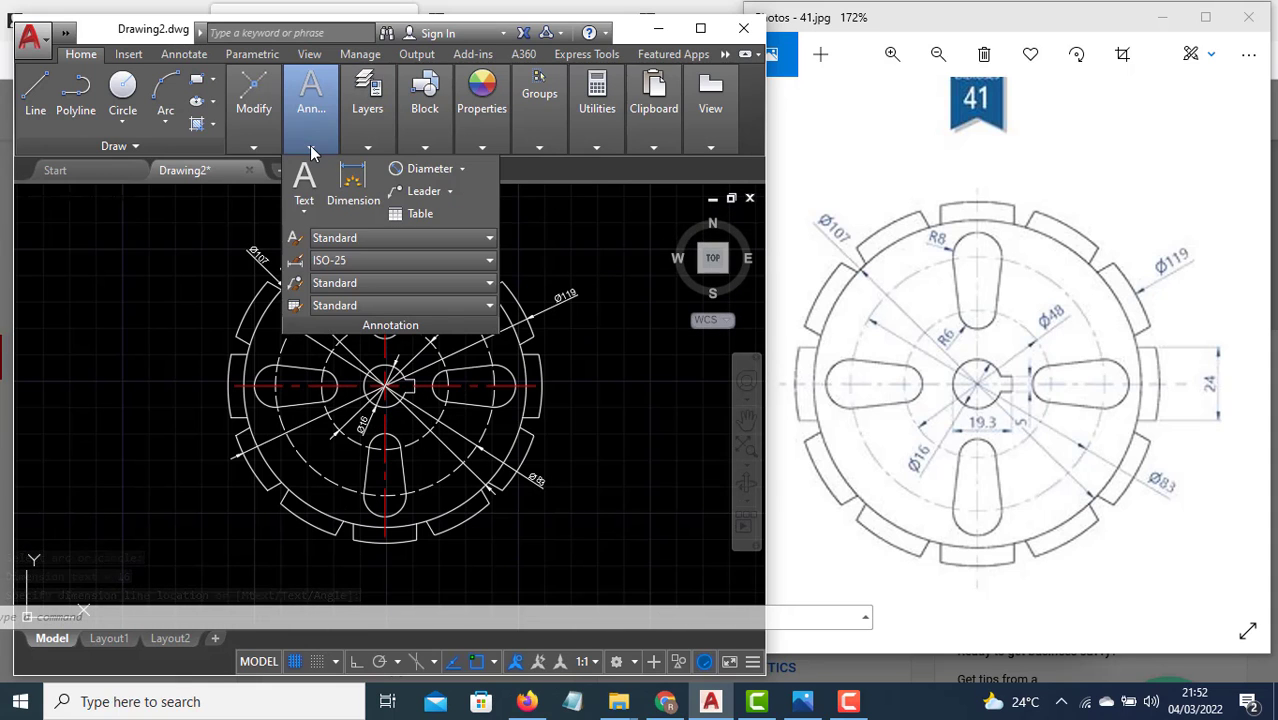
click(461, 174)
click(424, 348)
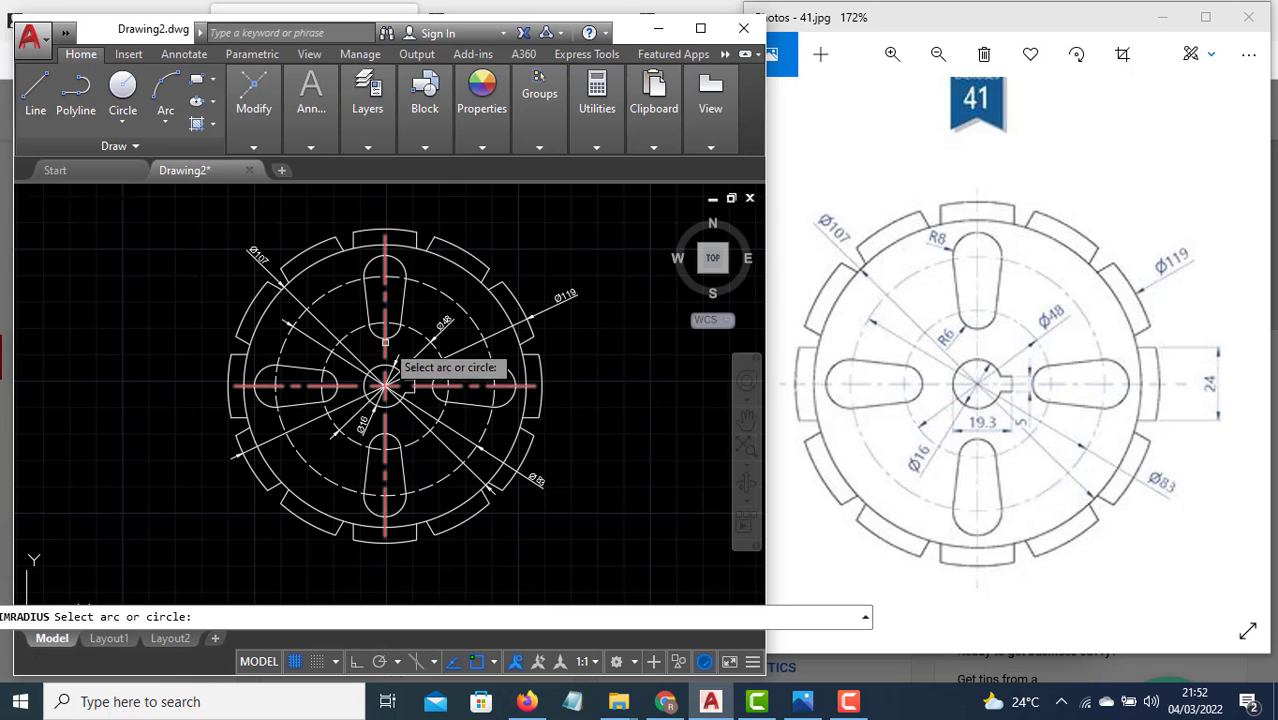
click(380, 339)
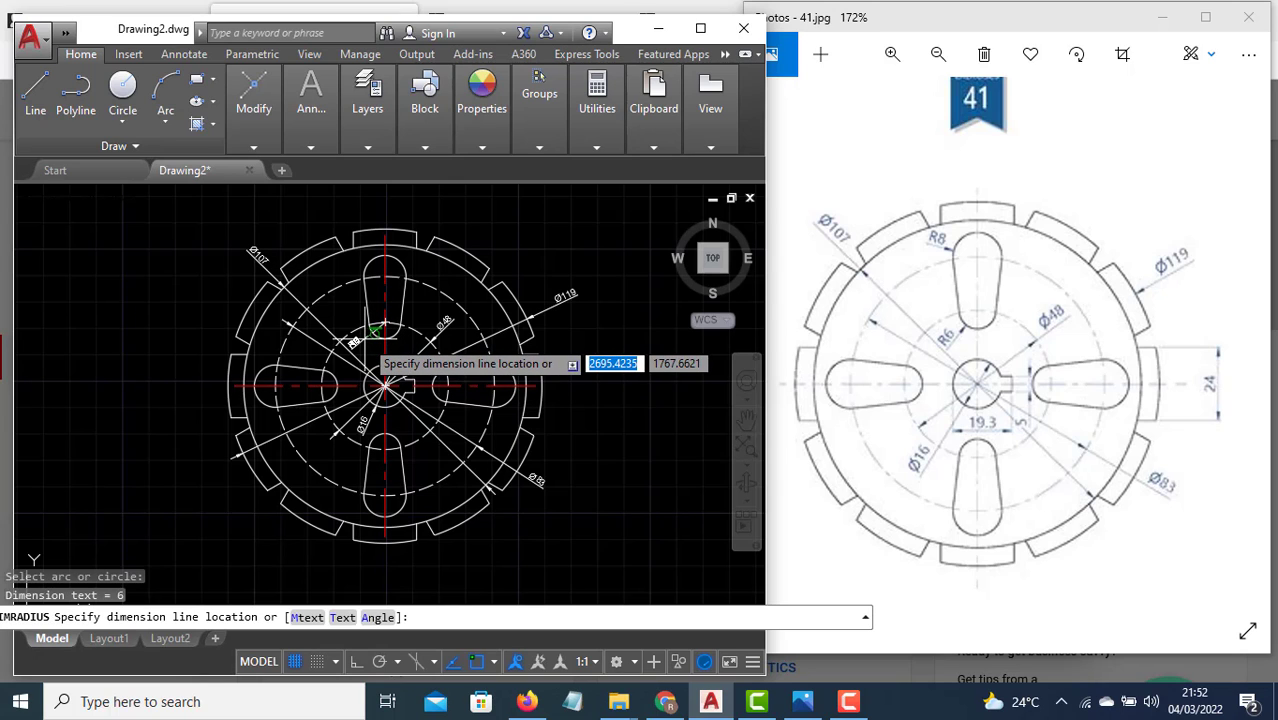
click(384, 320)
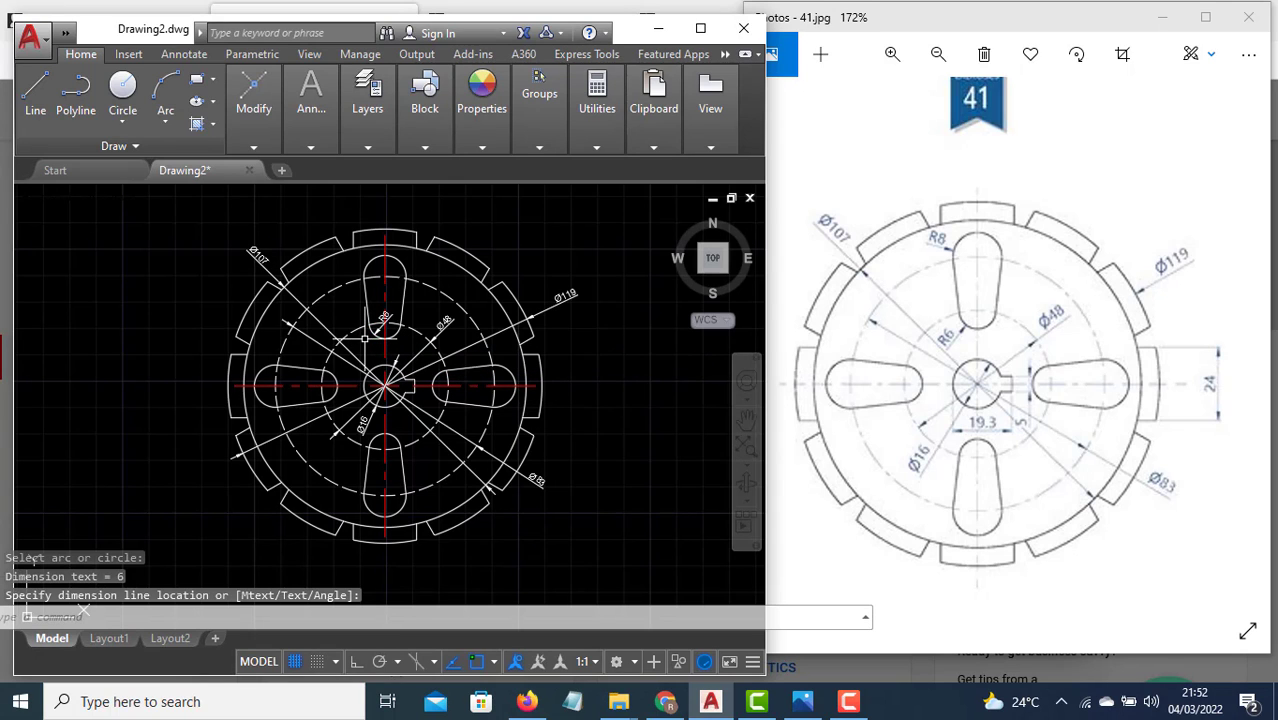
Add a radius dimension to the outer end arc of the upper slot, with its text to the right of the slot.
key(Return)
click(402, 262)
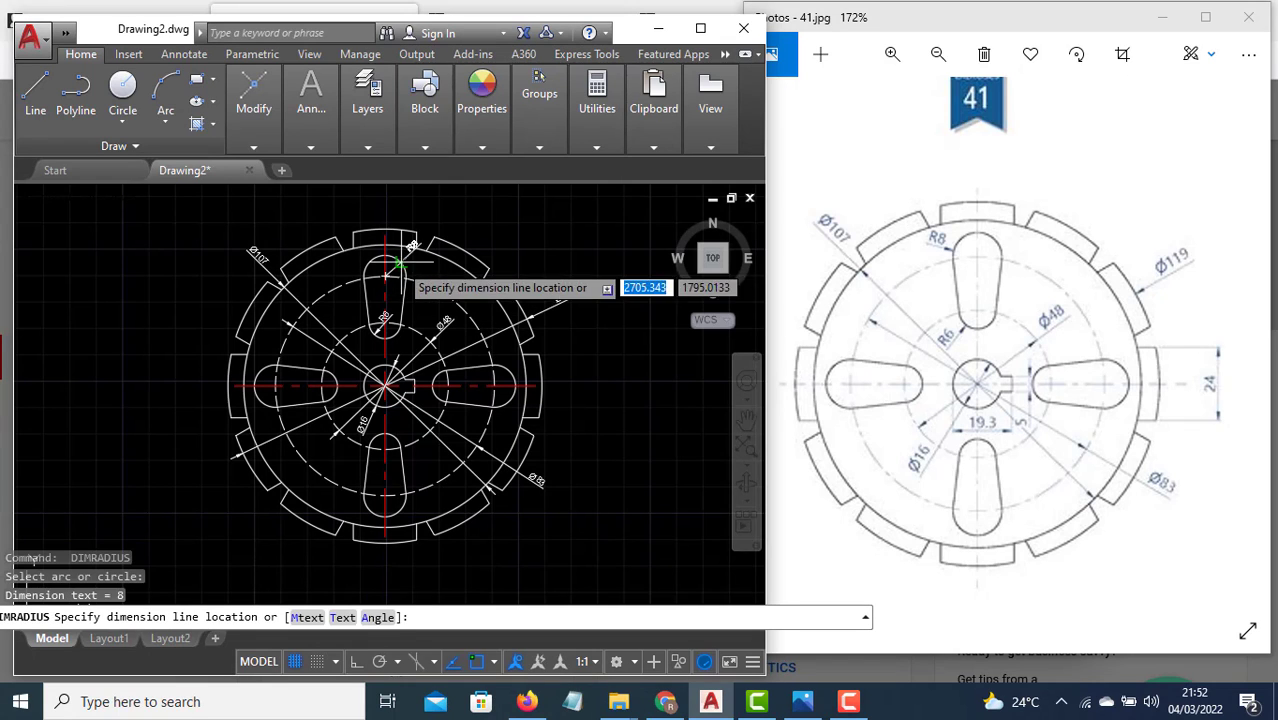
scroll(413, 267, up, 4)
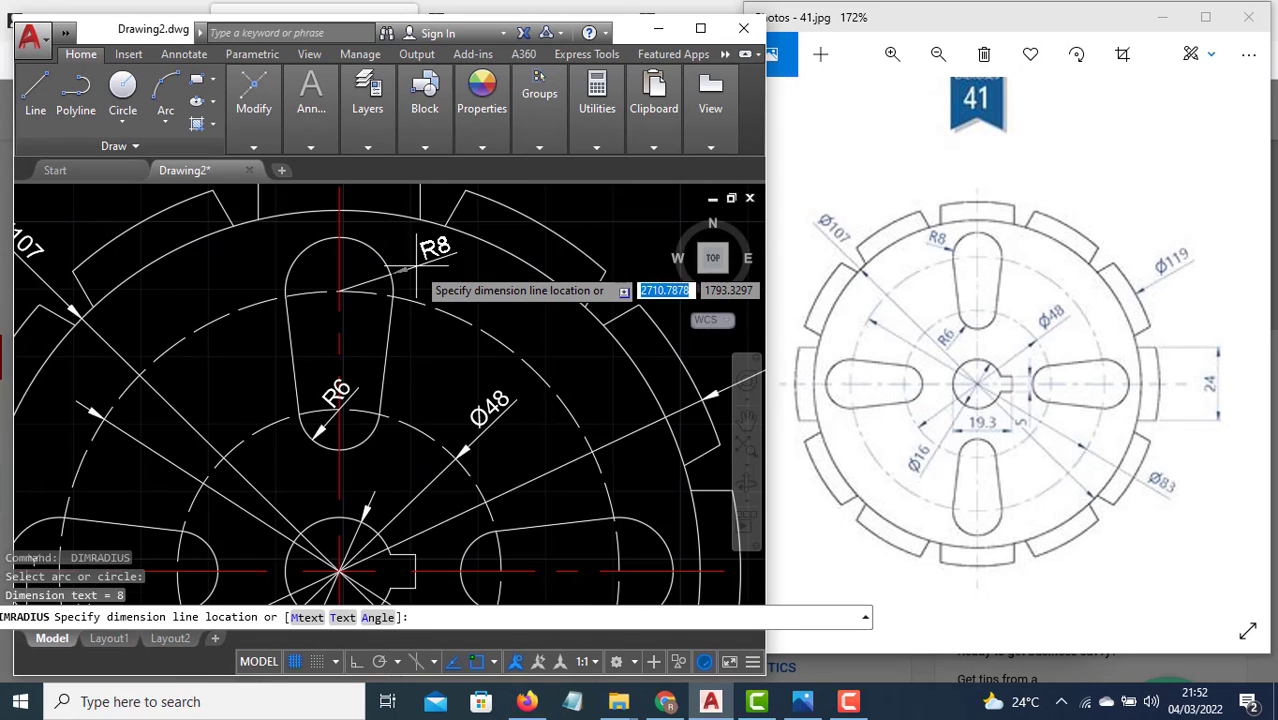
click(413, 267)
scroll(408, 268, down, 4)
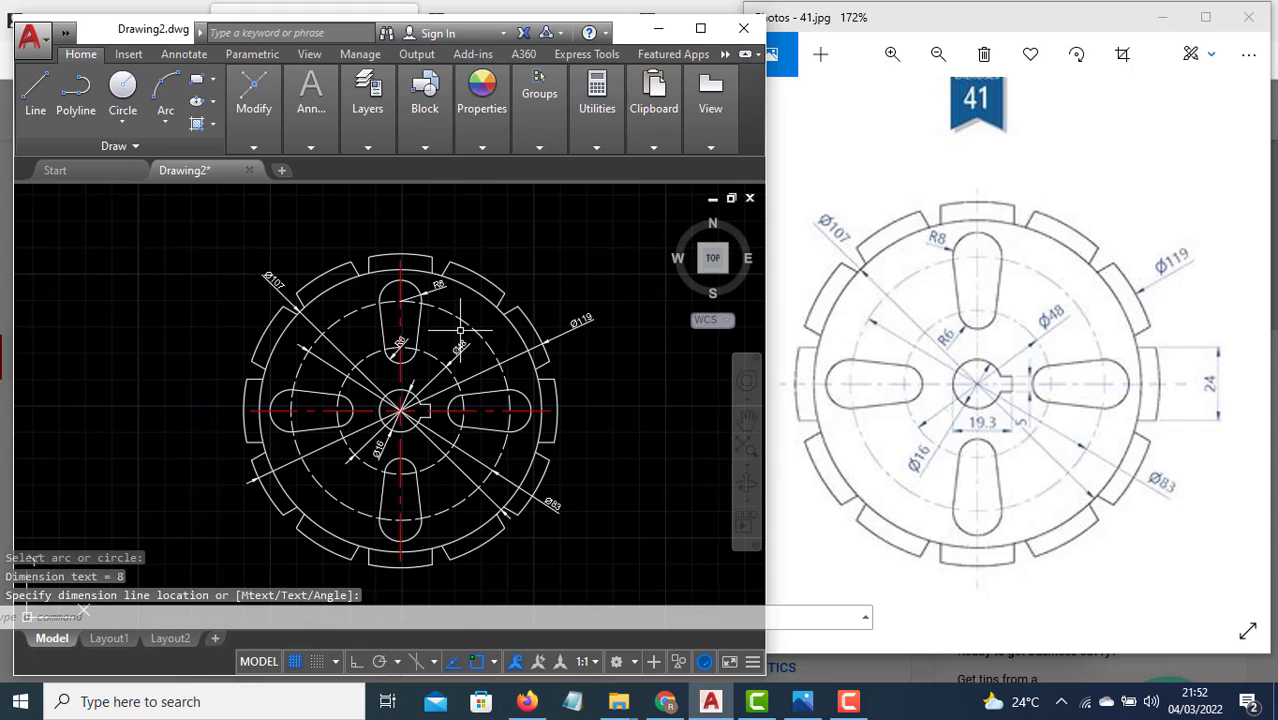
Add a vertical linear dimension for the keyway's width between its two outer corners, placed just right of the keyway.
click(311, 143)
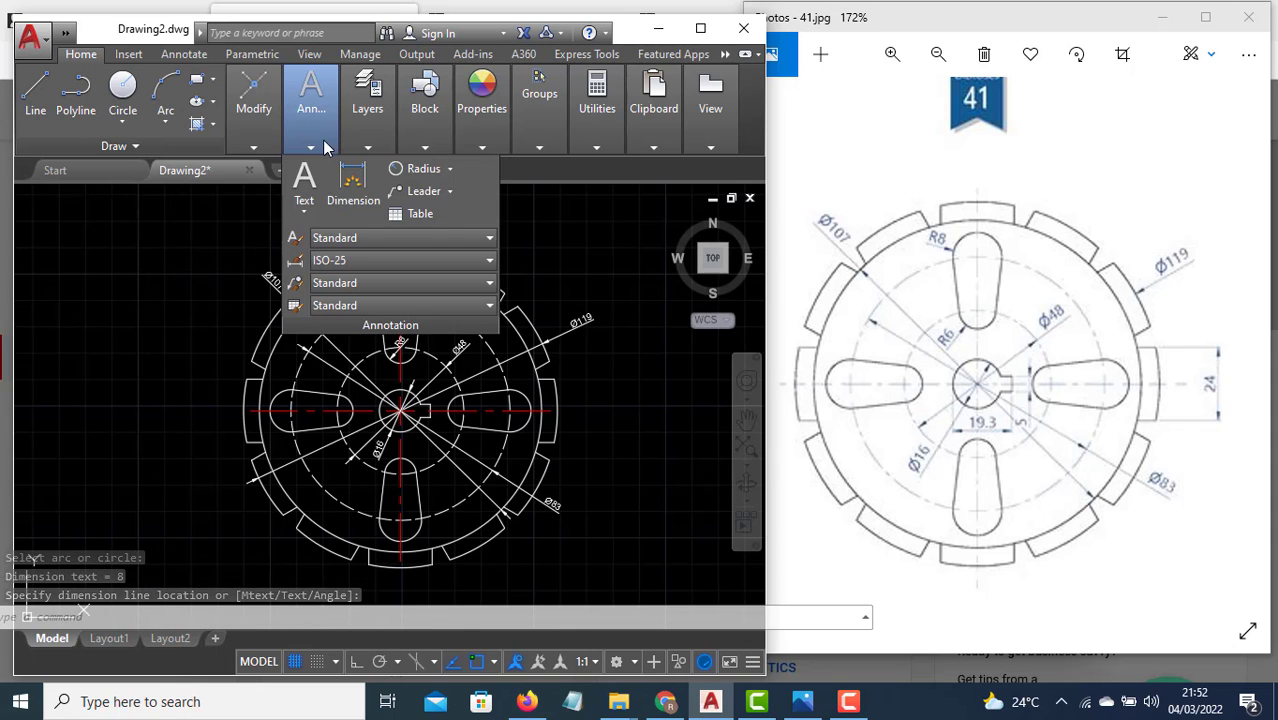
click(450, 170)
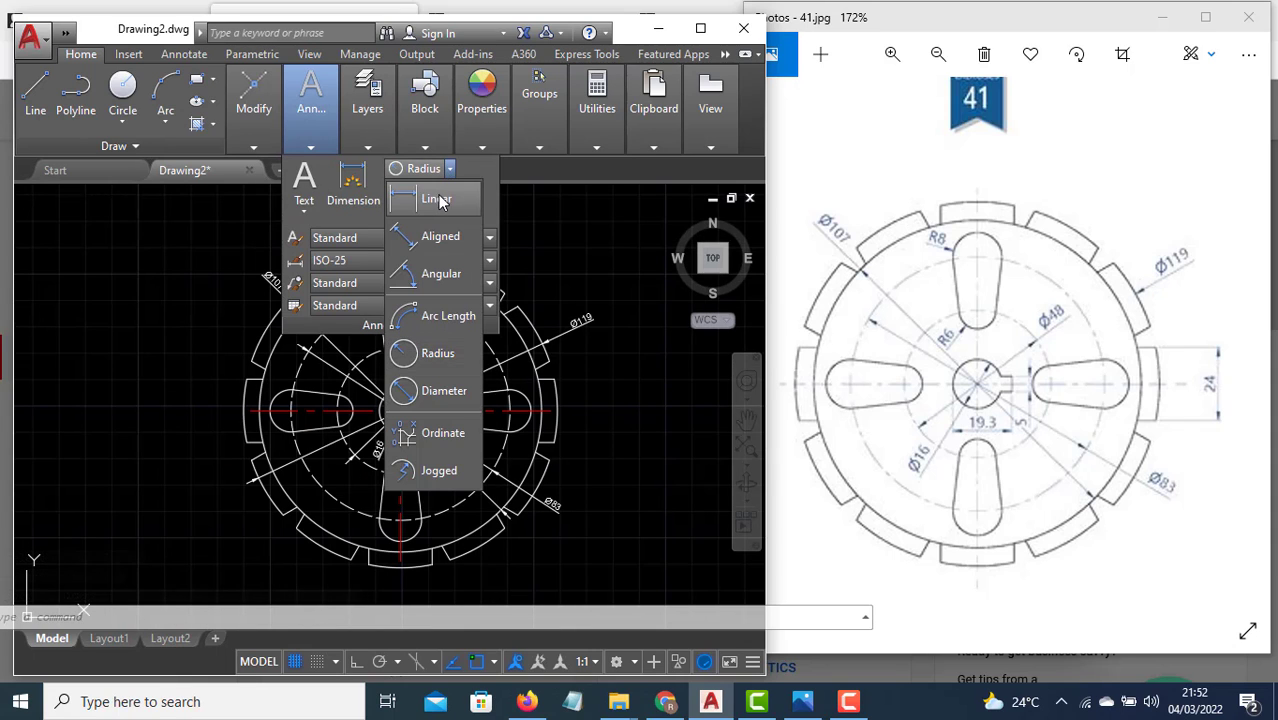
click(425, 193)
scroll(428, 415, down, 3)
scroll(445, 380, up, 8)
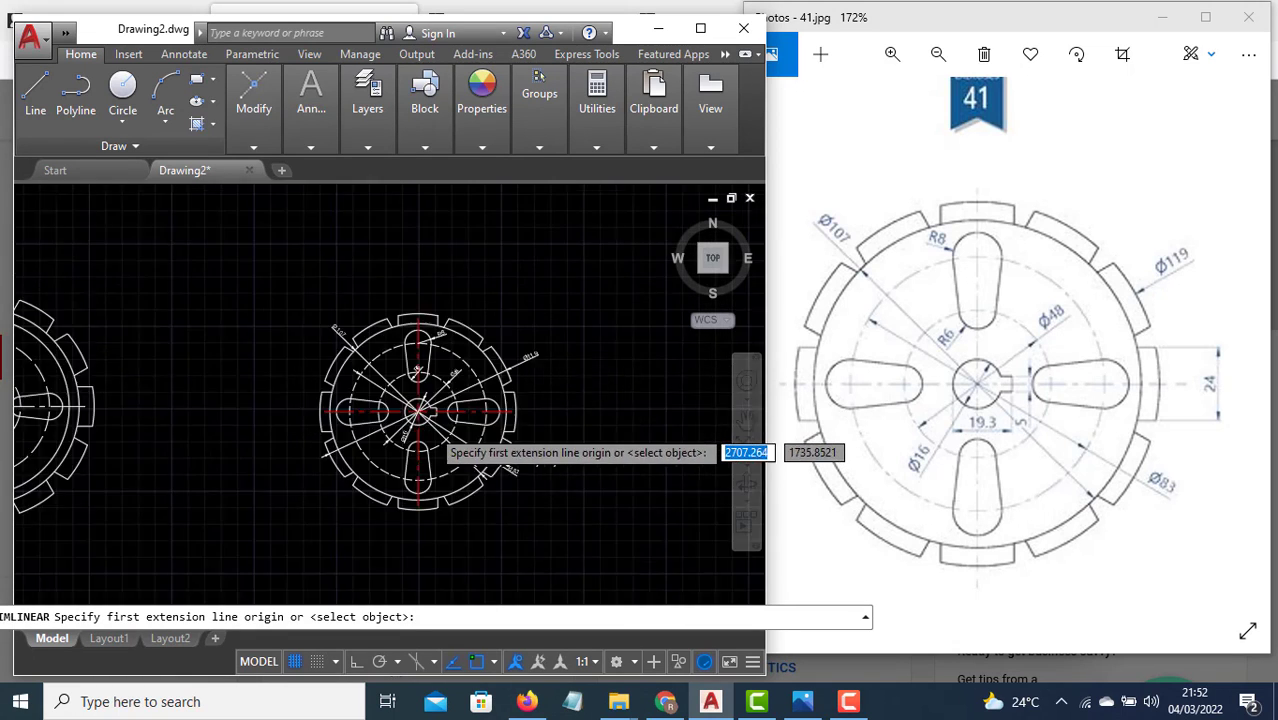
click(457, 329)
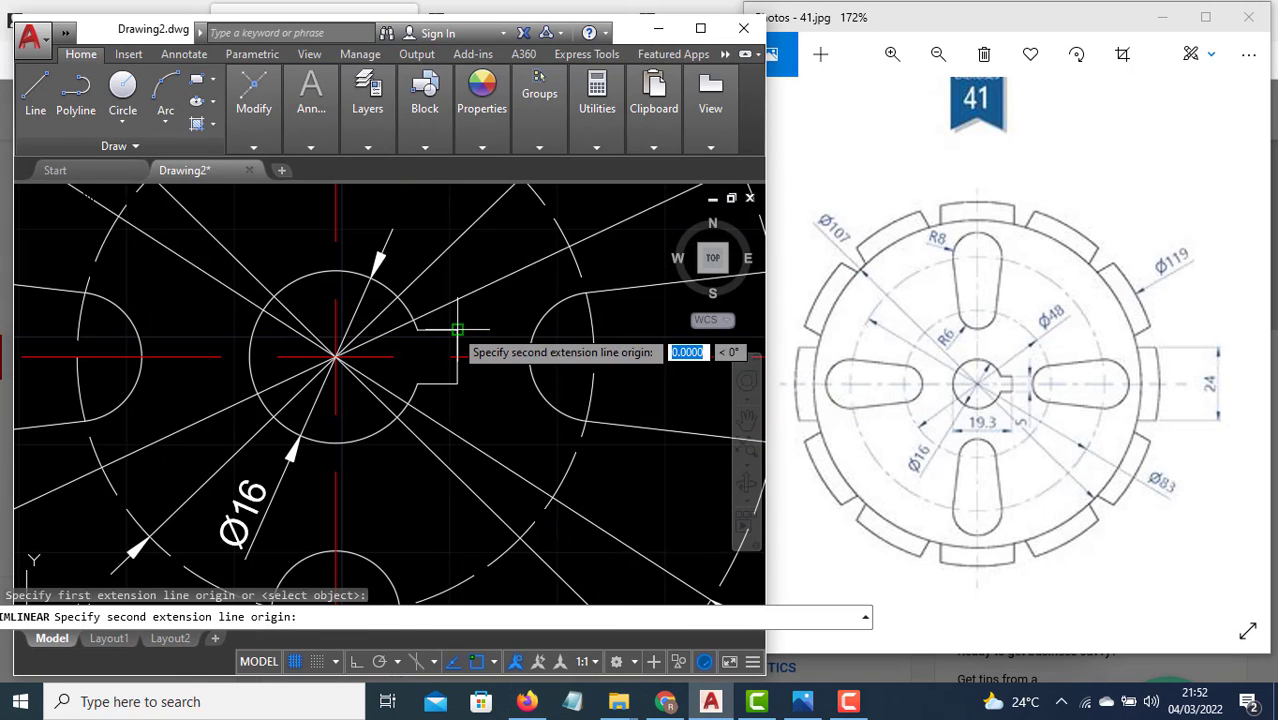
click(457, 383)
click(508, 369)
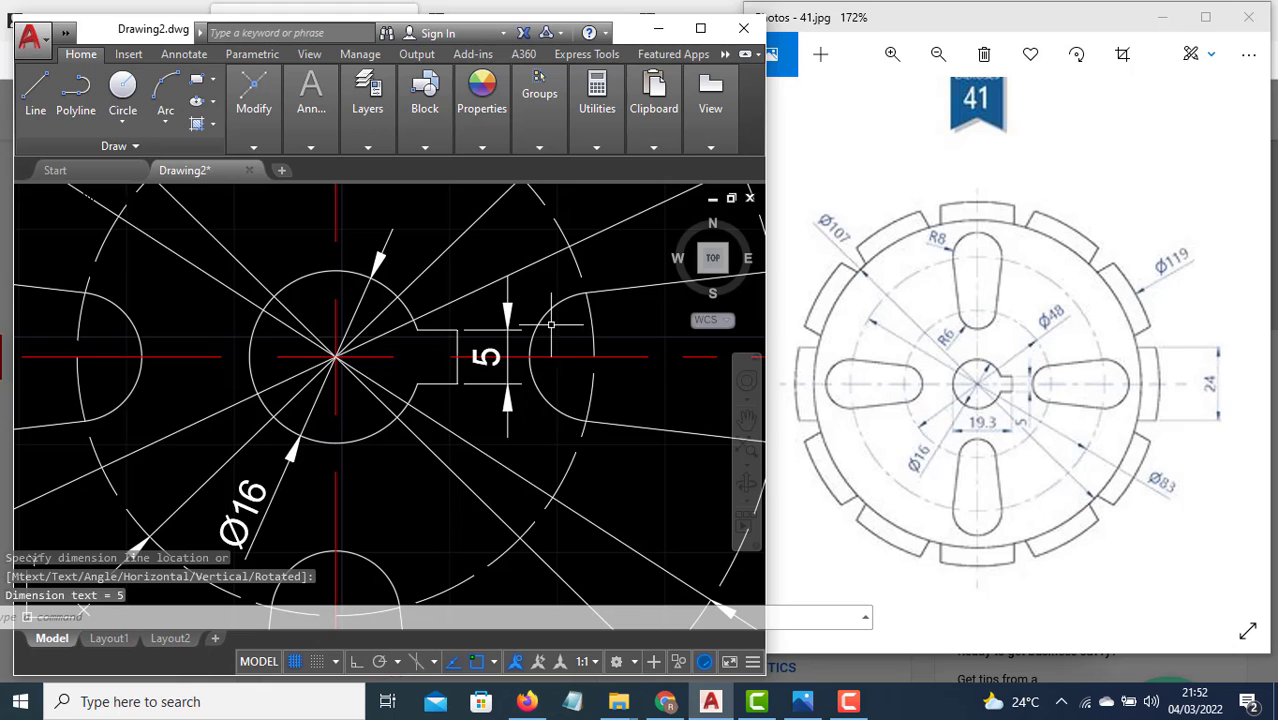
Add a horizontal linear dimension from the bore's left quadrant to the keyway's outer edge, placed below the bore.
key(Return)
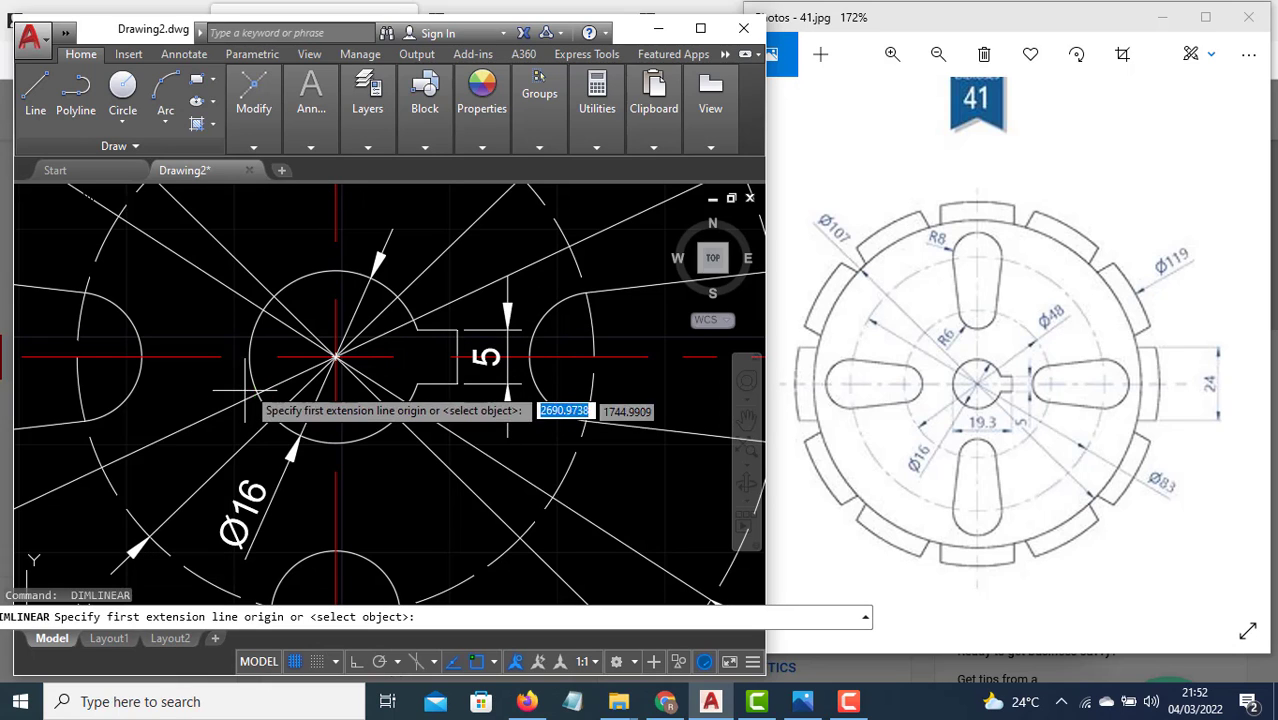
click(250, 357)
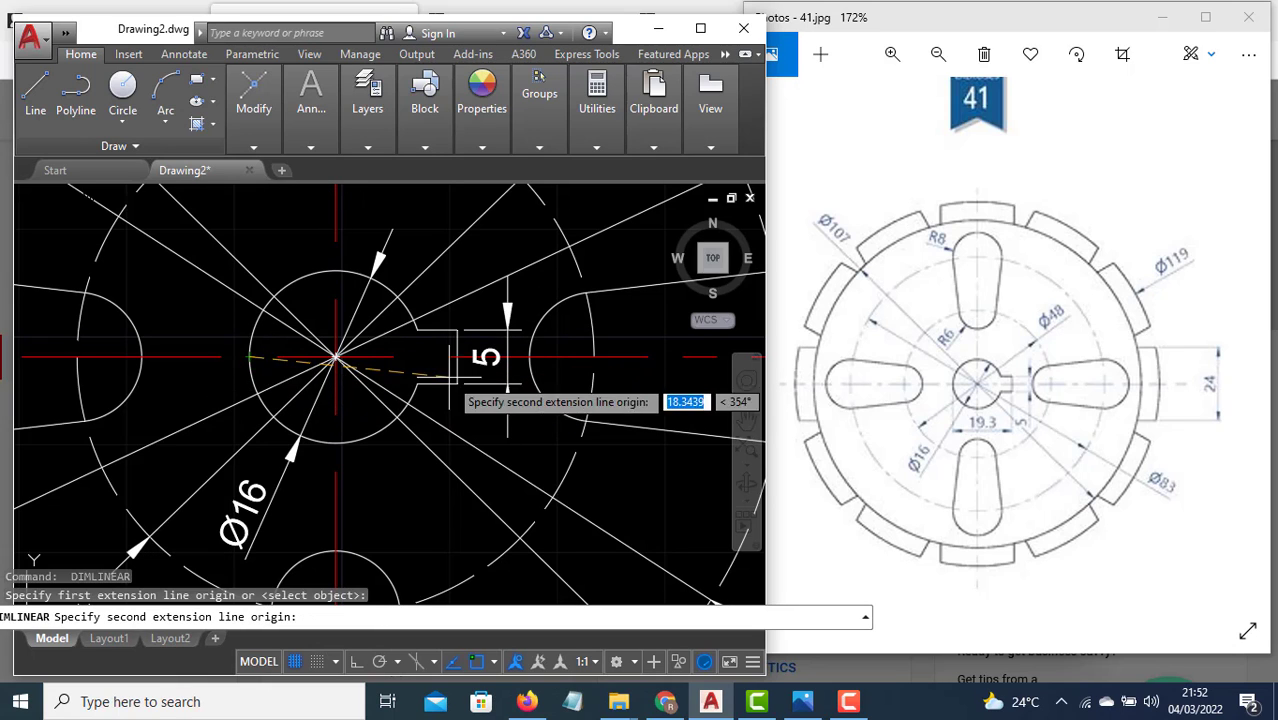
click(457, 357)
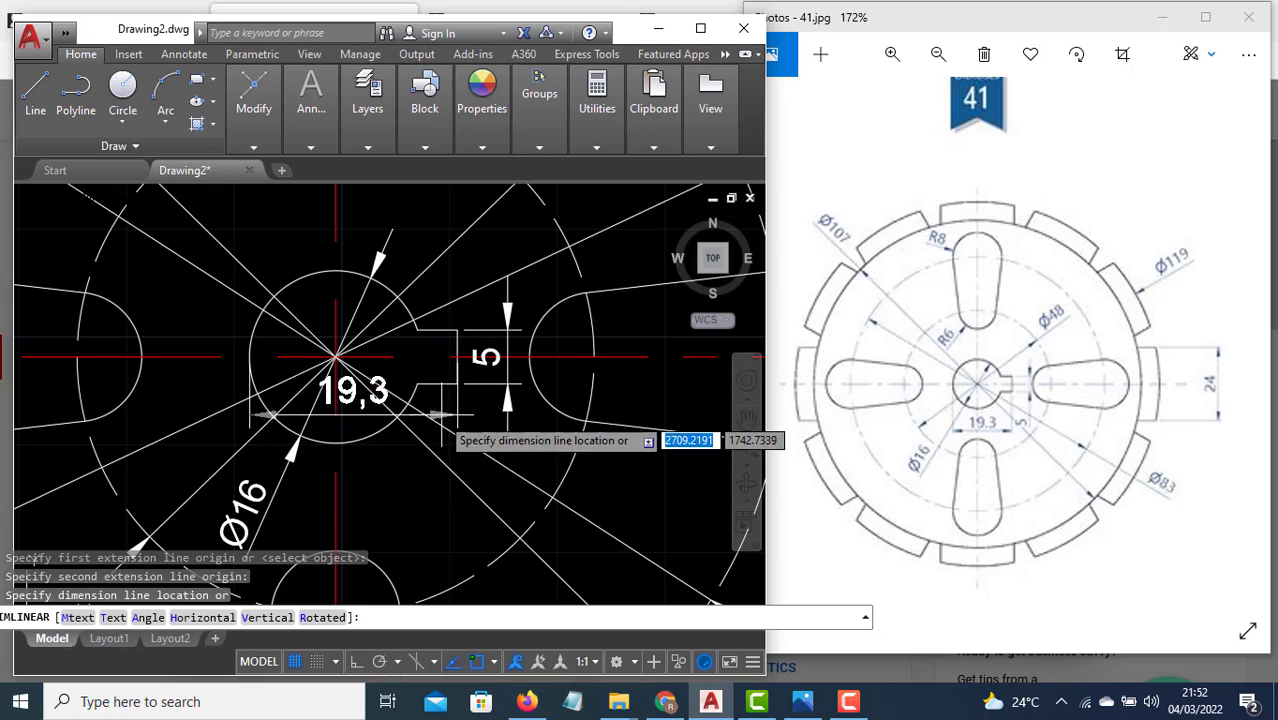
click(409, 517)
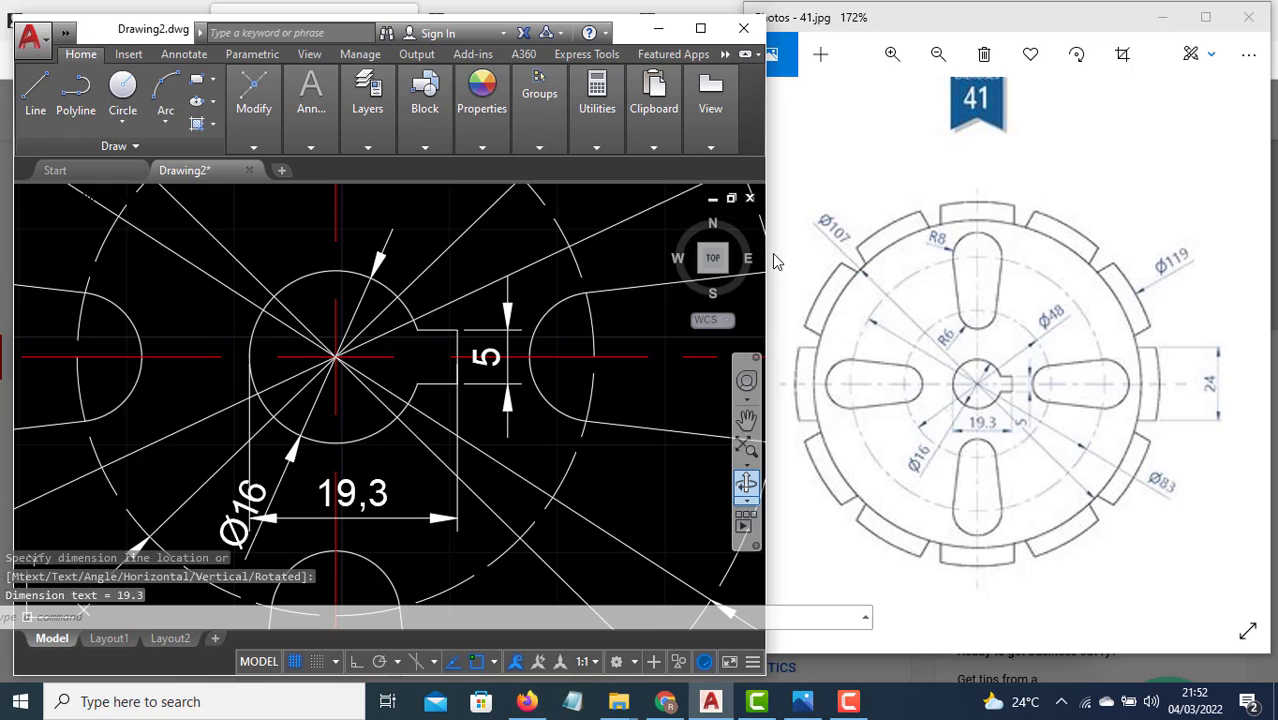
Examine the dimensioned wheel against the reference drawing for dimensions still missing.
scroll(395, 376, down, 8)
scroll(392, 378, up, 4)
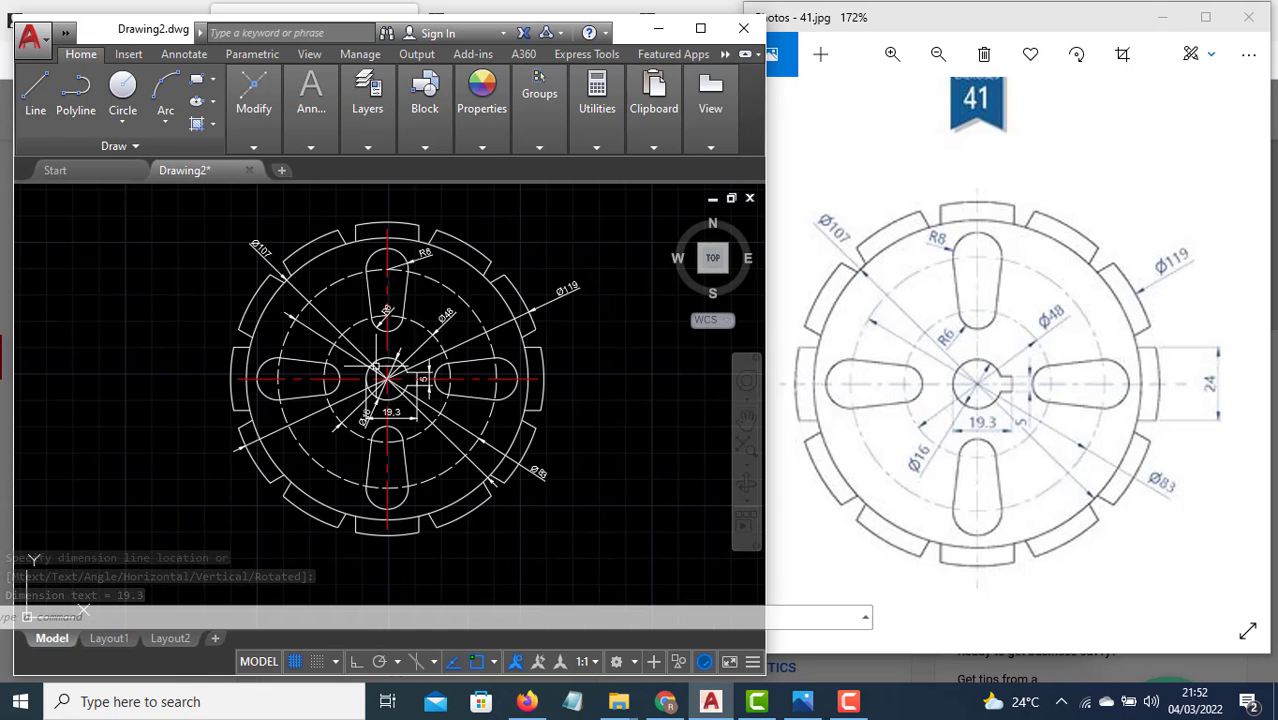
scroll(380, 376, down, 2)
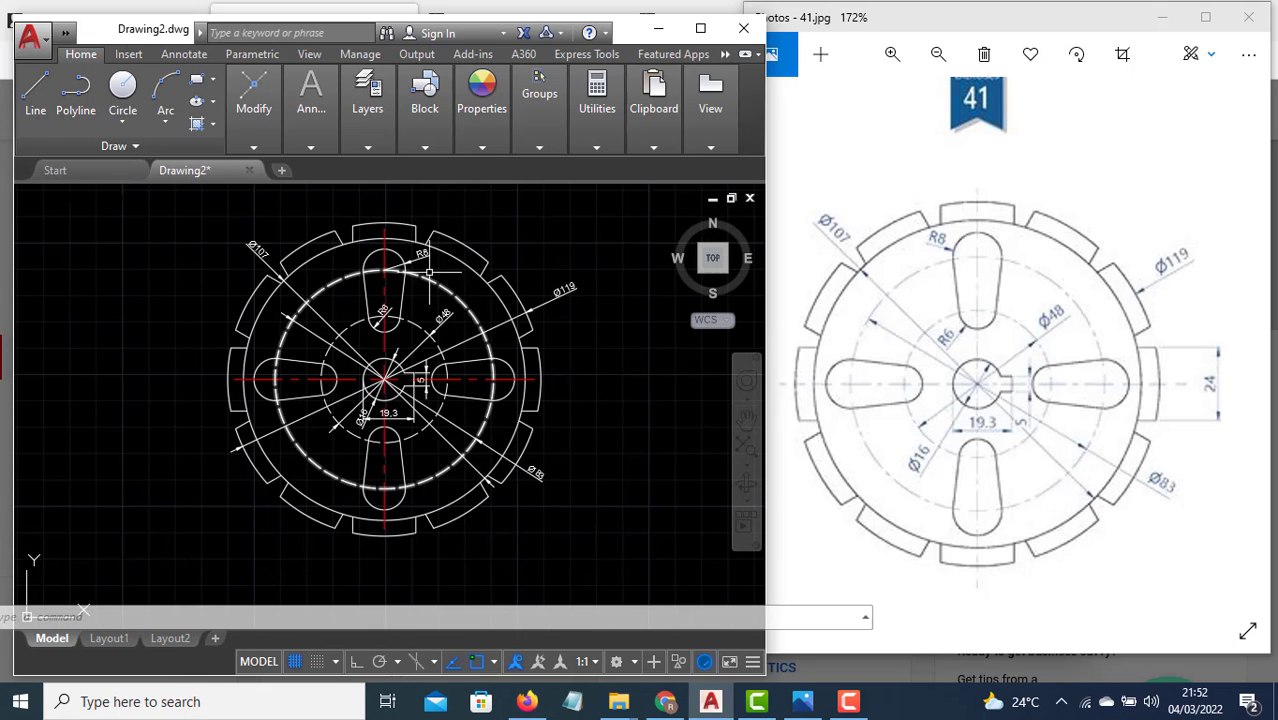
click(418, 410)
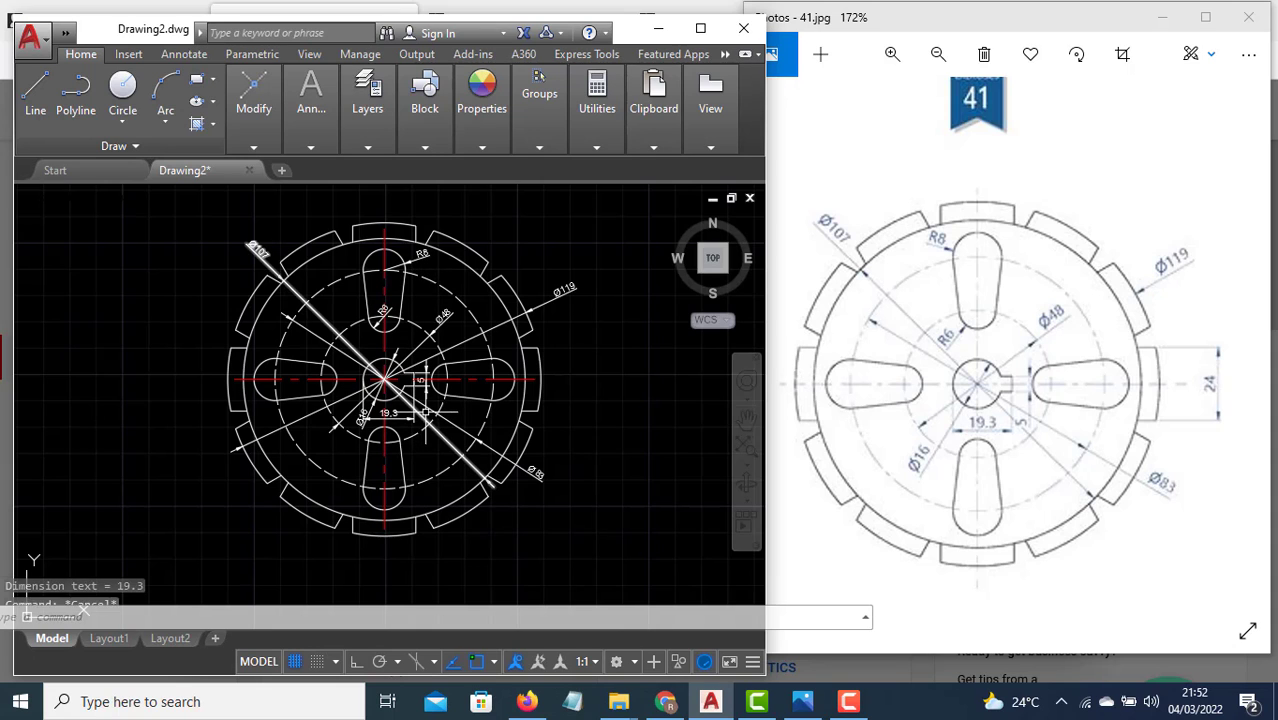
key(Escape)
text(z)
key(Return)
click(407, 413)
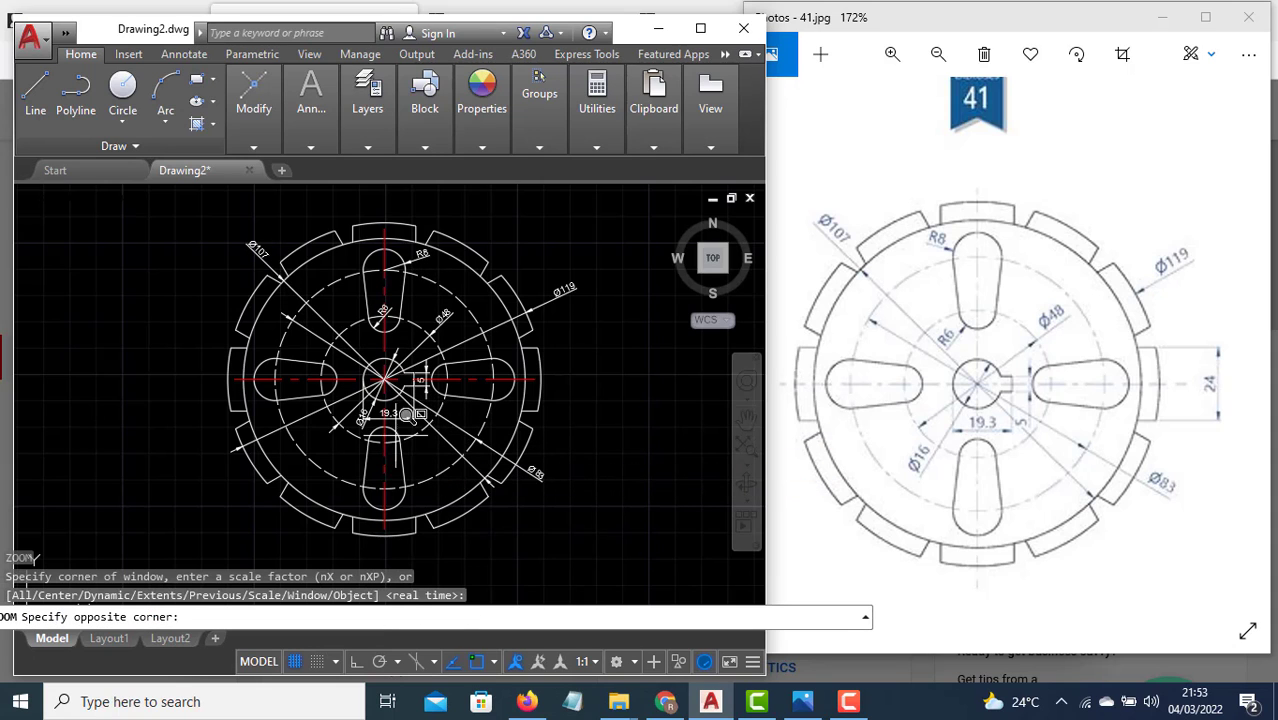
click(400, 415)
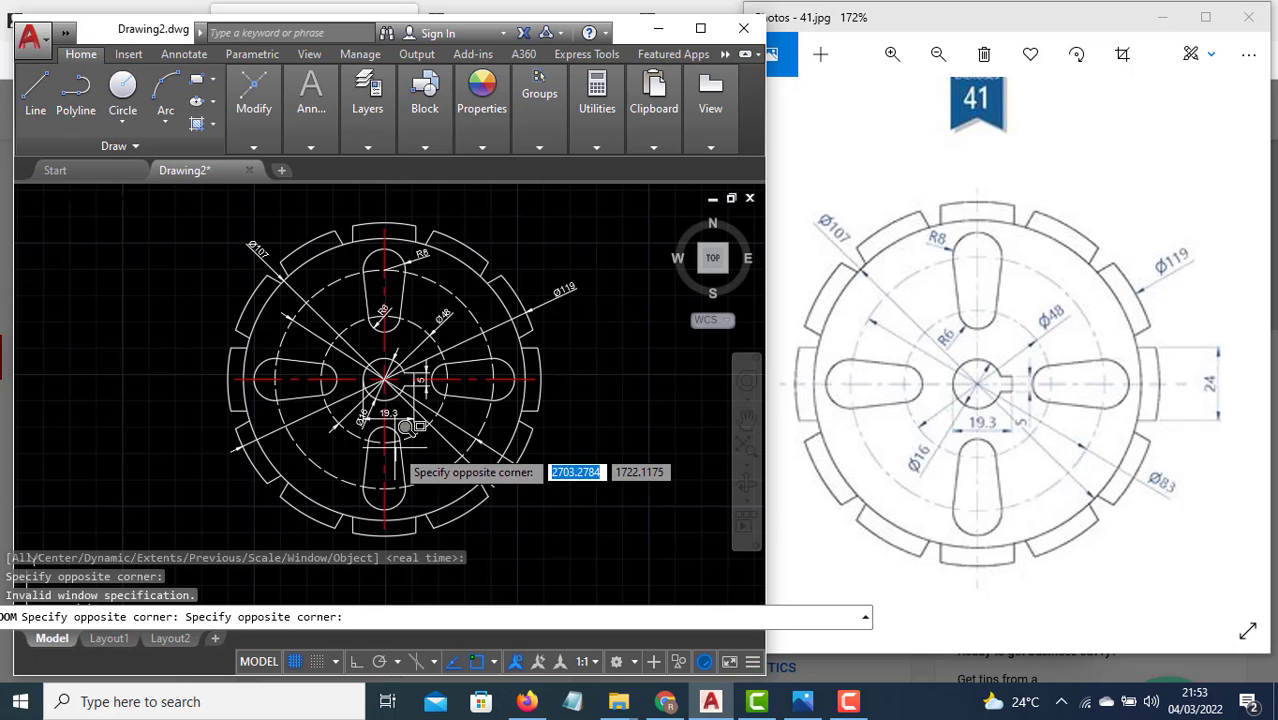
scroll(405, 427, up, 1)
click(398, 436)
scroll(422, 405, down, 5)
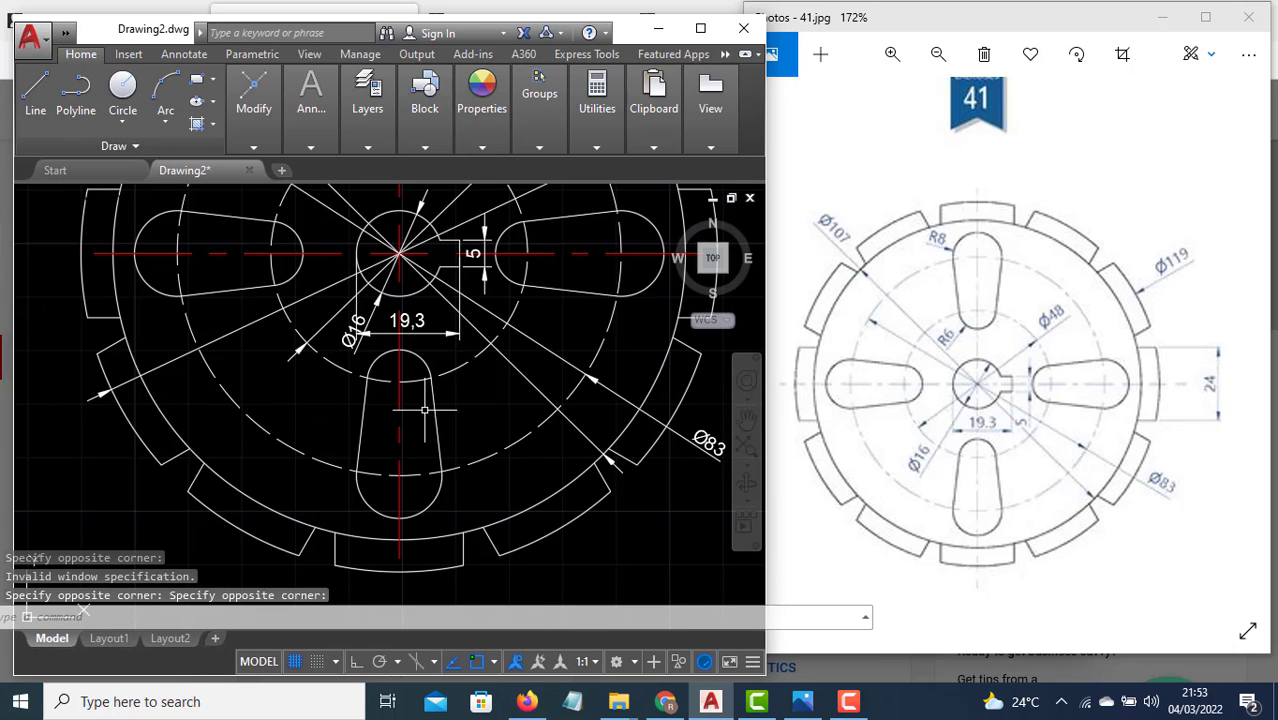
scroll(424, 410, up, 2)
middle_drag(427, 255, 425, 343)
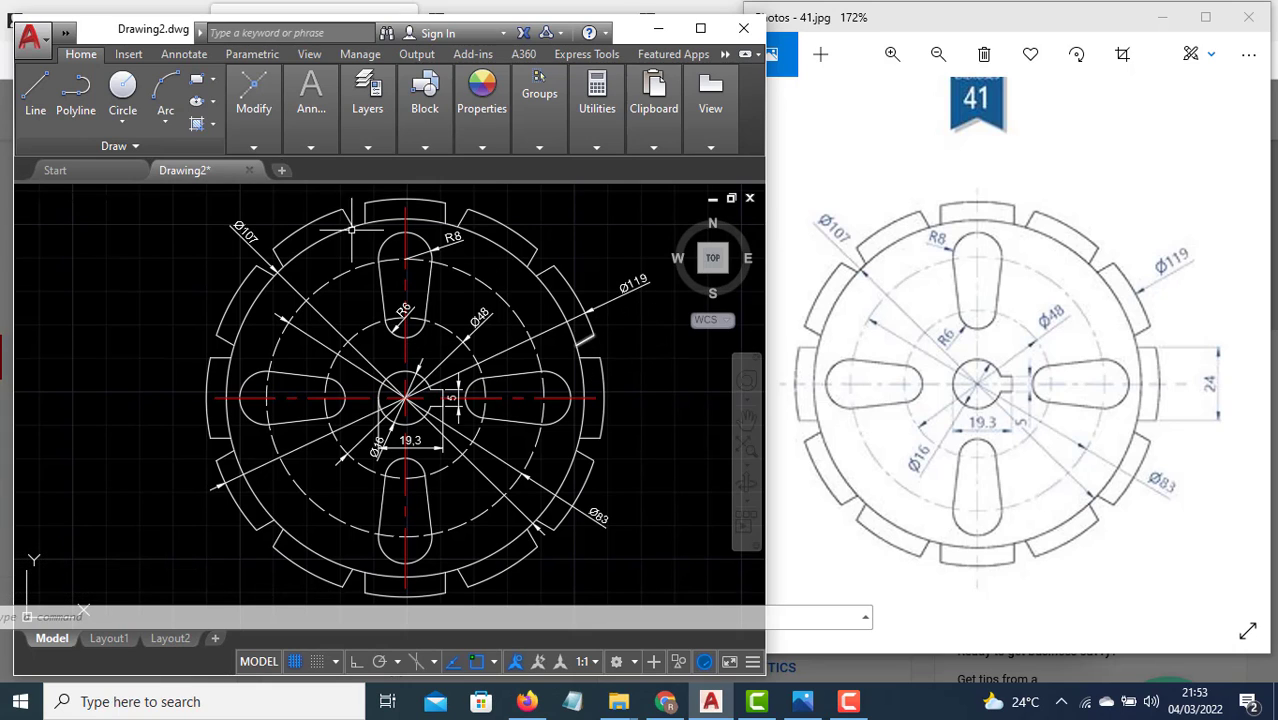
Add a vertical linear dimension for the width of the rightmost tooth between its outer corners, placed outside the wheel.
click(310, 148)
click(422, 168)
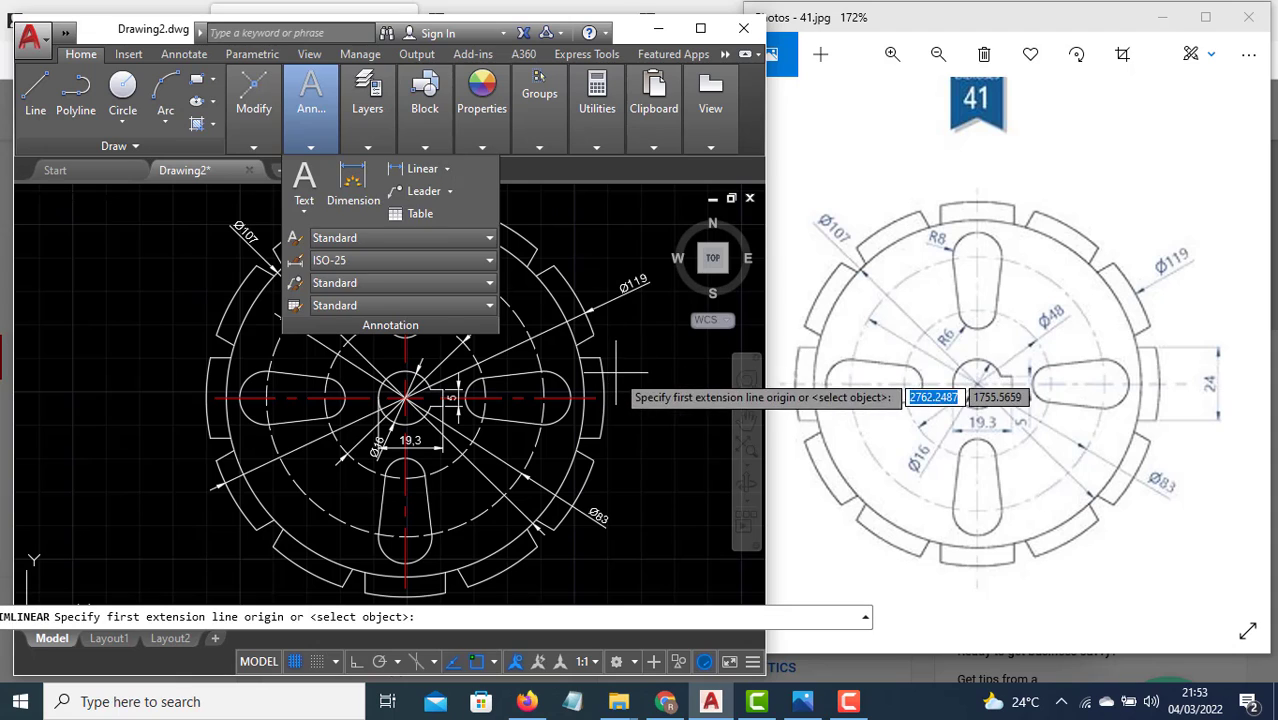
click(600, 357)
click(600, 437)
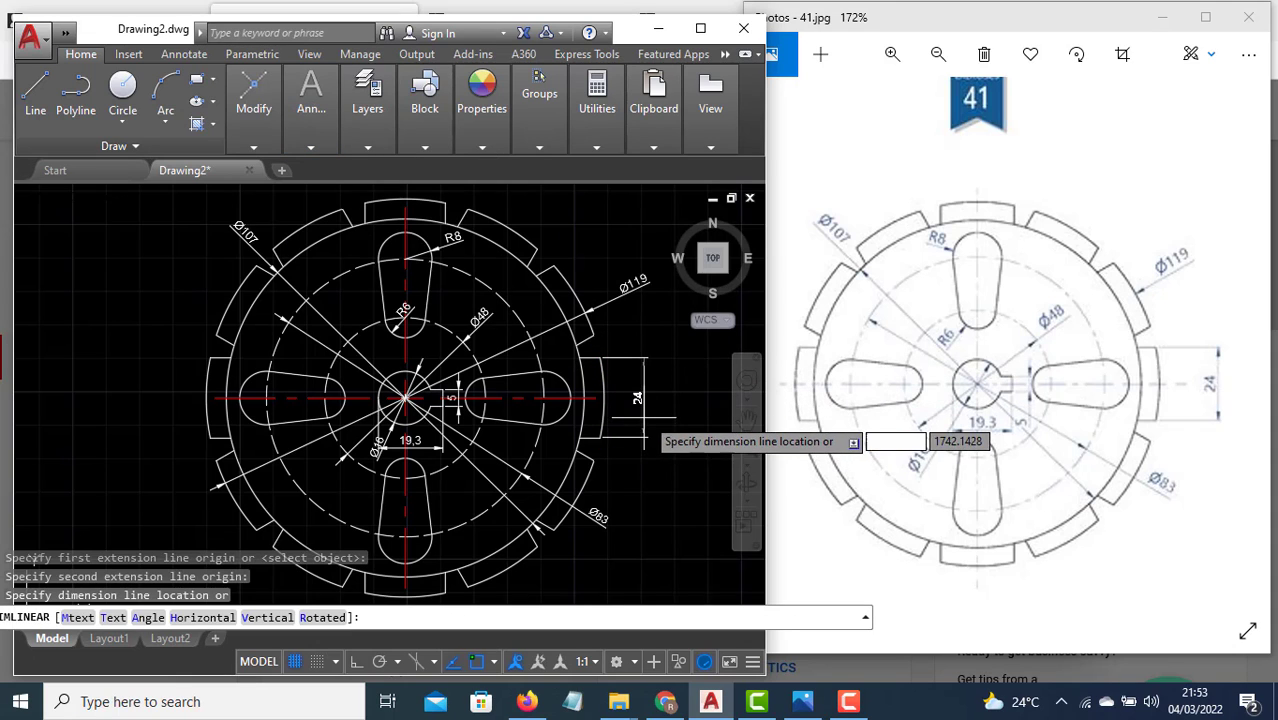
click(631, 436)
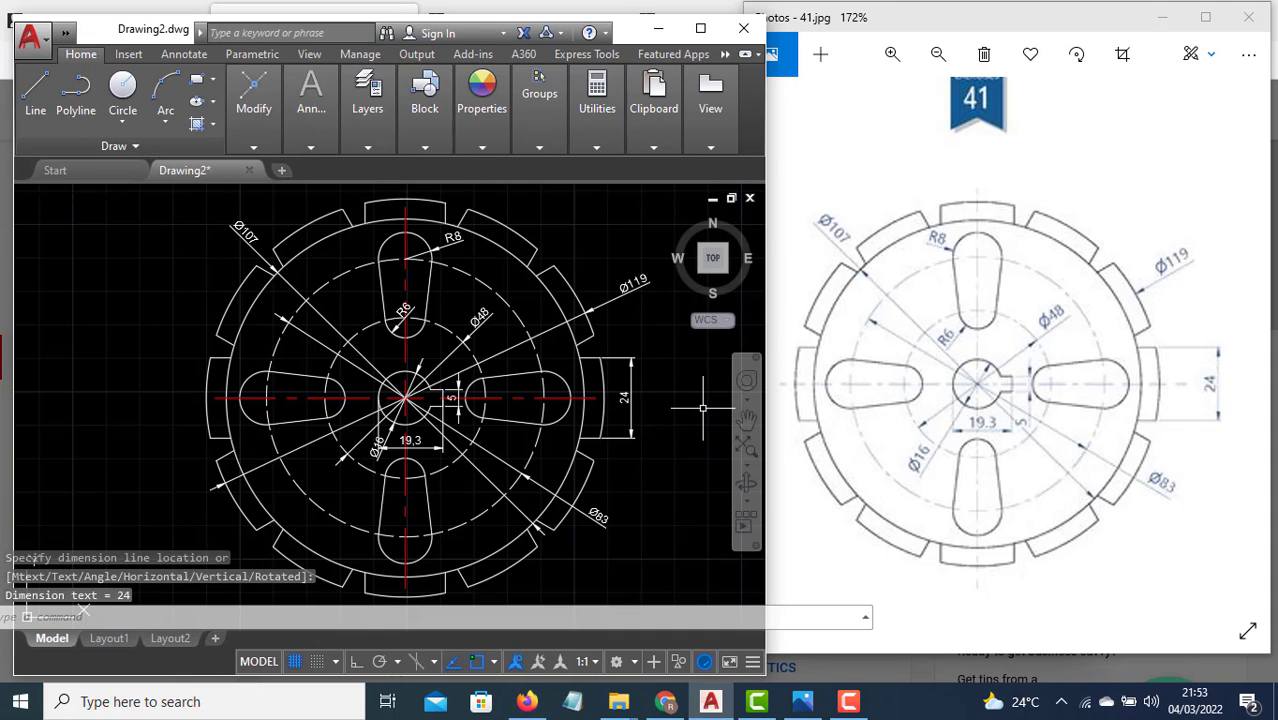